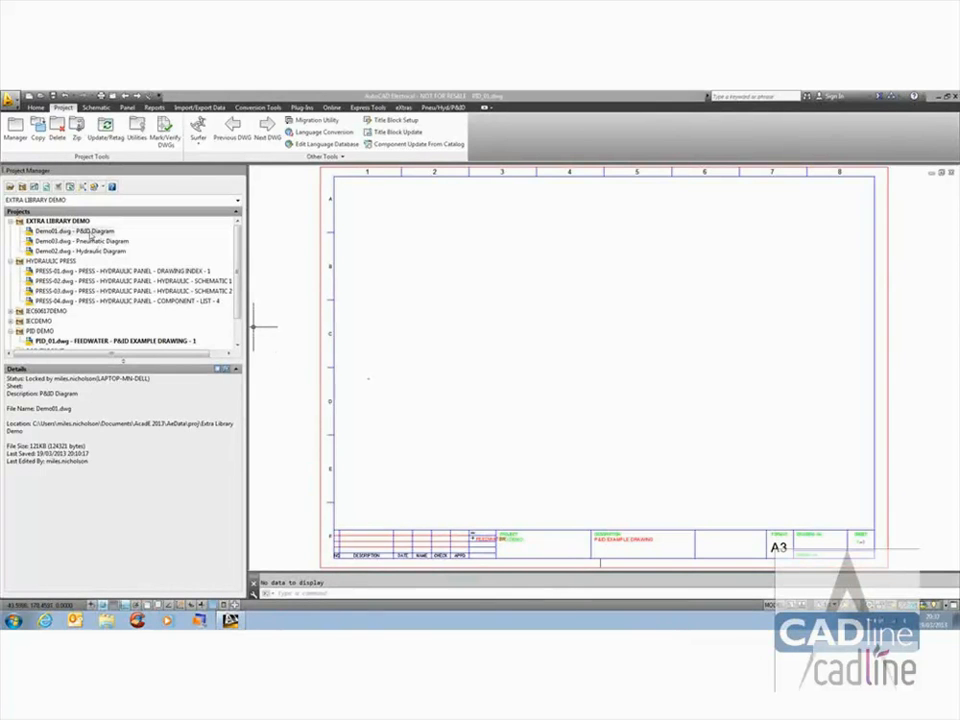
Step: Open the P&ID diagram Demo01.dwg and erase the large curved line beside the nozzle
{"action": "double_click", "coordinate": [90, 233]}
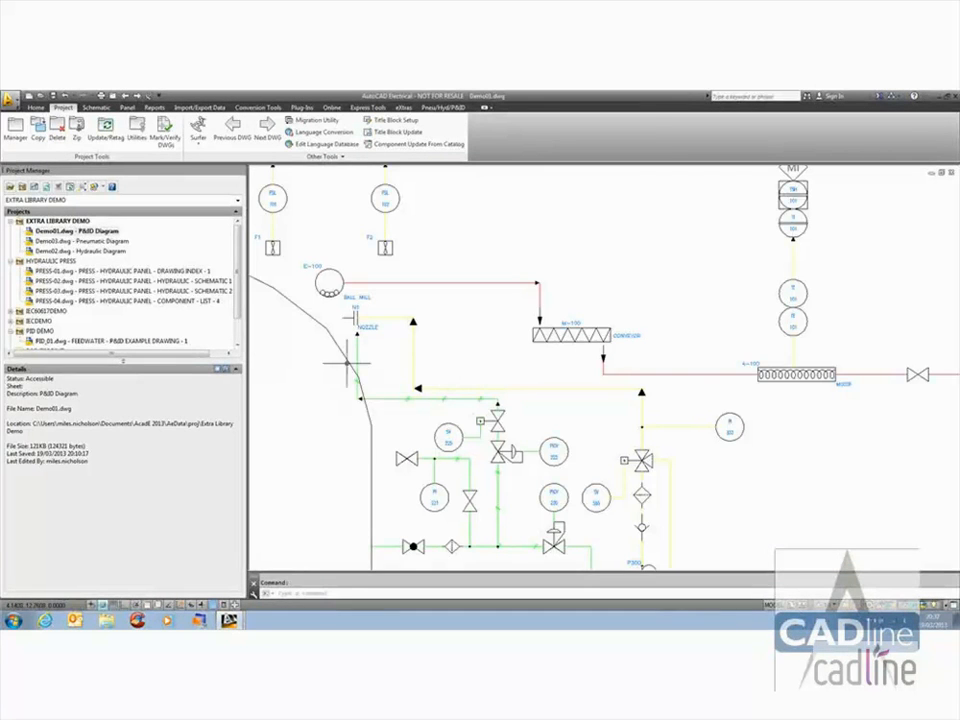
{"action": "left_click", "coordinate": [348, 366]}
{"action": "key", "text": "Delete"}
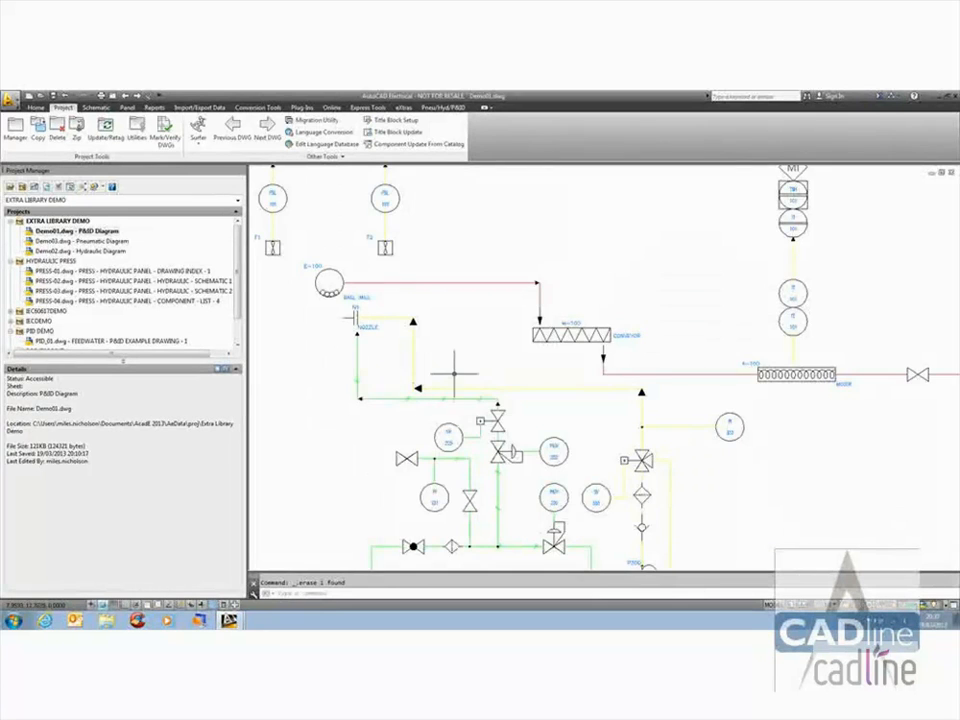
Step: Examine the P&ID diagram from the nozzle and conveyor across the valves to the grease tank
{"action": "scroll", "coordinate": [454, 373], "scroll_direction": "down", "scroll_amount": 1}
{"action": "middle_click_drag", "start_coordinate": [450, 365], "coordinate": [434, 326]}
{"action": "scroll", "coordinate": [395, 341], "scroll_direction": "up", "scroll_amount": 3}
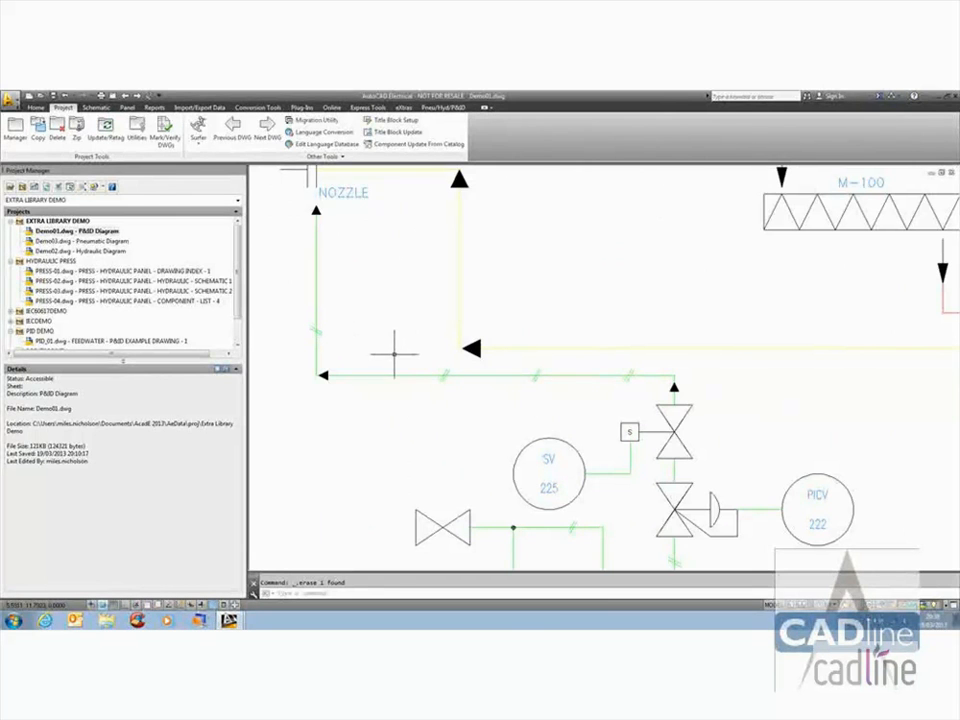
{"action": "middle_click_drag", "start_coordinate": [533, 292], "coordinate": [491, 356]}
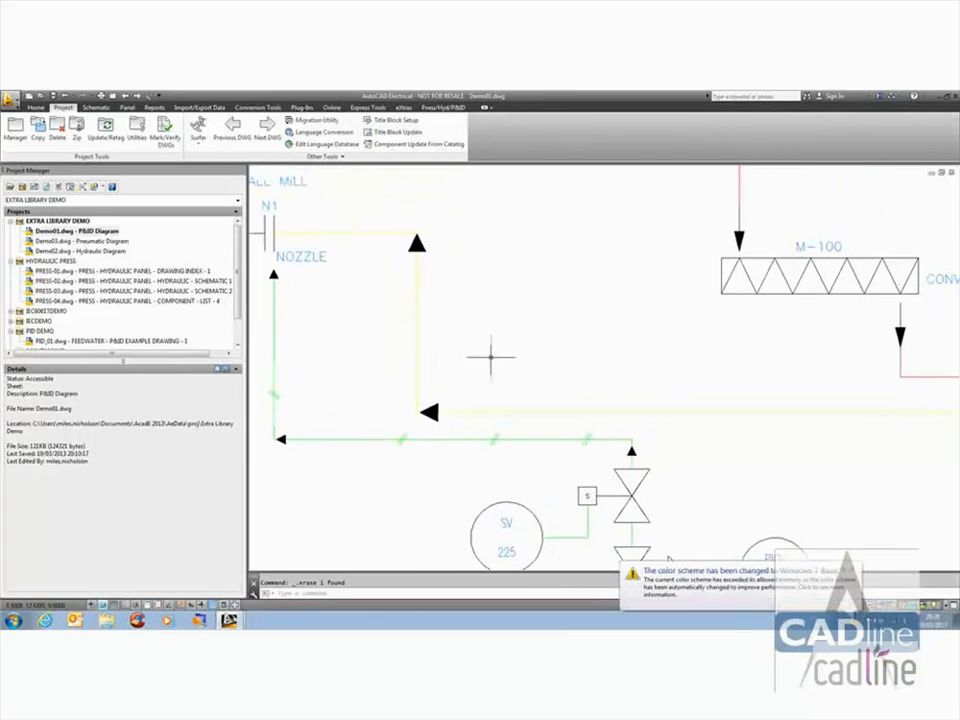
{"action": "scroll", "coordinate": [527, 330], "scroll_direction": "down", "scroll_amount": 3}
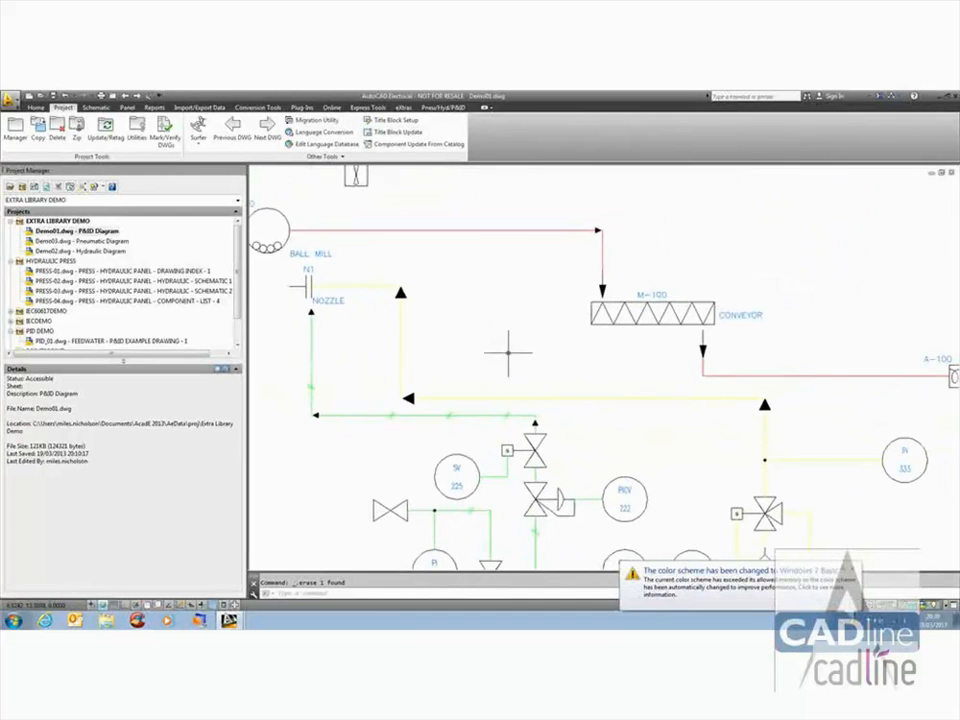
{"action": "scroll", "coordinate": [533, 364], "scroll_direction": "down", "scroll_amount": 2}
{"action": "middle_click_drag", "start_coordinate": [533, 364], "coordinate": [447, 290]}
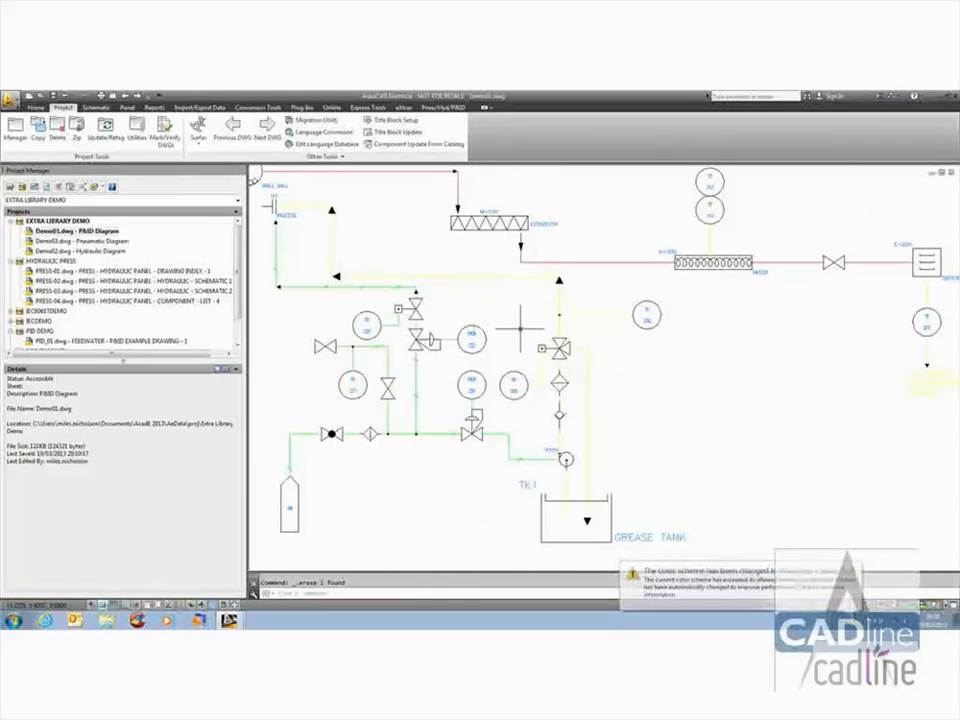
{"action": "scroll", "coordinate": [520, 329], "scroll_direction": "up", "scroll_amount": 1}
{"action": "middle_click_drag", "start_coordinate": [520, 329], "coordinate": [454, 272]}
Step: Open the pneumatic diagram Demo03.dwg and examine its two upper cylinder circuits
{"action": "double_click", "coordinate": [90, 241]}
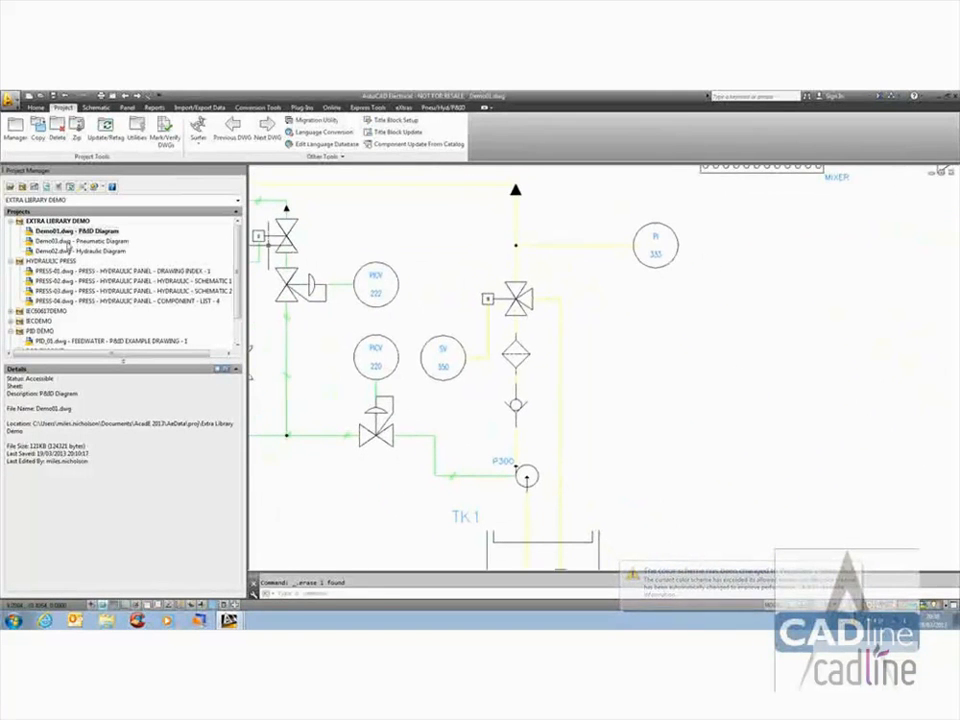
{"action": "scroll", "coordinate": [456, 332], "scroll_direction": "up", "scroll_amount": 4}
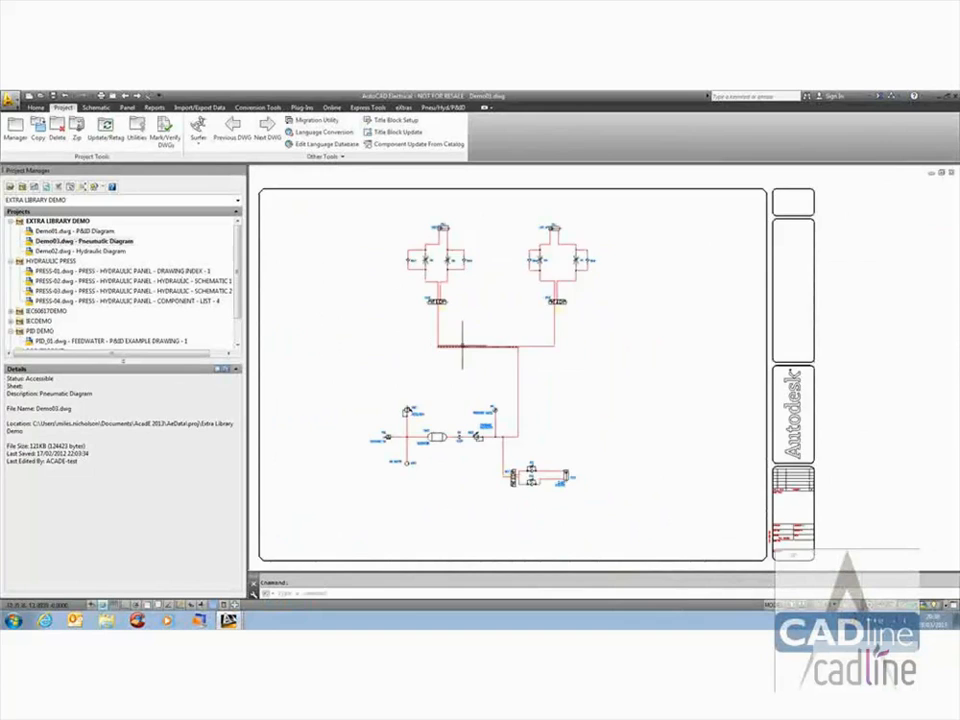
{"action": "middle_click_drag", "start_coordinate": [454, 349], "coordinate": [414, 464]}
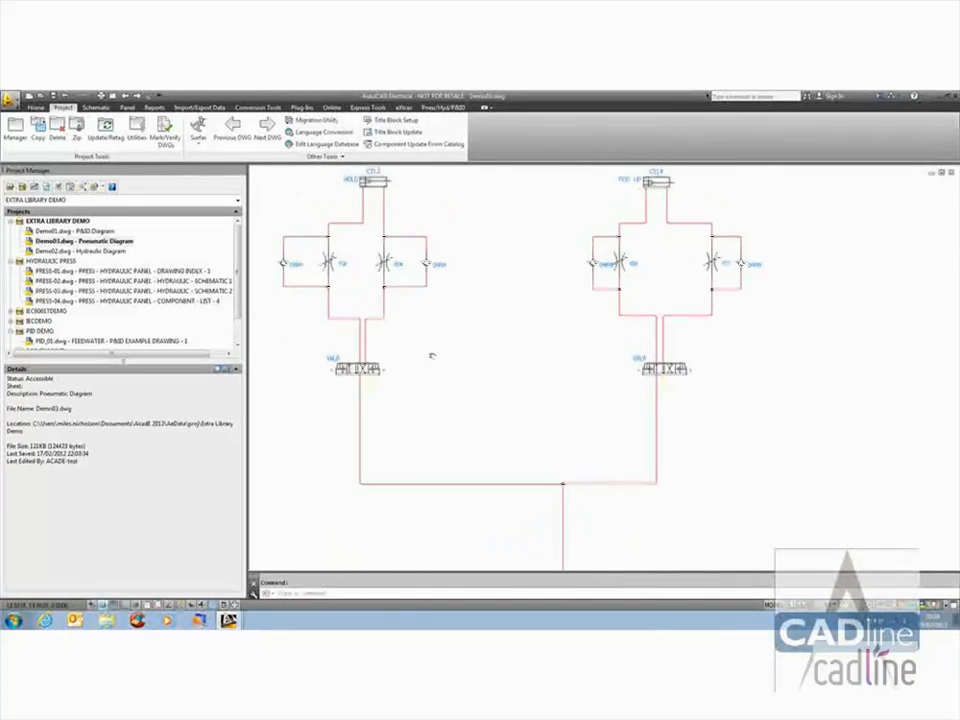
{"action": "middle_click_drag", "start_coordinate": [433, 354], "coordinate": [439, 386]}
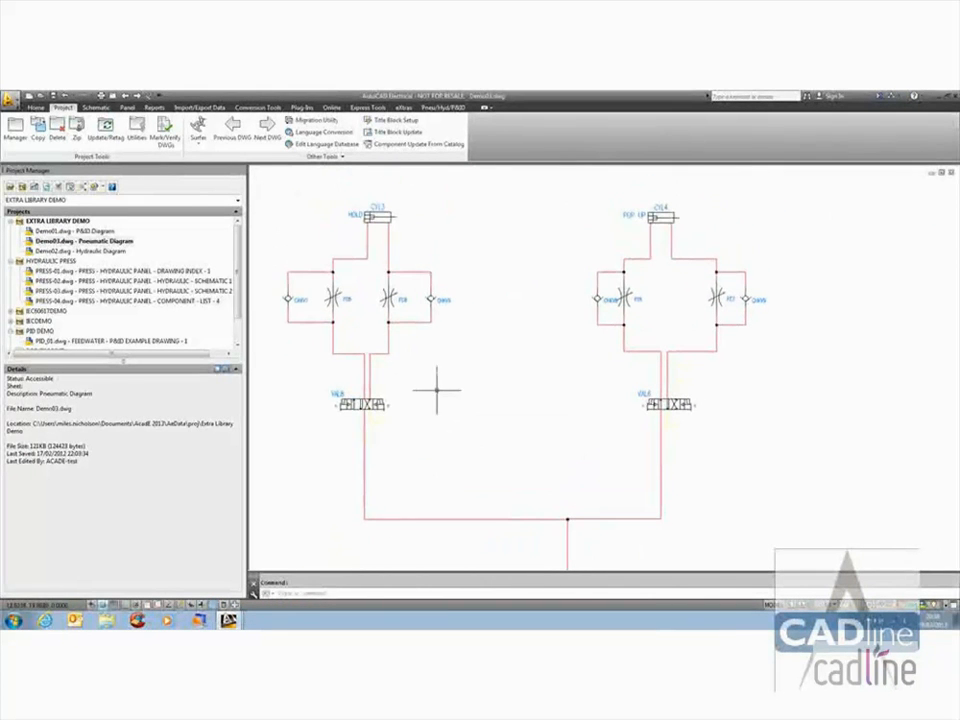
Step: Open the hydraulic schematic PRESS-02.dwg and make HYDRAULIC PRESS the active project
{"action": "double_click", "coordinate": [120, 281]}
{"action": "left_click", "coordinate": [62, 261]}
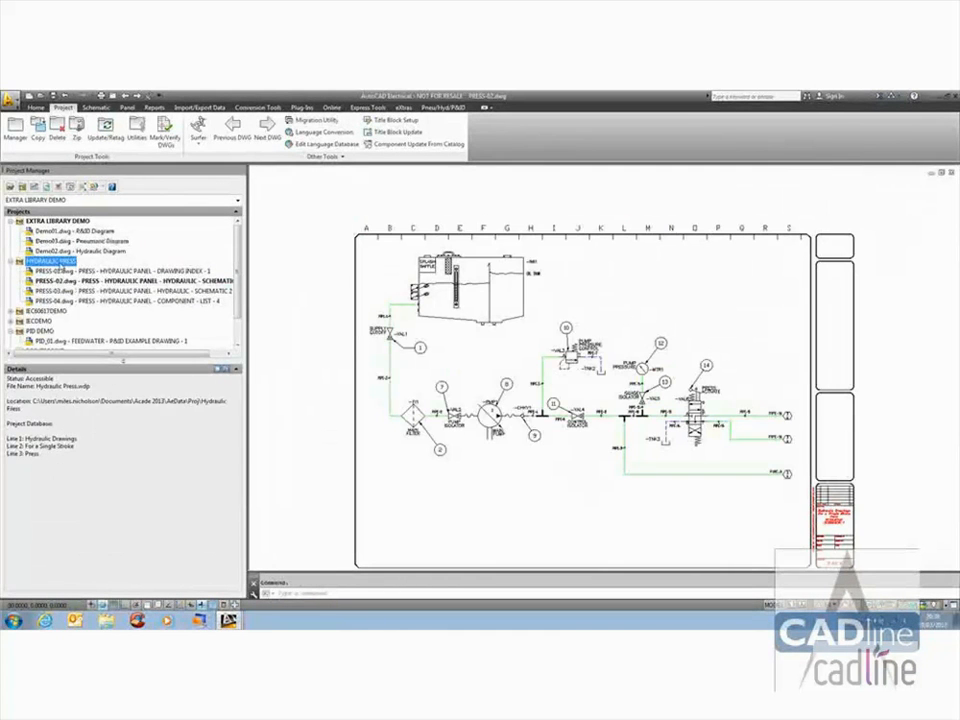
{"action": "right_click", "coordinate": [62, 261]}
{"action": "left_click", "coordinate": [150, 270]}
Step: Surf from the PIPE-15 source arrow on PRESS-02.dwg to its destination reference 3, A
{"action": "scroll", "coordinate": [505, 318], "scroll_direction": "up", "scroll_amount": 5}
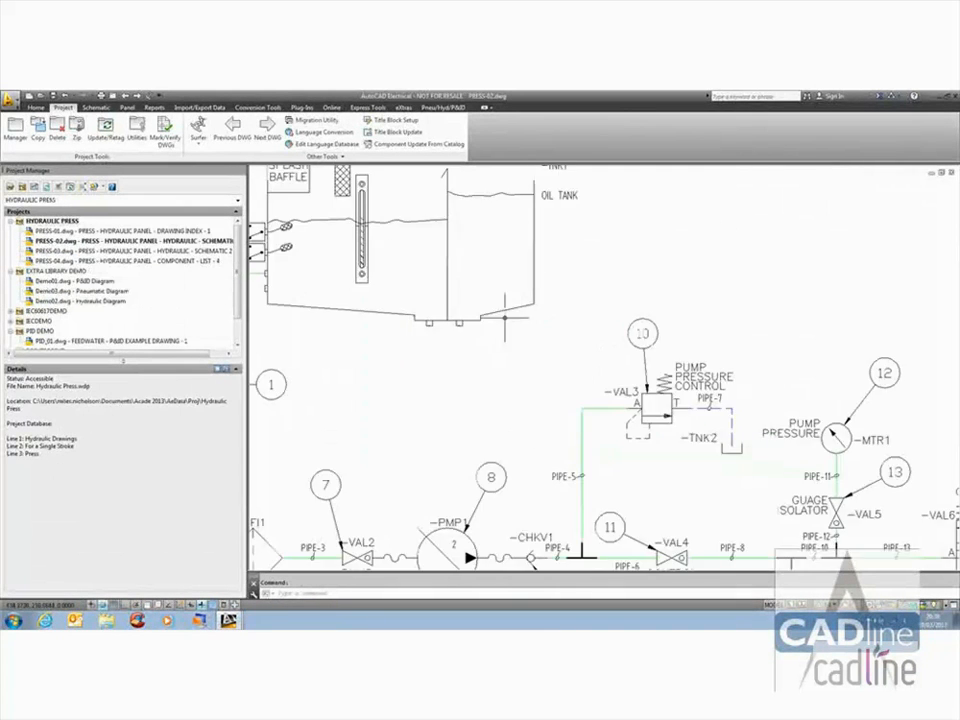
{"action": "scroll", "coordinate": [531, 392], "scroll_direction": "down", "scroll_amount": 5}
{"action": "scroll", "coordinate": [546, 365], "scroll_direction": "up", "scroll_amount": 4}
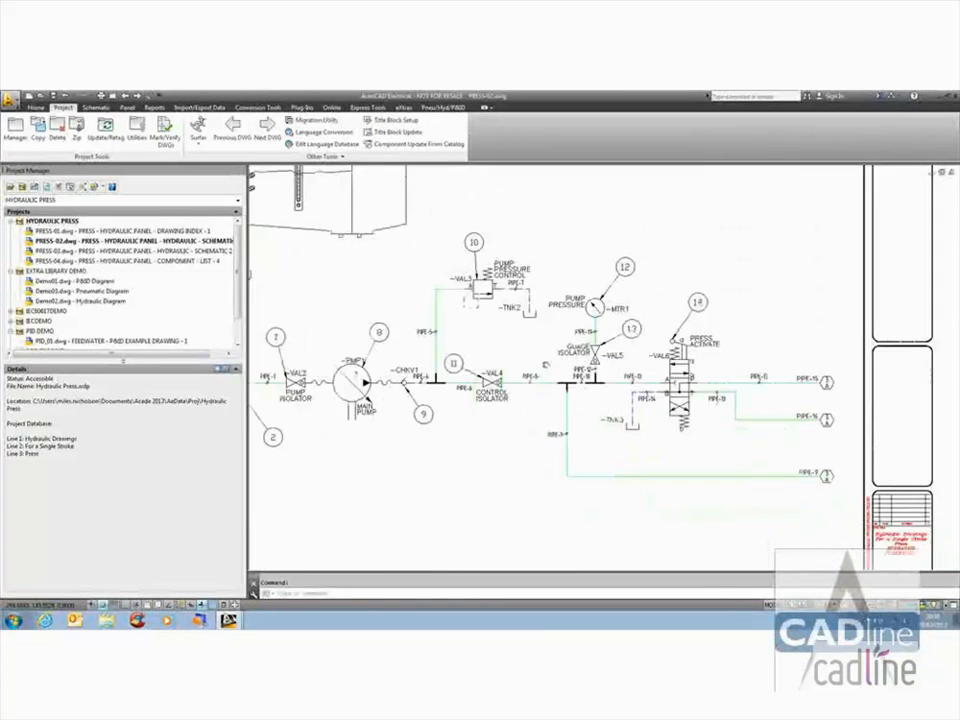
{"action": "scroll", "coordinate": [640, 360], "scroll_direction": "up", "scroll_amount": 5}
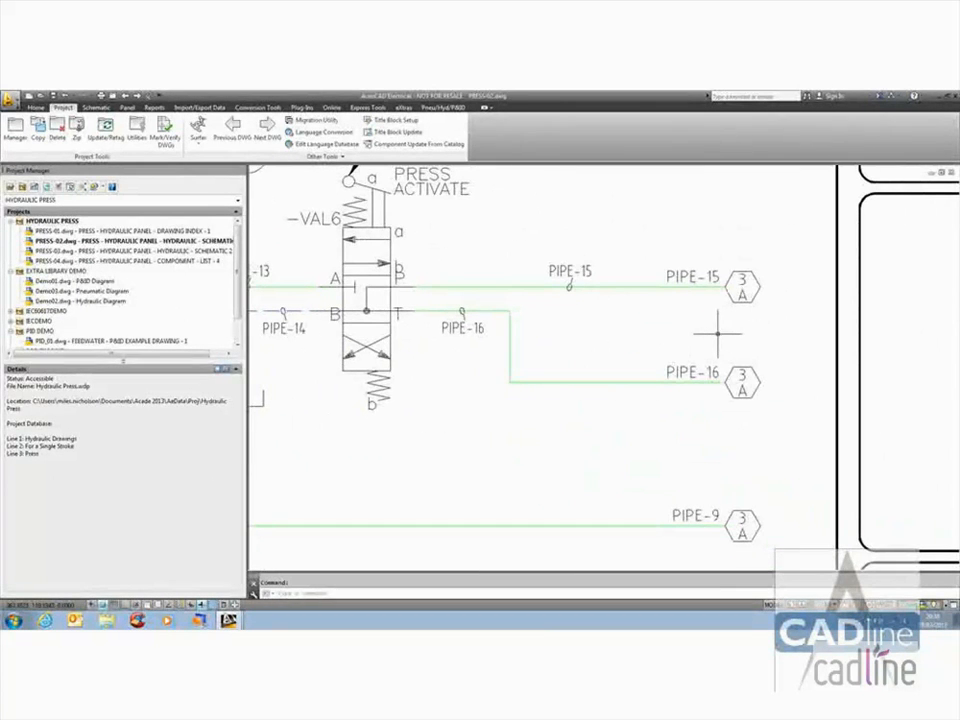
{"action": "left_click", "coordinate": [740, 285]}
{"action": "right_click", "coordinate": [738, 285]}
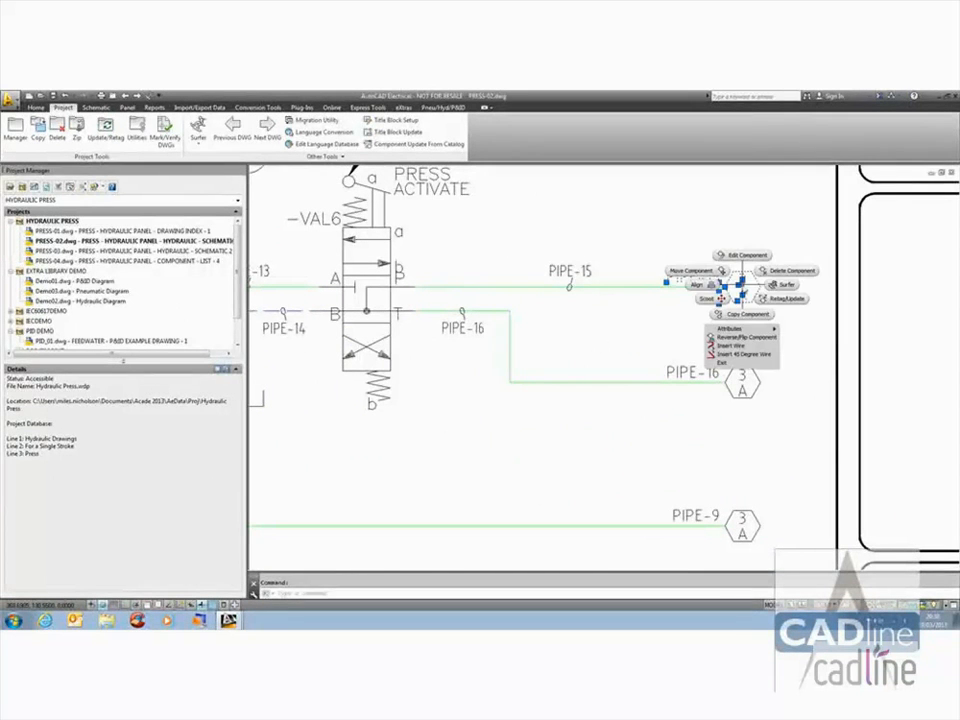
{"action": "left_click", "coordinate": [784, 285]}
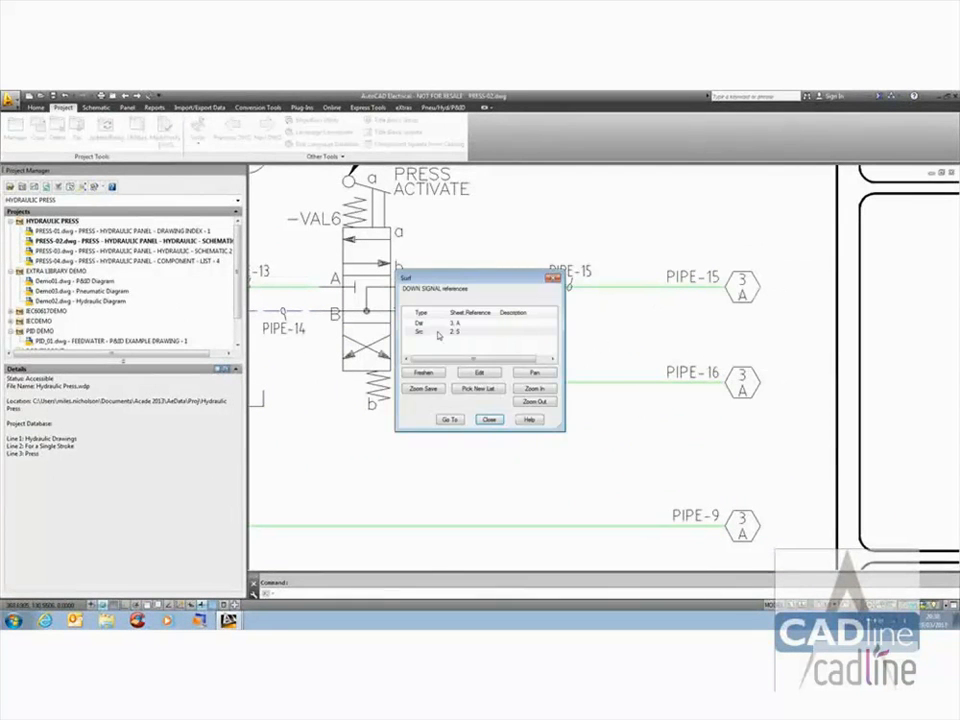
{"action": "double_click", "coordinate": [437, 324]}
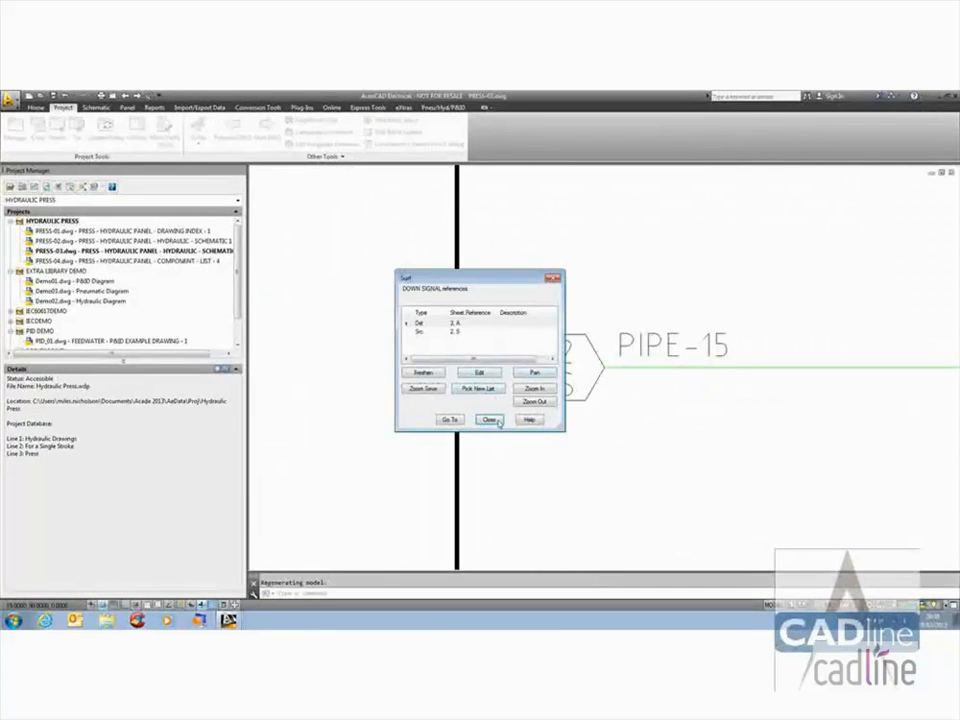
{"action": "left_click", "coordinate": [489, 419]}
Step: Examine the incoming pipes and the direction selection valve on PRESS-03.dwg
{"action": "scroll", "coordinate": [613, 435], "scroll_direction": "down", "scroll_amount": 2}
{"action": "middle_click_drag", "start_coordinate": [613, 435], "coordinate": [483, 450]}
{"action": "middle_click_drag", "start_coordinate": [563, 454], "coordinate": [485, 465]}
{"action": "middle_click_drag", "start_coordinate": [589, 387], "coordinate": [494, 404]}
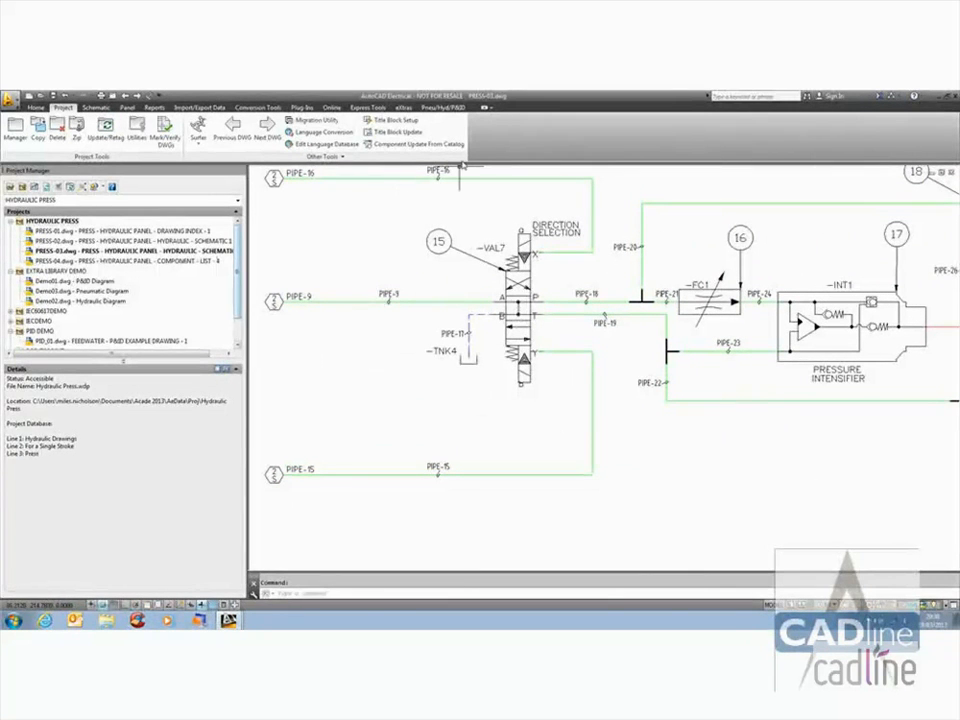
Step: Browse the pneumatic and hydraulic component symbol libraries without inserting a symbol
{"action": "left_click", "coordinate": [443, 107]}
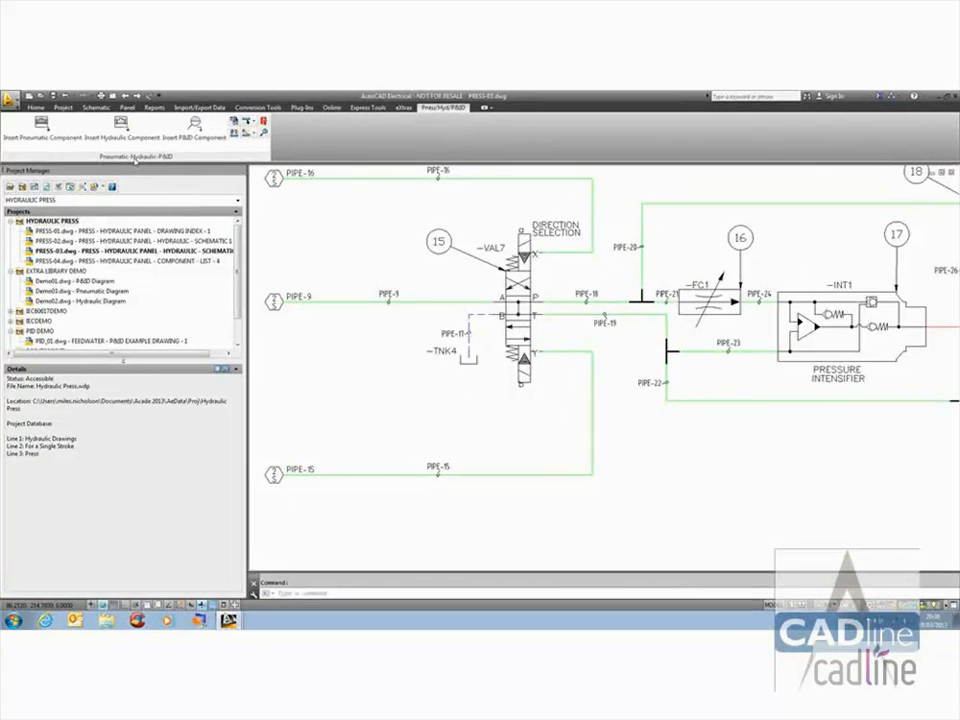
{"action": "left_click", "coordinate": [63, 141]}
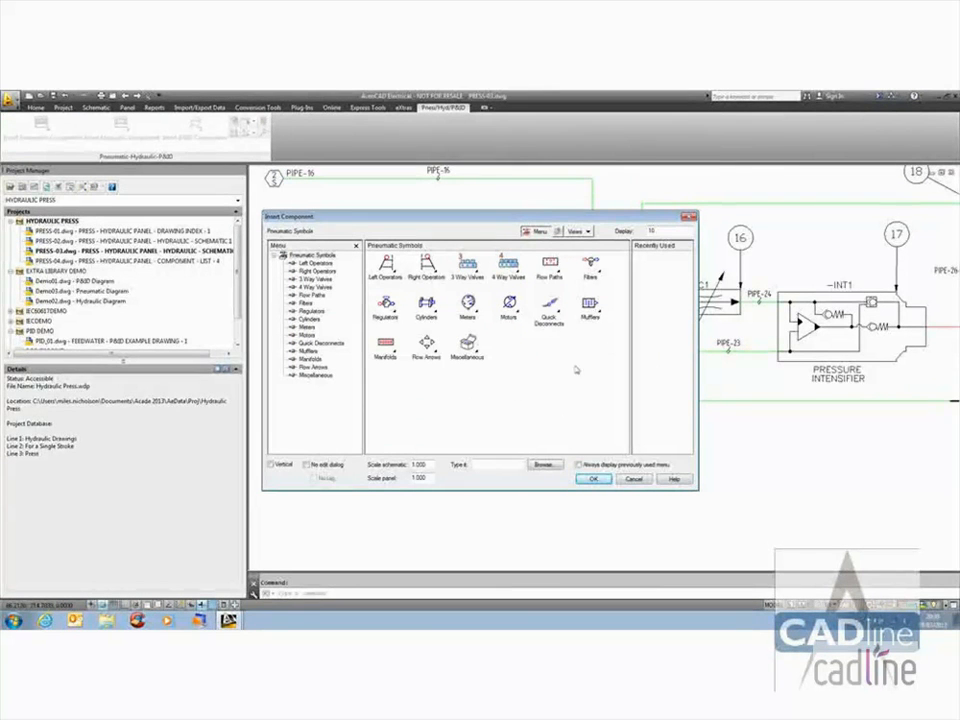
{"action": "left_click", "coordinate": [632, 480]}
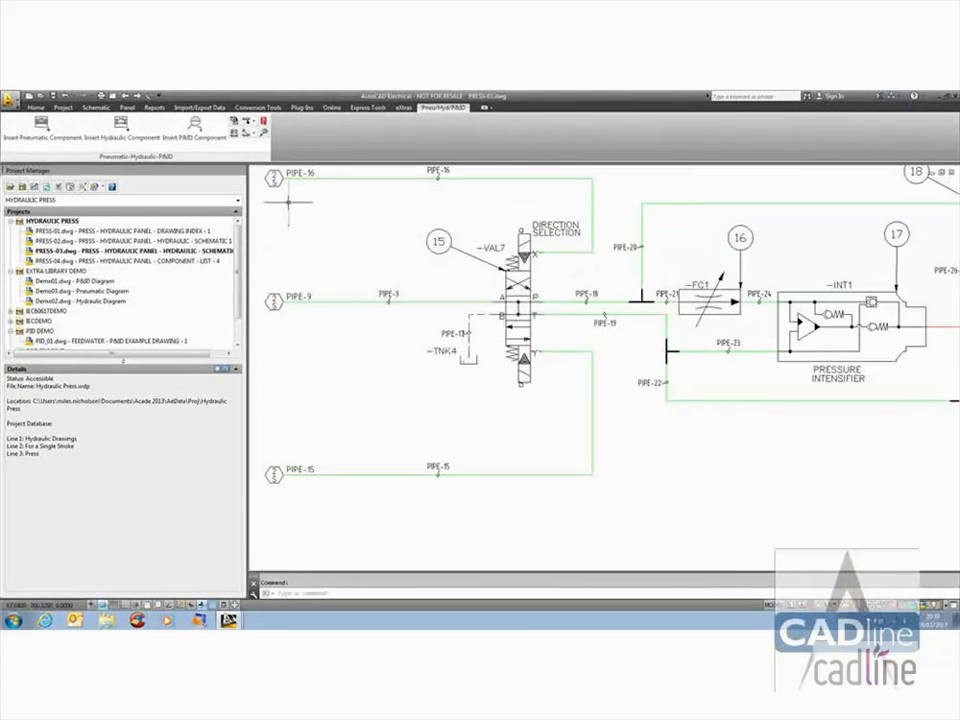
{"action": "left_click", "coordinate": [125, 123]}
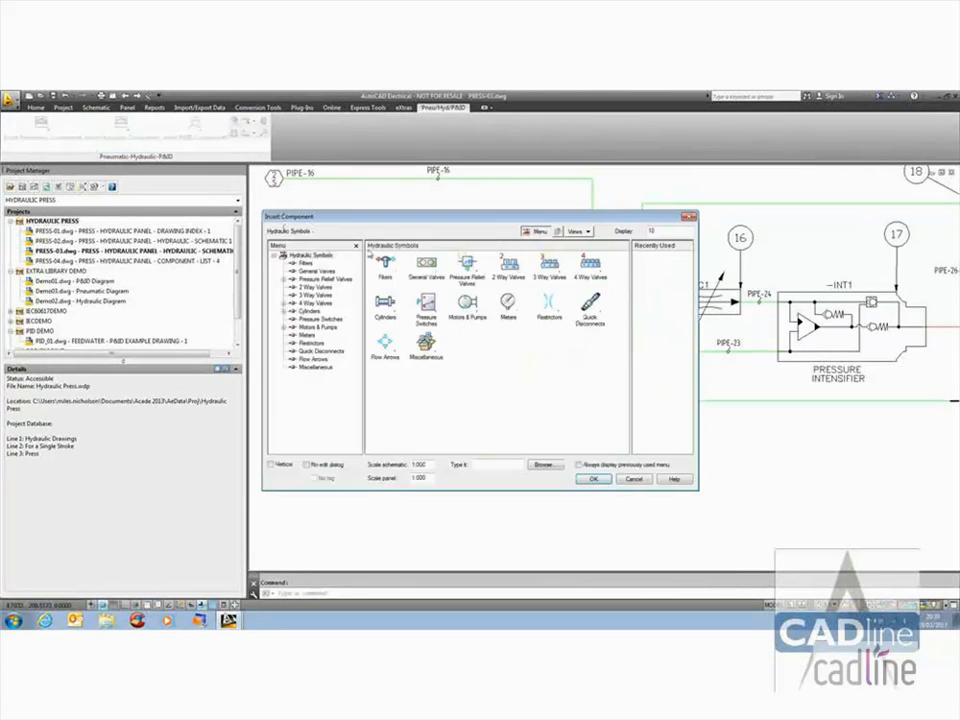
{"action": "left_click", "coordinate": [628, 479]}
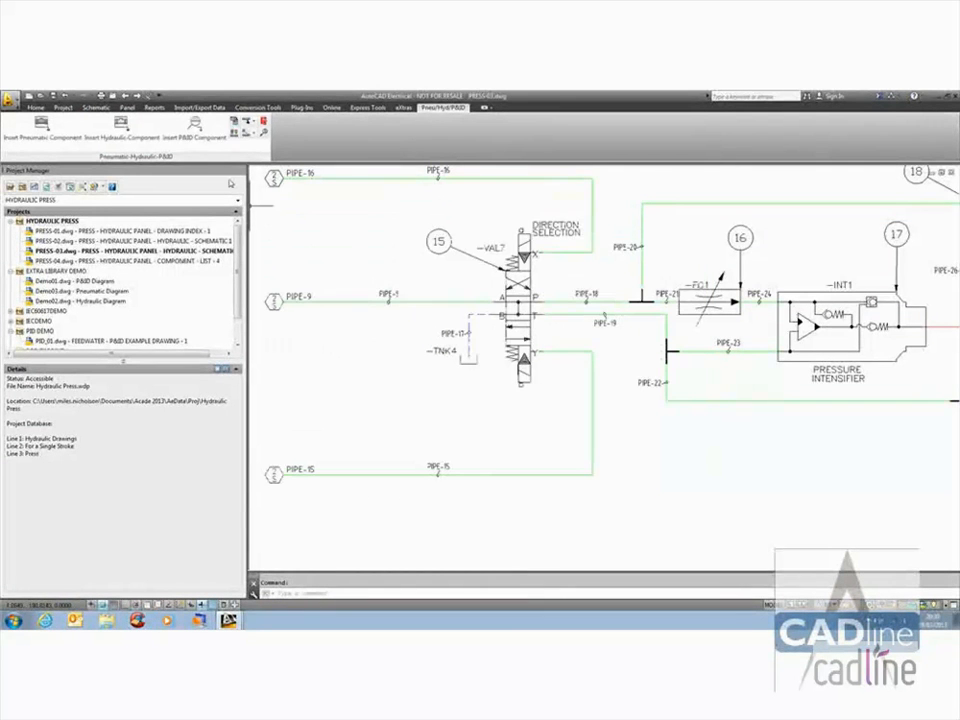
Step: Browse the Equipment and Pumps categories of the P&ID symbol library without inserting a symbol
{"action": "left_click", "coordinate": [196, 128]}
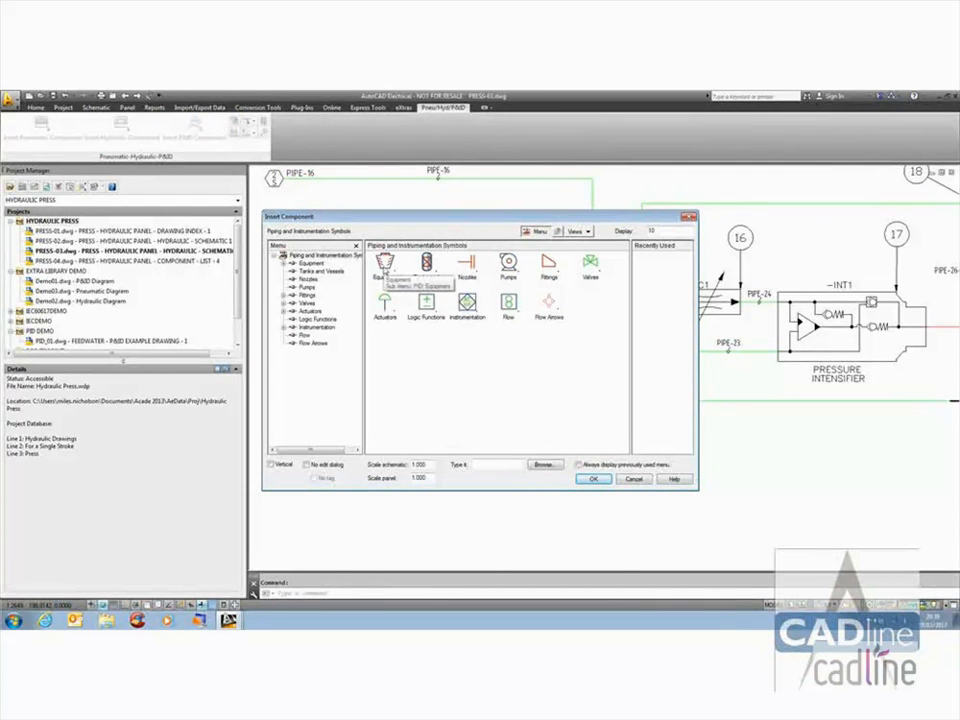
{"action": "left_click", "coordinate": [384, 262]}
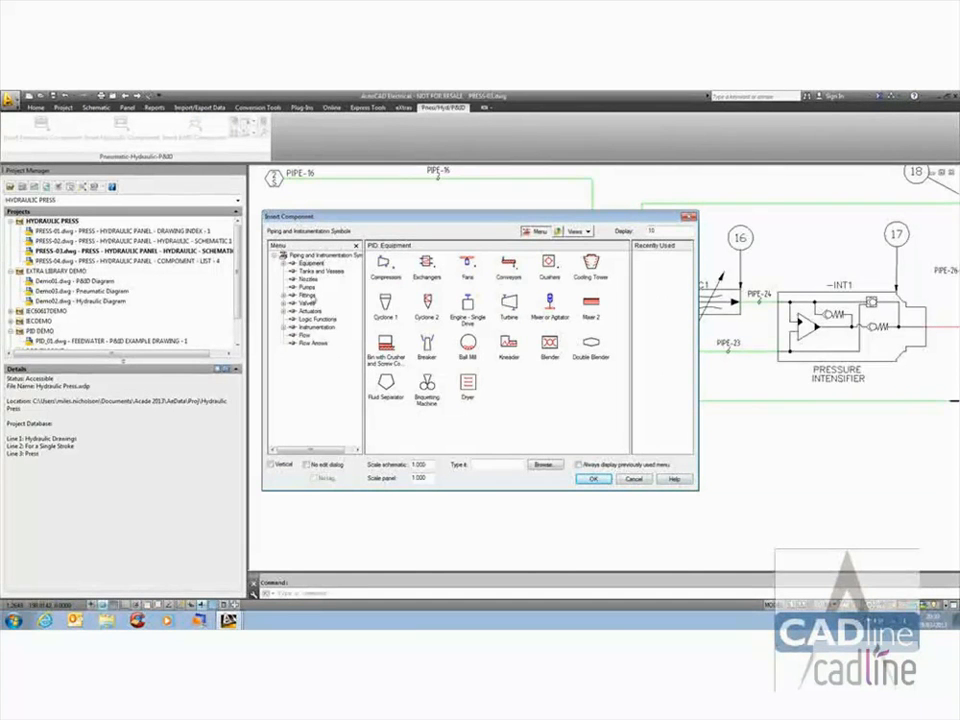
{"action": "left_click", "coordinate": [306, 287]}
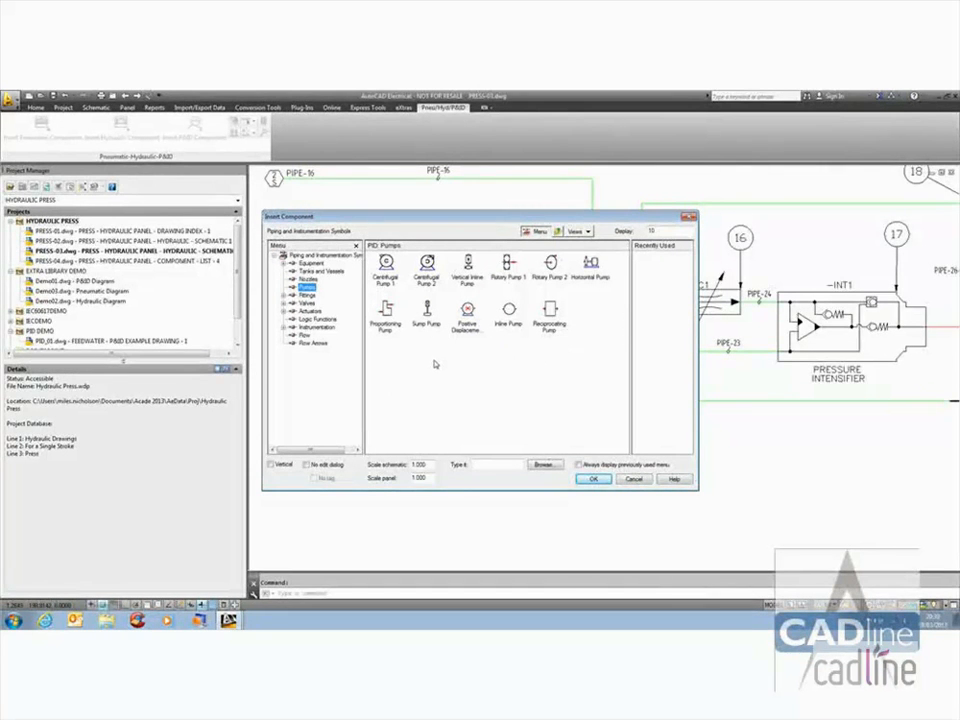
{"action": "left_click", "coordinate": [633, 480]}
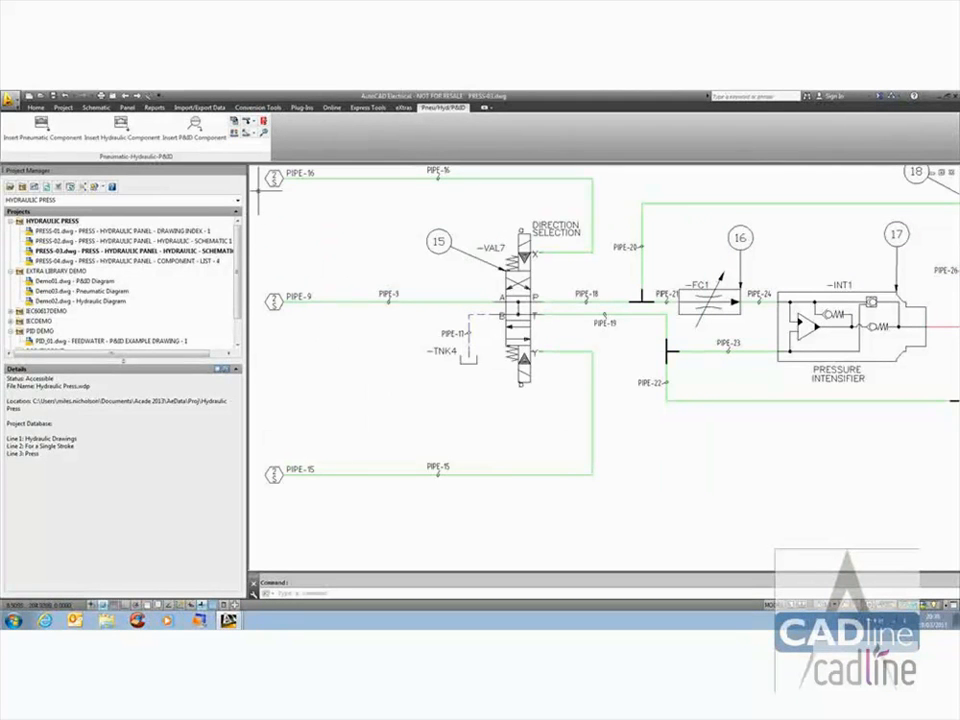
Step: Review the pipe layers and sizes with the Pipe Layer Utility without changing any
{"action": "left_click", "coordinate": [250, 121]}
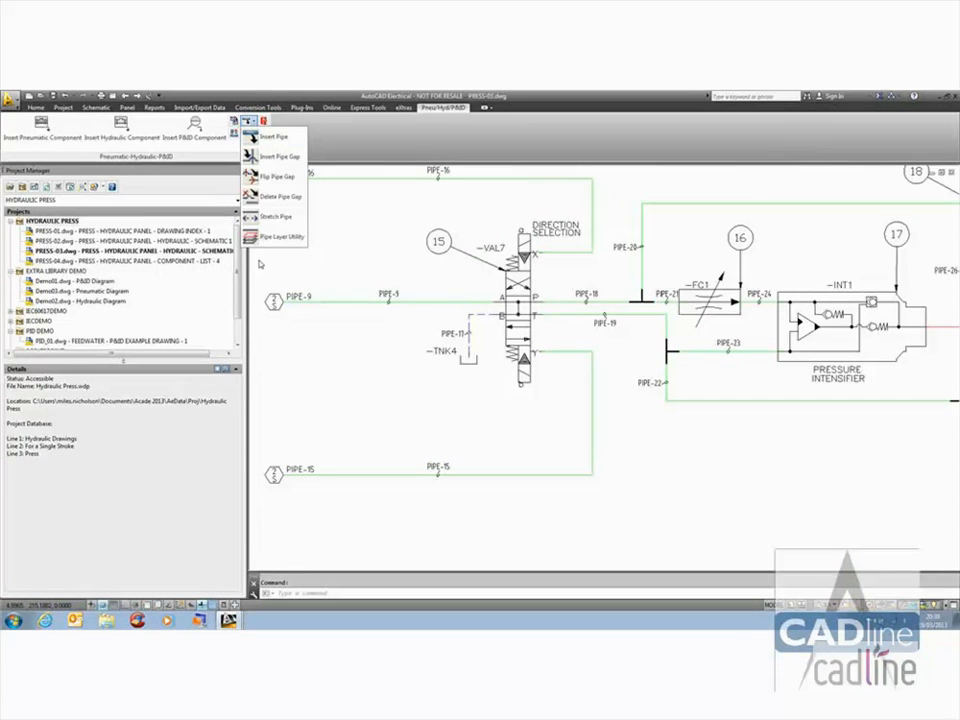
{"action": "left_click", "coordinate": [275, 236]}
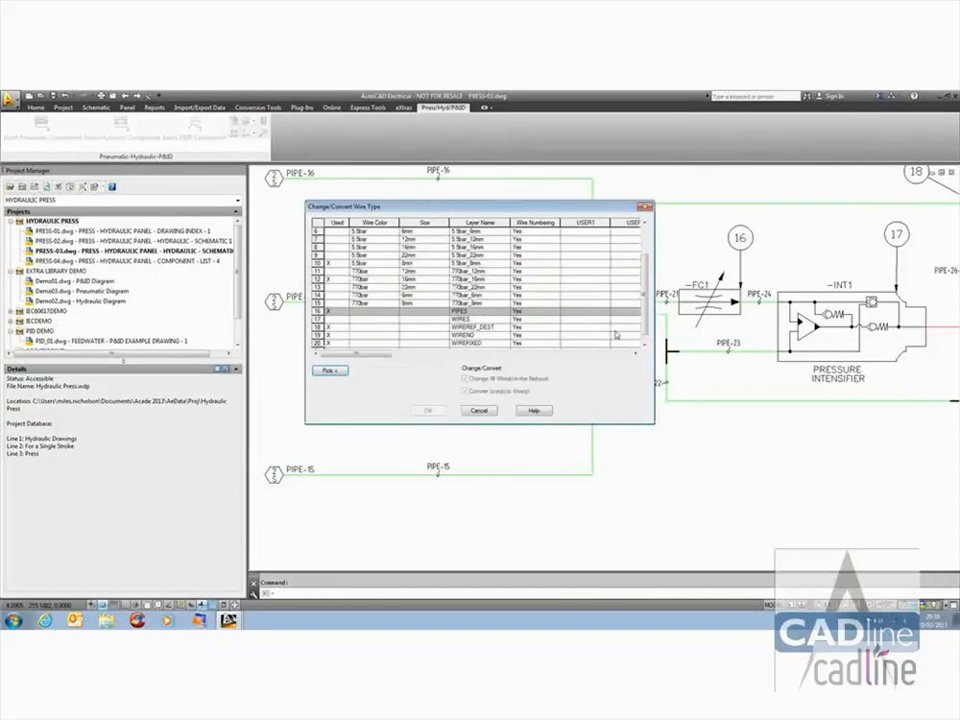
{"action": "scroll", "coordinate": [645, 325], "scroll_direction": "up", "scroll_amount": 2}
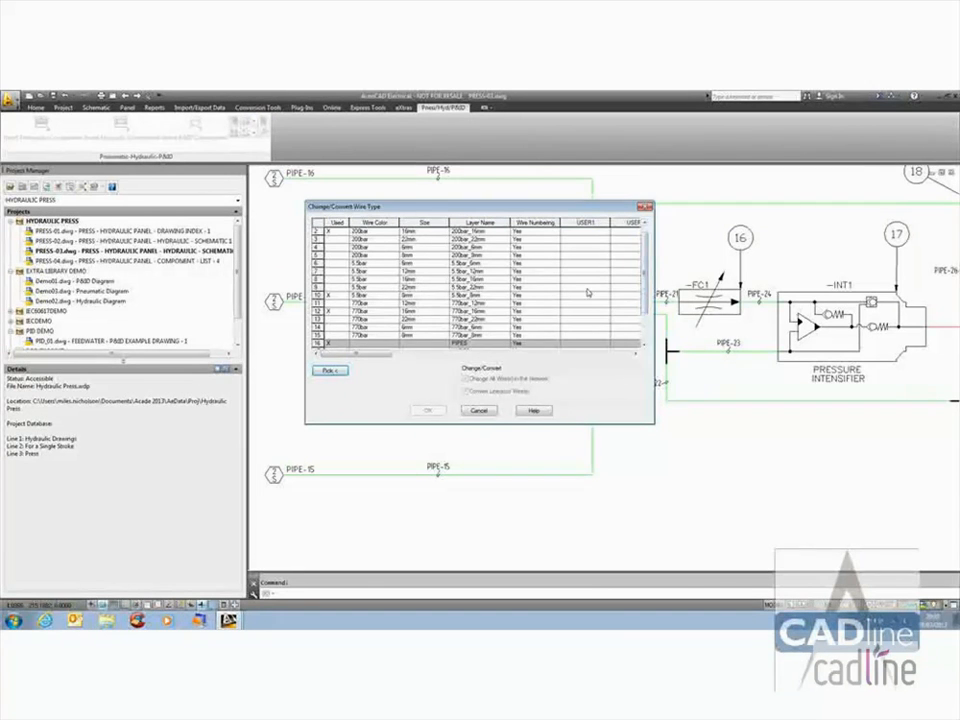
{"action": "scroll", "coordinate": [646, 320], "scroll_direction": "down", "scroll_amount": 2}
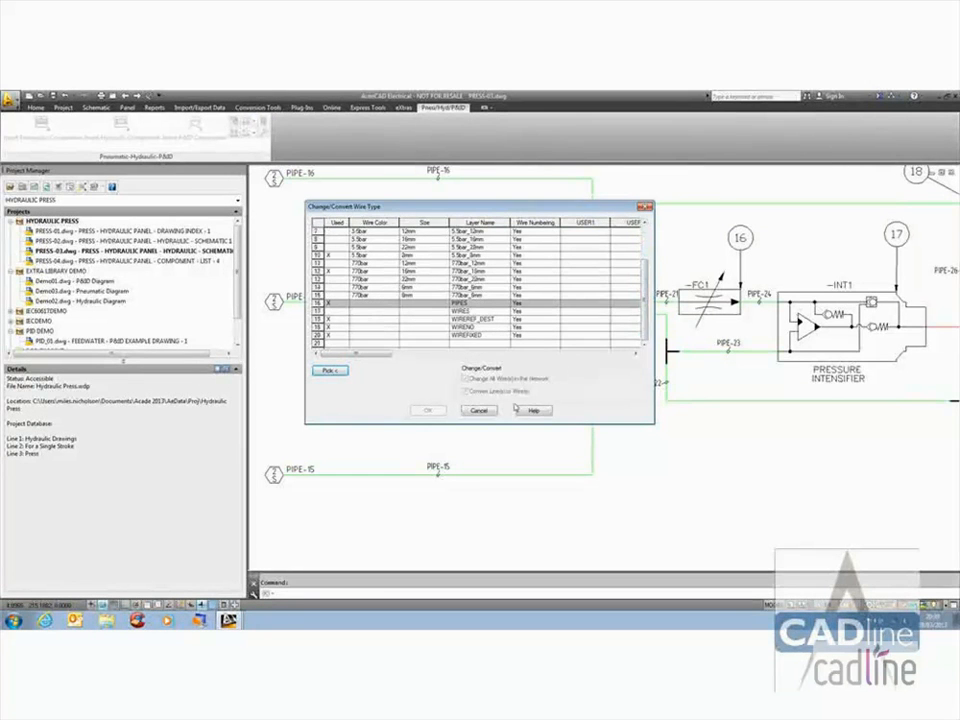
{"action": "left_click", "coordinate": [480, 410]}
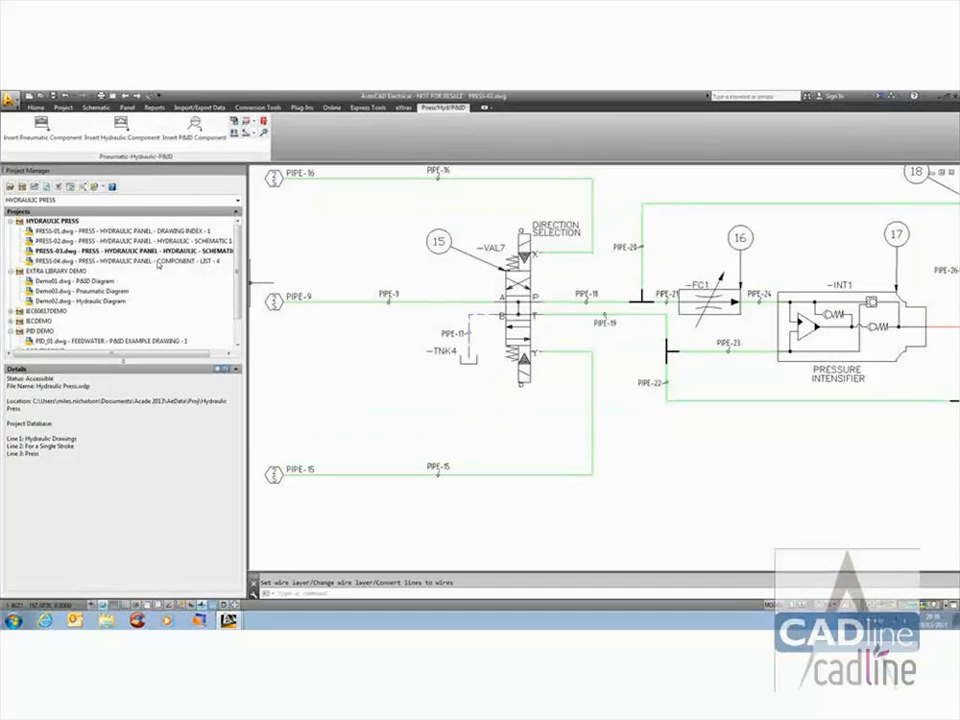
Step: Activate the PID DEMO project and open its drawing PID_01.dwg
{"action": "right_click", "coordinate": [42, 331]}
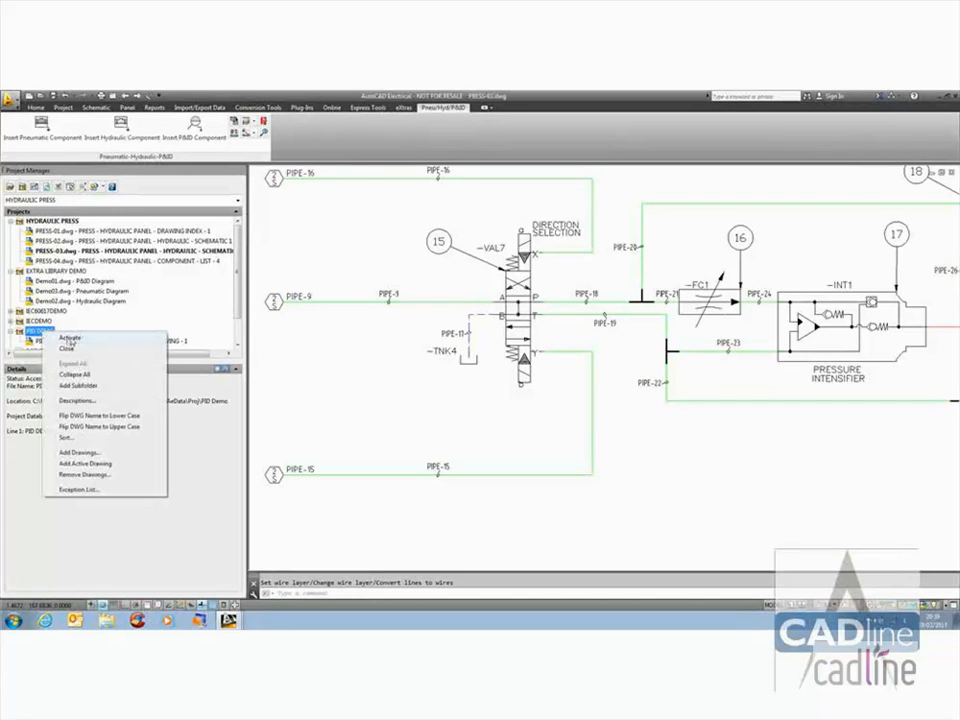
{"action": "left_click", "coordinate": [70, 340]}
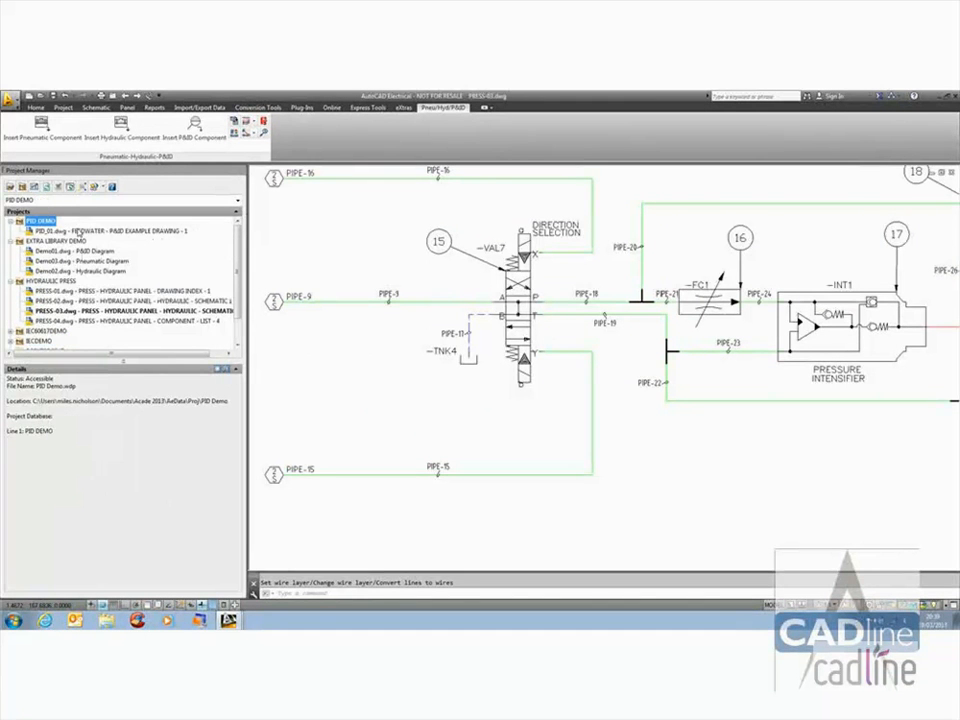
{"action": "double_click", "coordinate": [78, 232]}
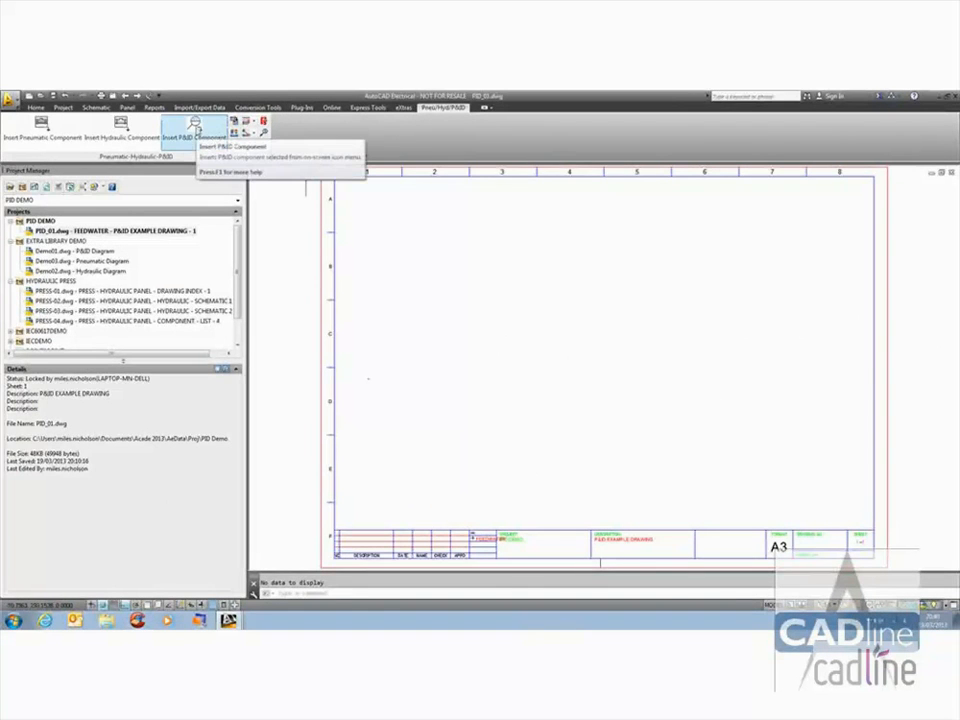
Step: Insert a Tank symbol from the Tanks and Vessels category at 0.500 schematic scale, between columns 6 and 7 near row C
{"action": "left_click", "coordinate": [195, 124]}
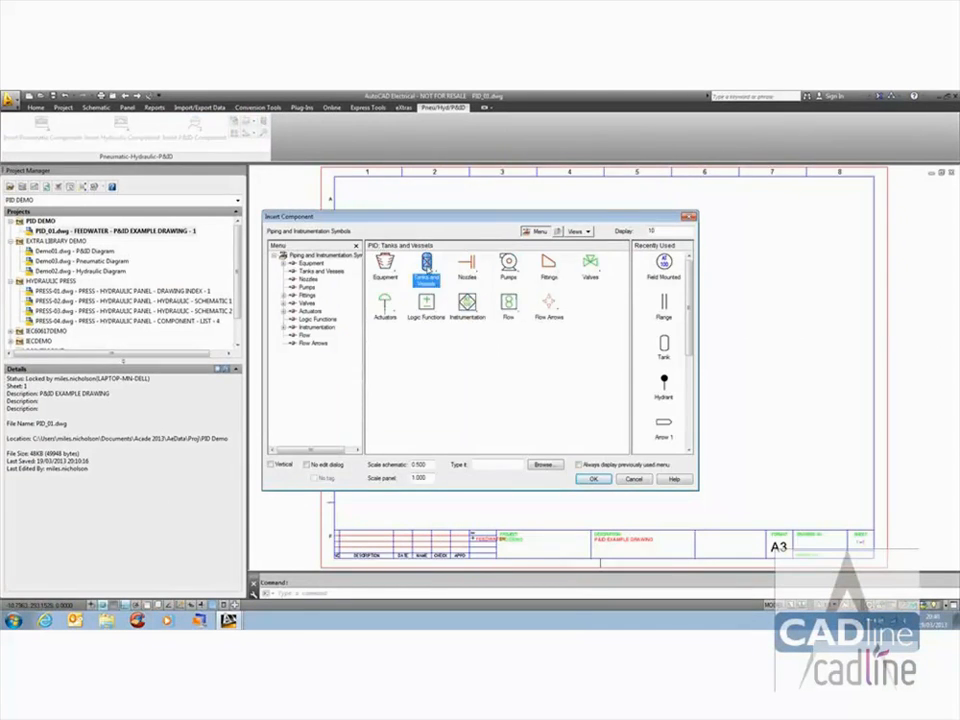
{"action": "left_click", "coordinate": [427, 268]}
{"action": "left_click", "coordinate": [427, 268]}
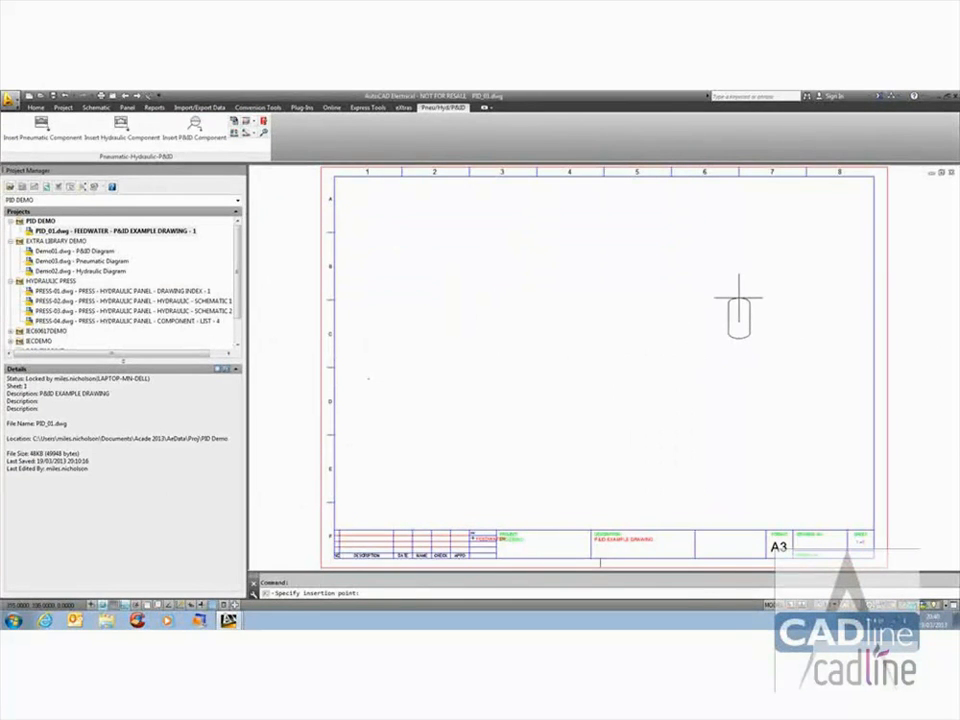
{"action": "left_click", "coordinate": [739, 298]}
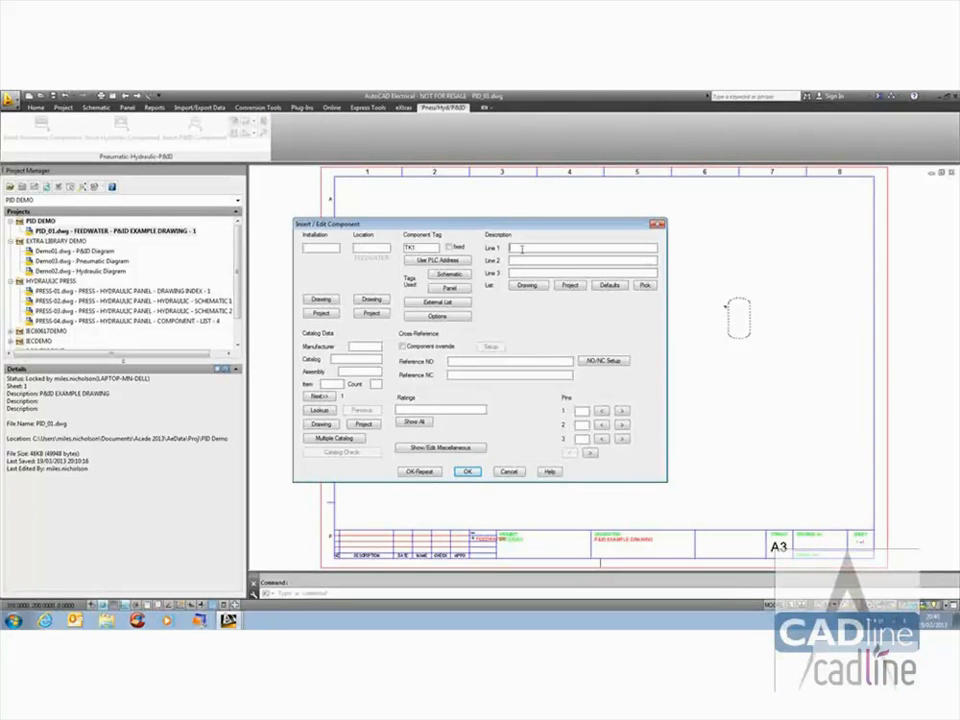
Step: Describe the inserted tank as RECEIVER on line 1 and TANK on line 2, and accept the component data
{"action": "type", "text": "receiver"}
{"action": "left_click", "coordinate": [540, 262]}
{"action": "left_click", "coordinate": [521, 273]}
{"action": "left_click", "coordinate": [514, 271]}
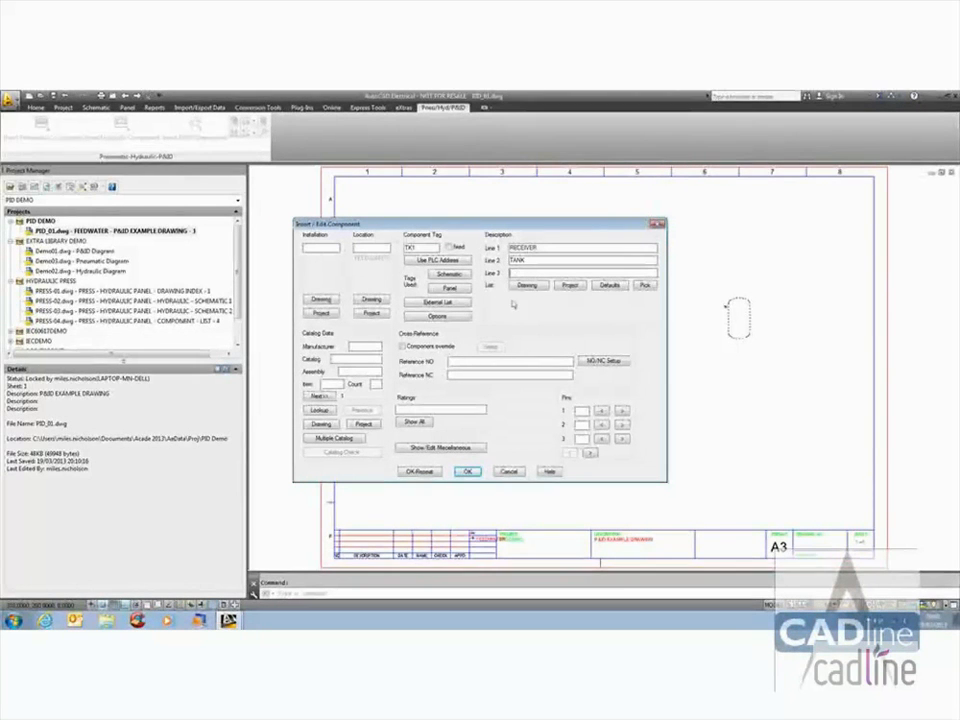
{"action": "left_click", "coordinate": [465, 473]}
Step: Inspect the receiver tank up close and view its available component editing commands without changing it
{"action": "scroll", "coordinate": [711, 371], "scroll_direction": "up", "scroll_amount": 4}
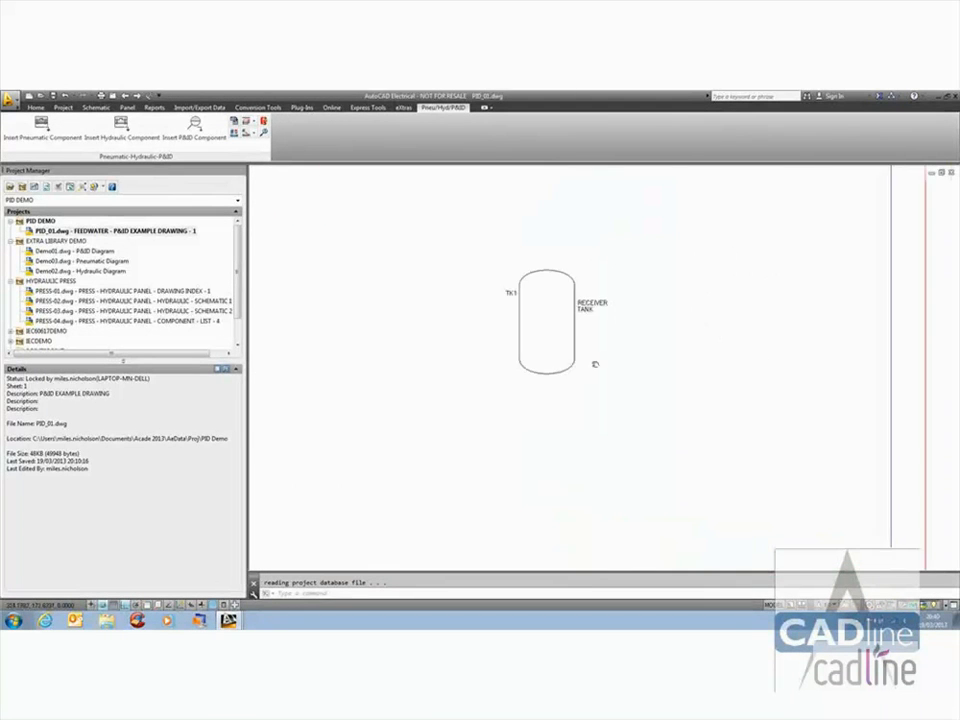
{"action": "scroll", "coordinate": [595, 364], "scroll_direction": "up", "scroll_amount": 3}
{"action": "left_click", "coordinate": [558, 348]}
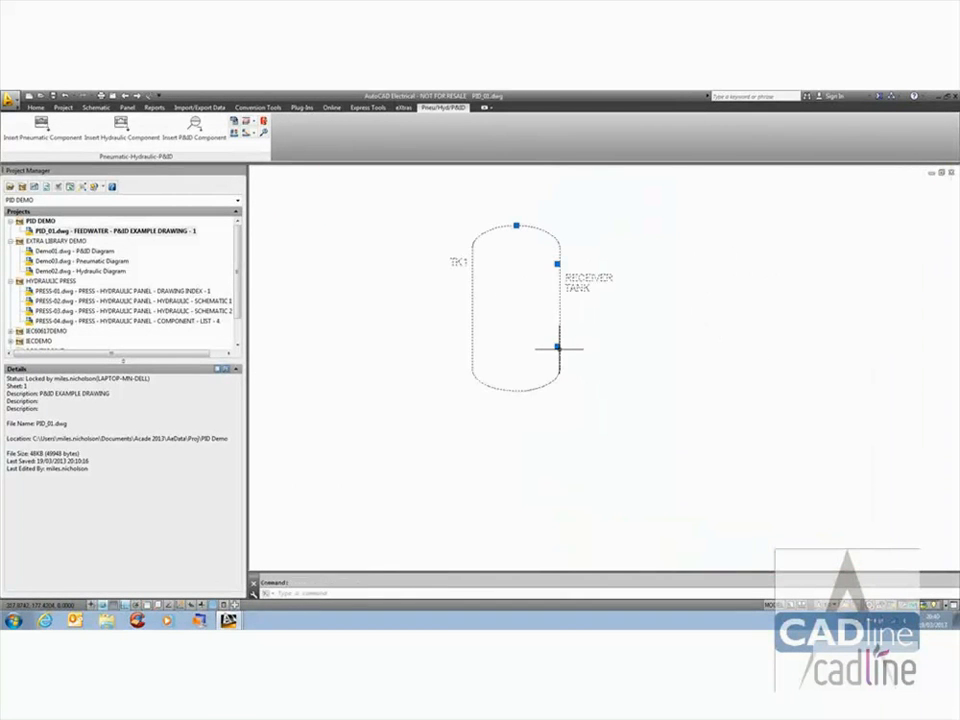
{"action": "right_click", "coordinate": [558, 348]}
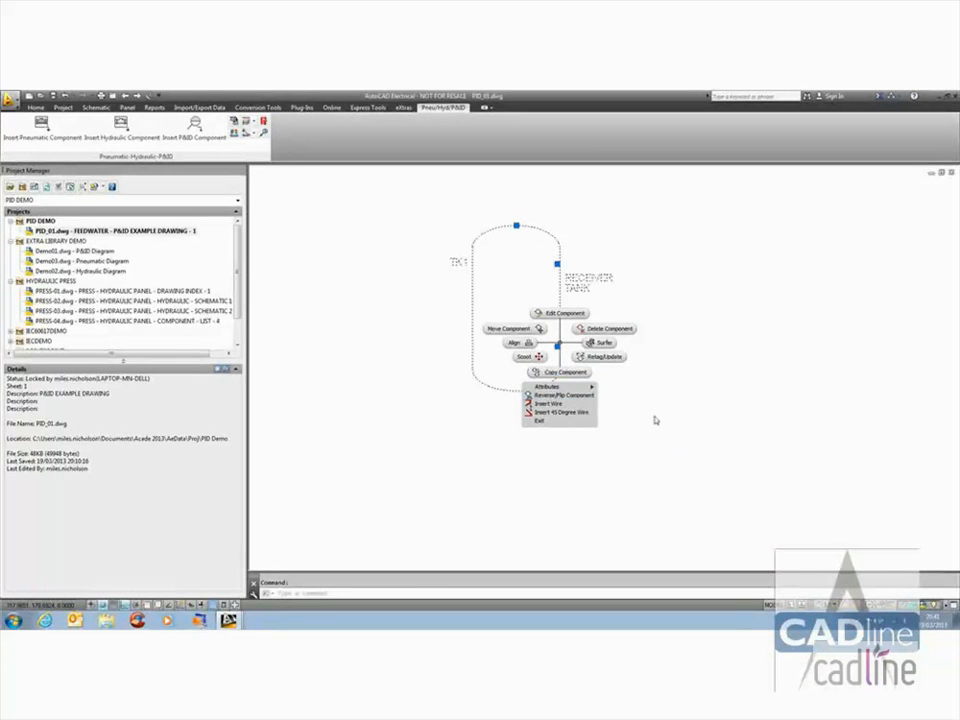
{"action": "key", "text": "Escape"}
{"action": "key", "text": "Escape"}
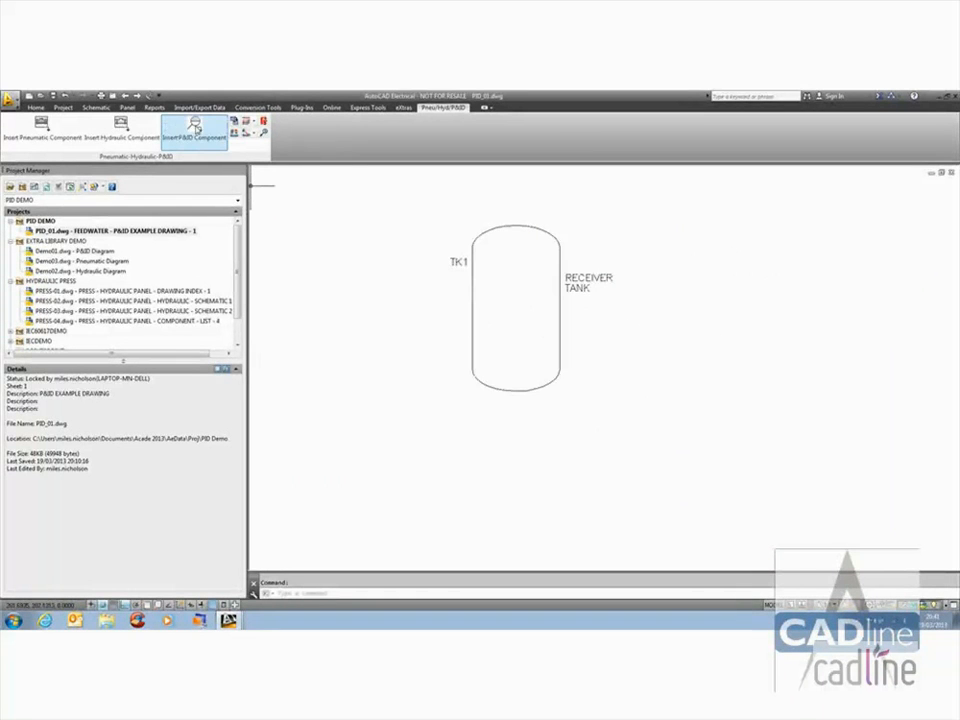
Step: Insert another Tank symbol at schematic scale 1 directly below the small receiver tank
{"action": "left_click", "coordinate": [196, 128]}
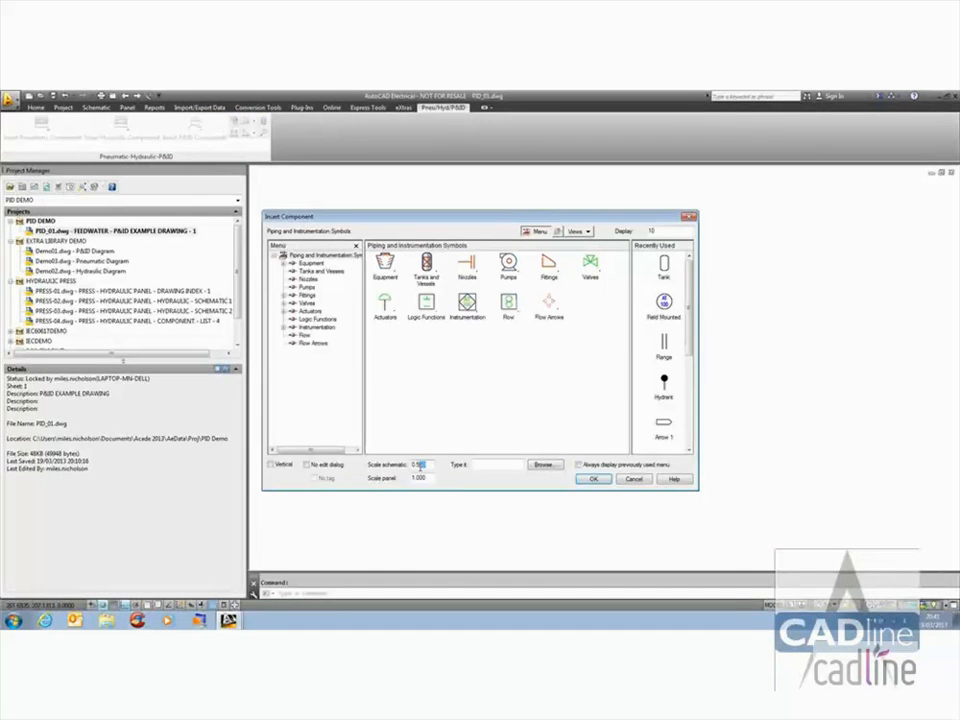
{"action": "type", "text": "1"}
{"action": "left_click", "coordinate": [663, 265]}
{"action": "scroll", "coordinate": [620, 398], "scroll_direction": "down", "scroll_amount": 4}
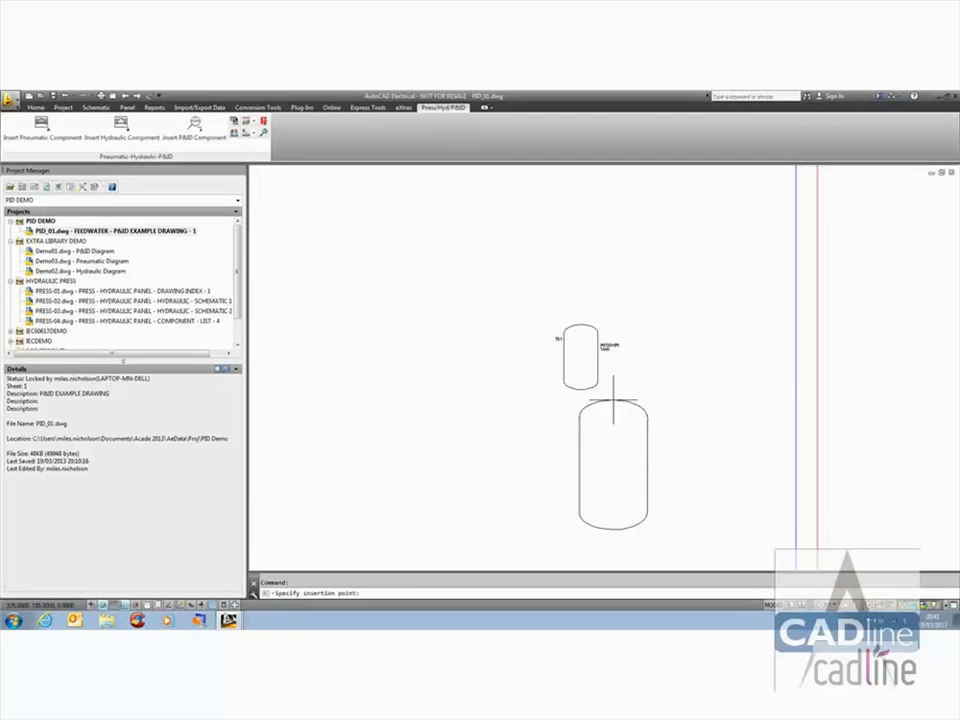
{"action": "middle_click_drag", "start_coordinate": [587, 401], "coordinate": [564, 372]}
{"action": "left_click", "coordinate": [558, 371]}
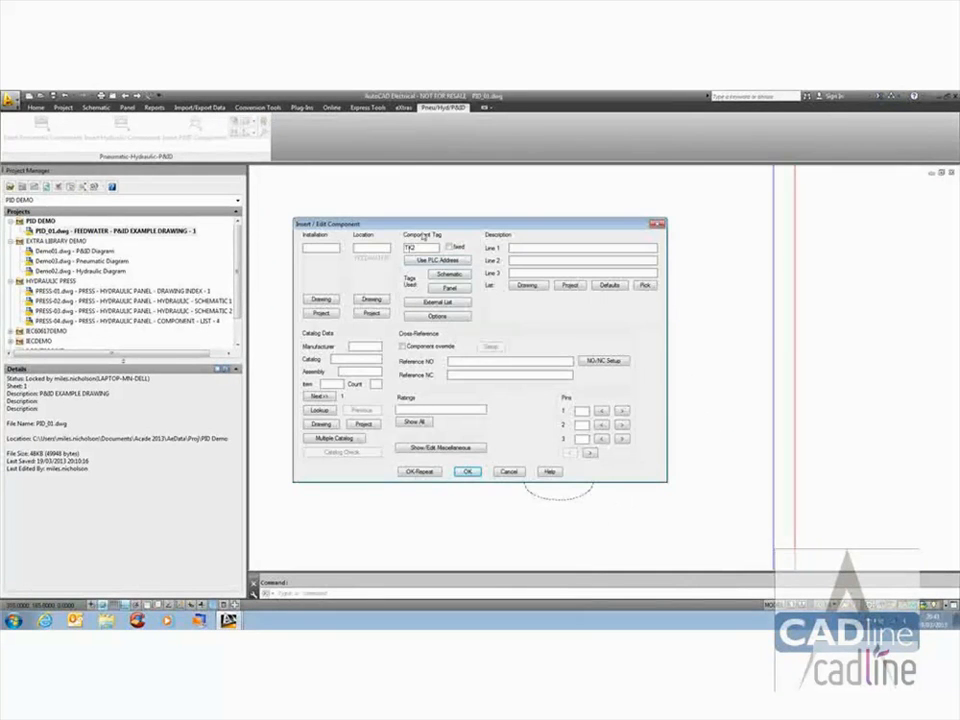
Step: Tag the larger tank TK109, describe it as RECEIVER and TANK on two lines, and accept the component data
{"action": "left_click_drag", "start_coordinate": [422, 224], "coordinate": [321, 223]}
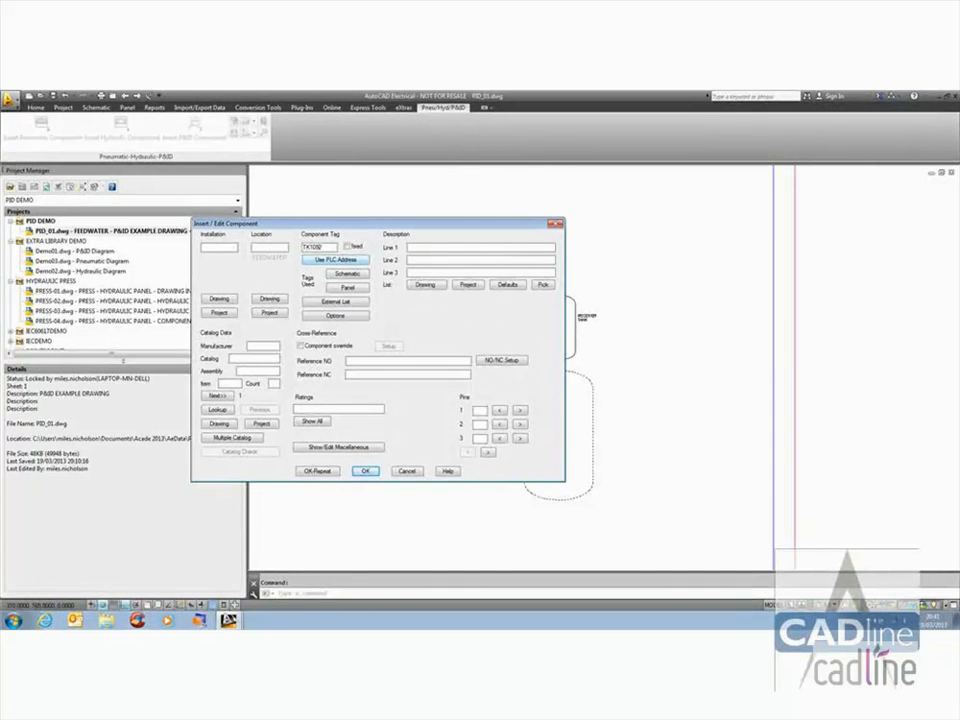
{"action": "left_click", "coordinate": [335, 301]}
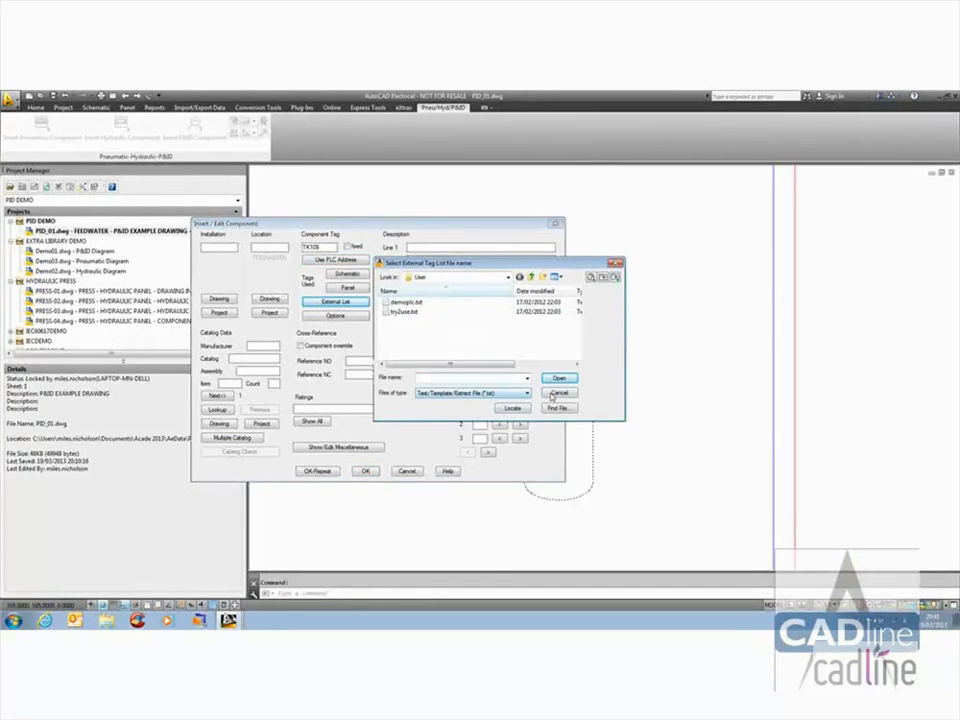
{"action": "left_click", "coordinate": [558, 394]}
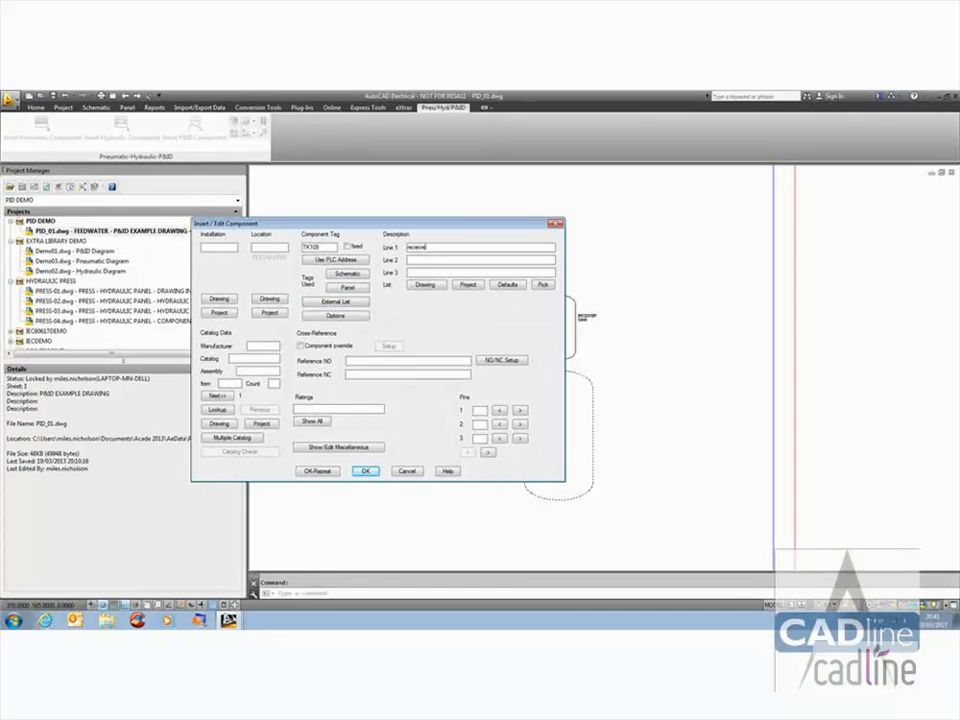
{"action": "key", "text": "Tab"}
{"action": "type", "text": "tank"}
{"action": "key", "text": "Return"}
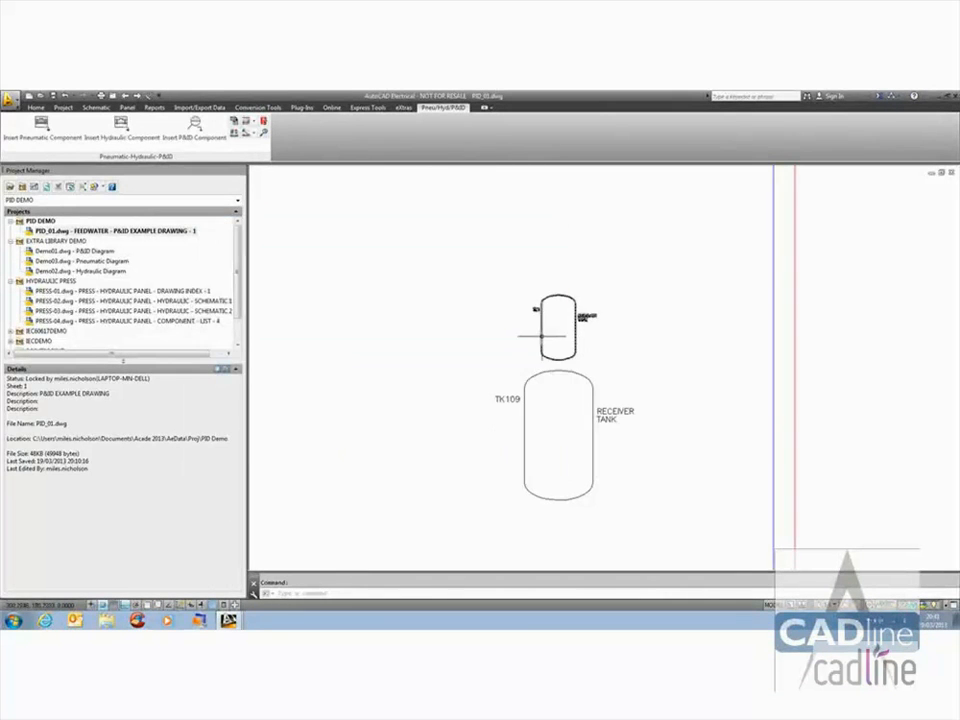
Step: Delete the small TK1 tank above the larger one and search for its child contacts
{"action": "right_click", "coordinate": [542, 336]}
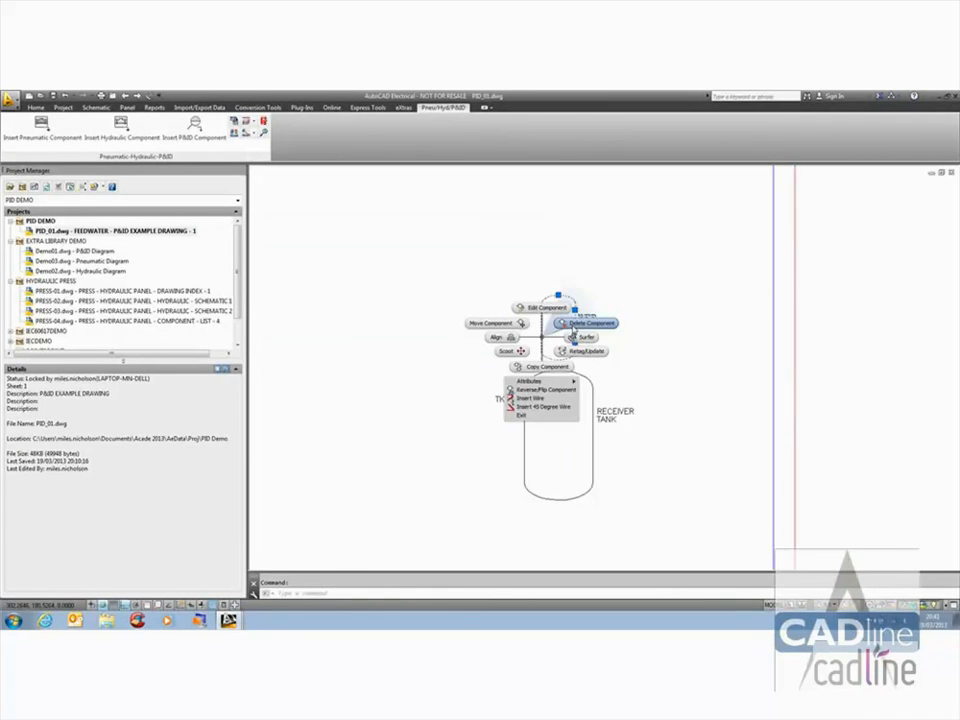
{"action": "left_click", "coordinate": [590, 323]}
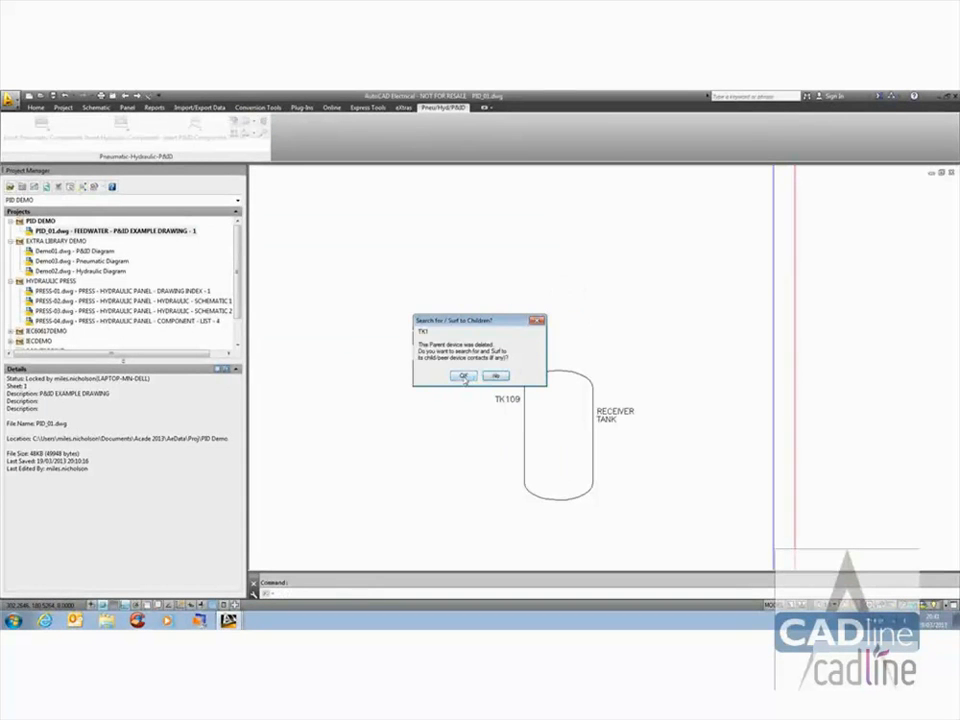
{"action": "left_click", "coordinate": [463, 376]}
{"action": "left_click", "coordinate": [444, 360]}
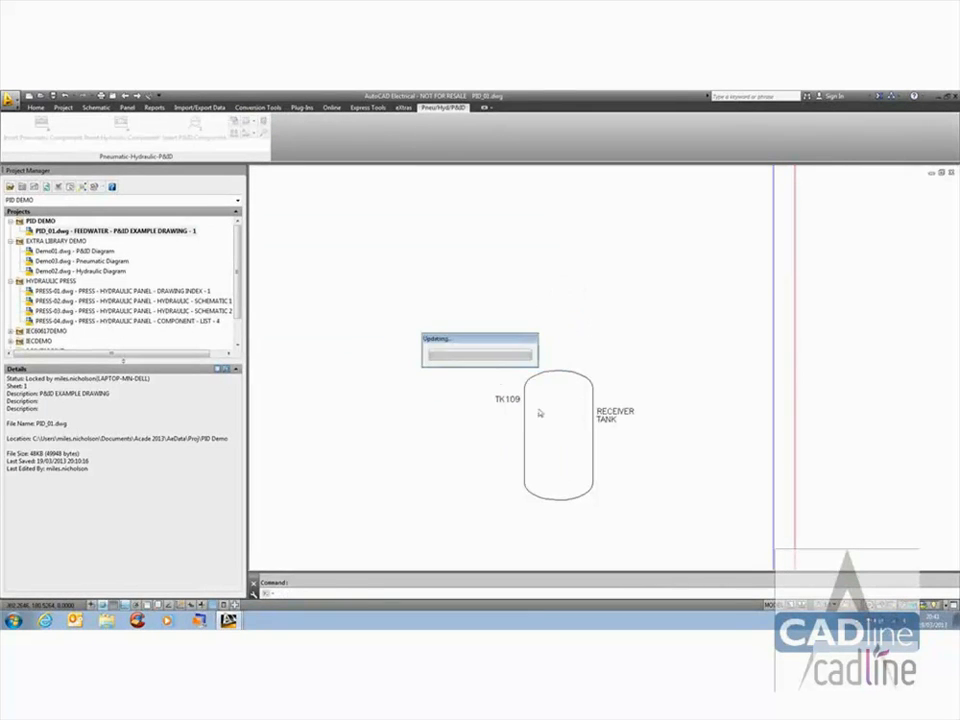
Step: Start Insert Pipe and show the wire connection points on tank TK109
{"action": "middle_click_drag", "start_coordinate": [553, 430], "coordinate": [410, 347]}
{"action": "scroll", "coordinate": [415, 312], "scroll_direction": "down", "scroll_amount": 5}
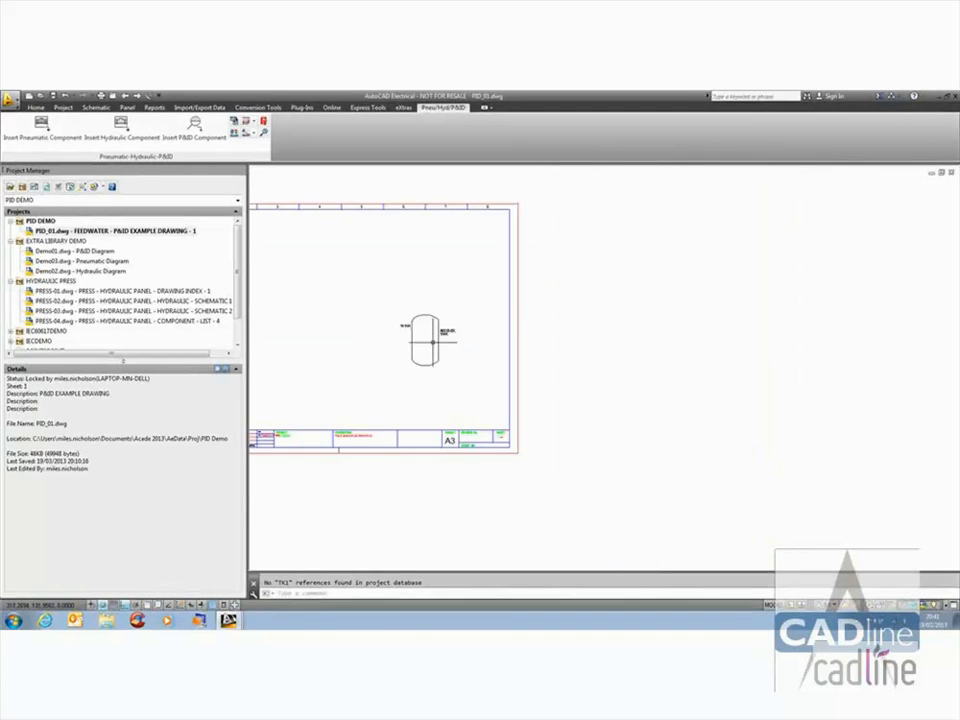
{"action": "scroll", "coordinate": [425, 328], "scroll_direction": "up", "scroll_amount": 3}
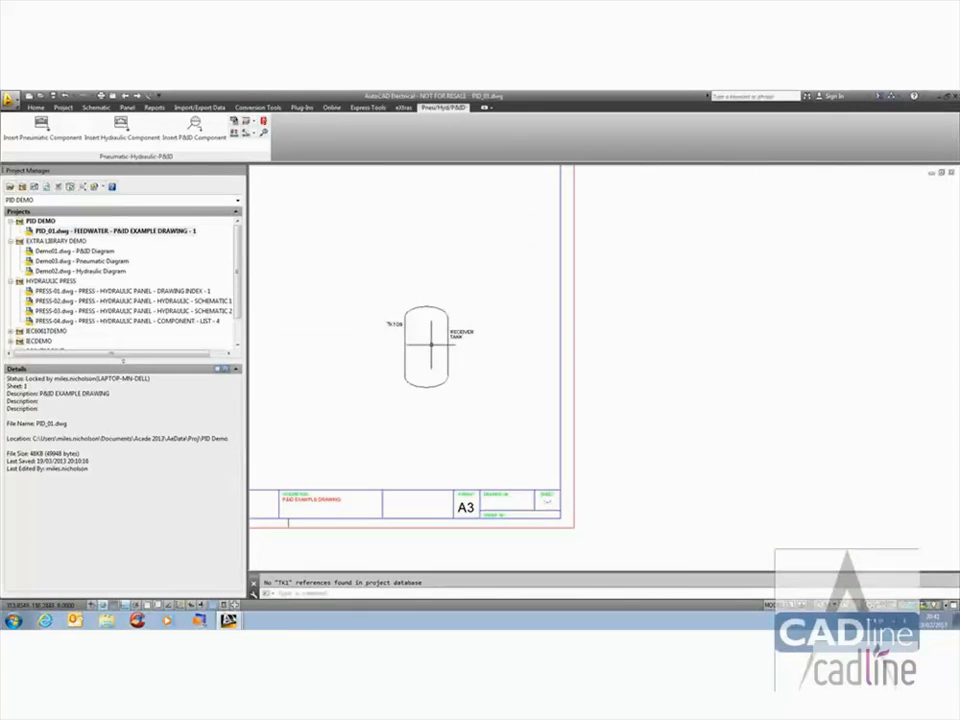
{"action": "scroll", "coordinate": [420, 325], "scroll_direction": "up", "scroll_amount": 2}
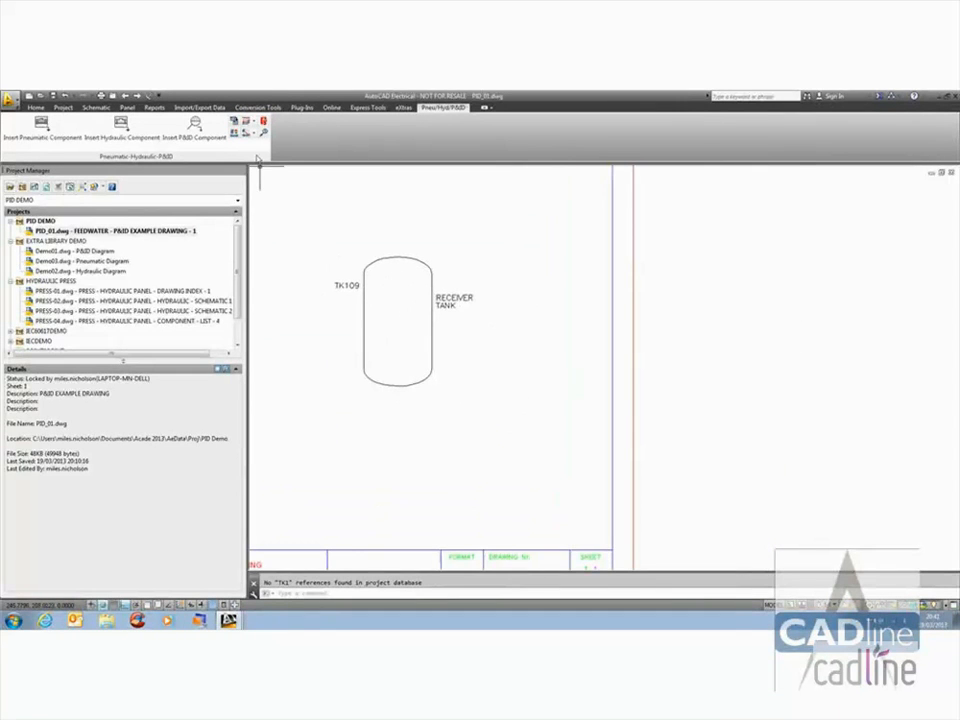
{"action": "left_click", "coordinate": [250, 121]}
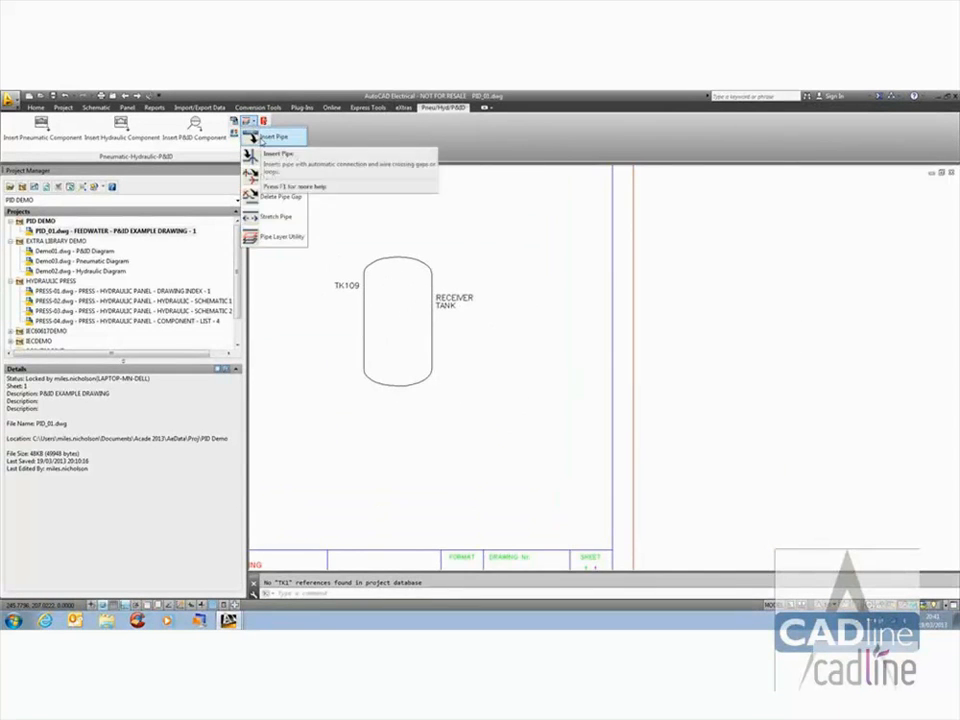
{"action": "left_click", "coordinate": [262, 137]}
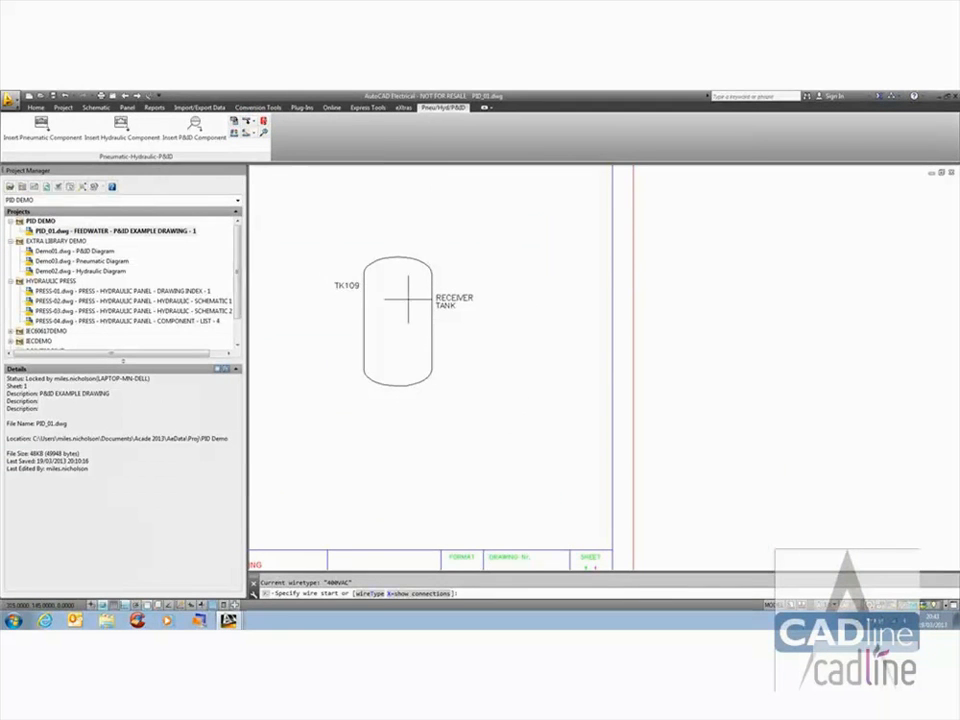
{"action": "left_click", "coordinate": [399, 597]}
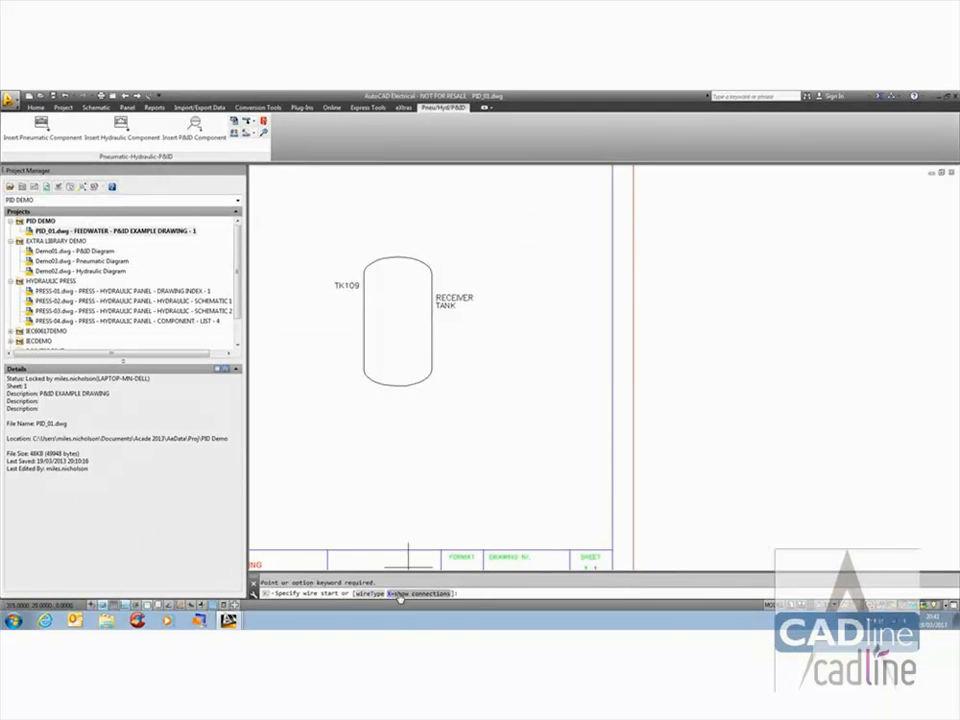
{"action": "left_click", "coordinate": [393, 596]}
{"action": "key", "text": "Return"}
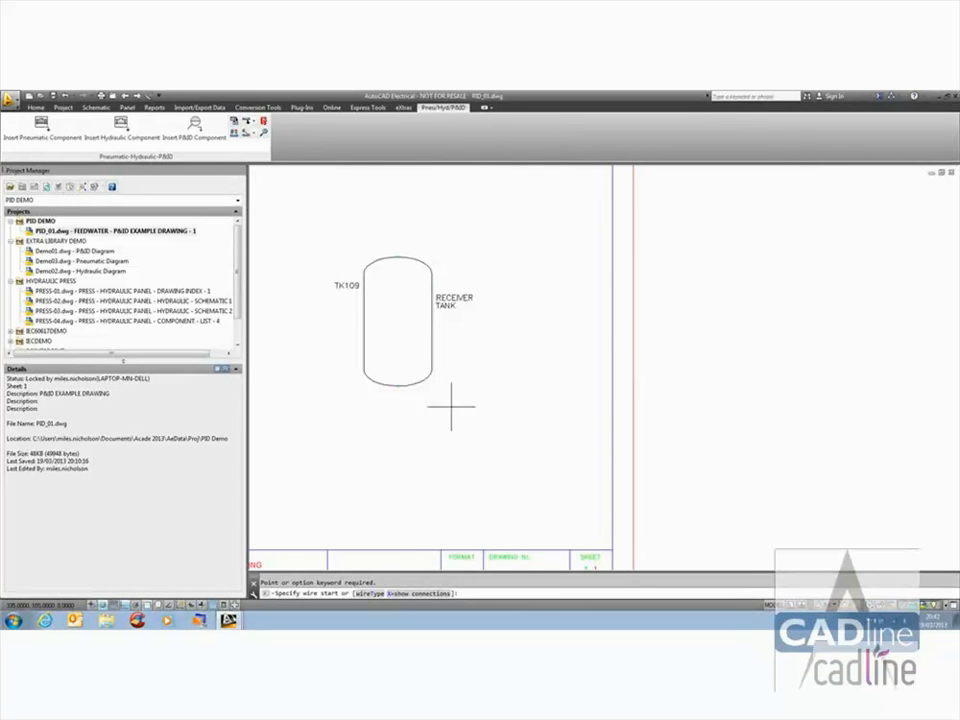
Step: Draw a rectangular pipe loop from the tank's upper right side around its description and back into the lower right side
{"action": "left_click", "coordinate": [419, 289]}
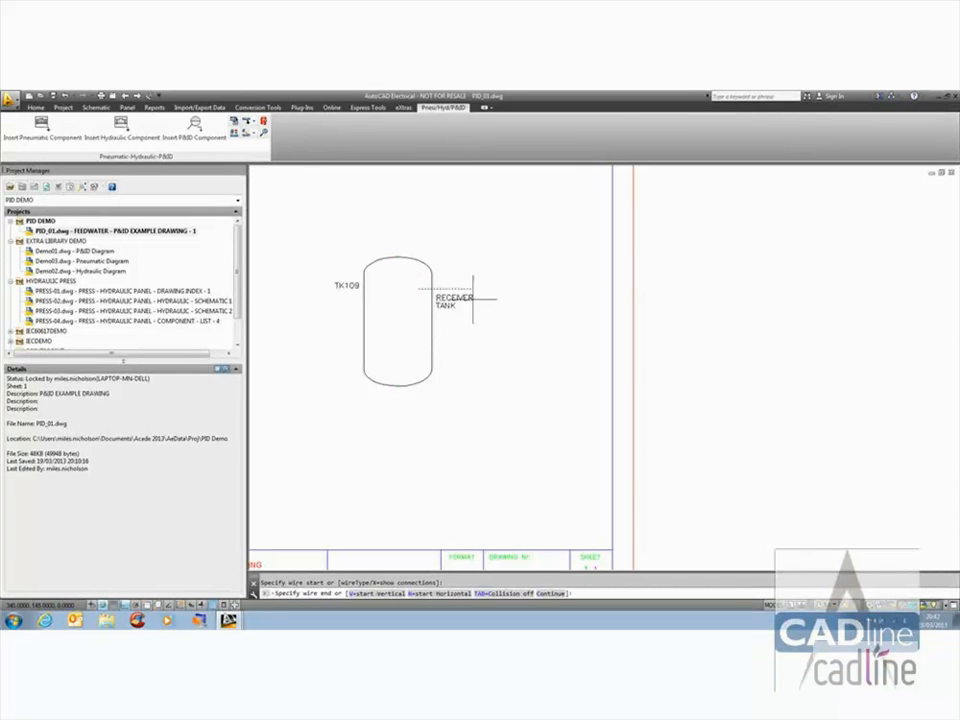
{"action": "left_click", "coordinate": [420, 352]}
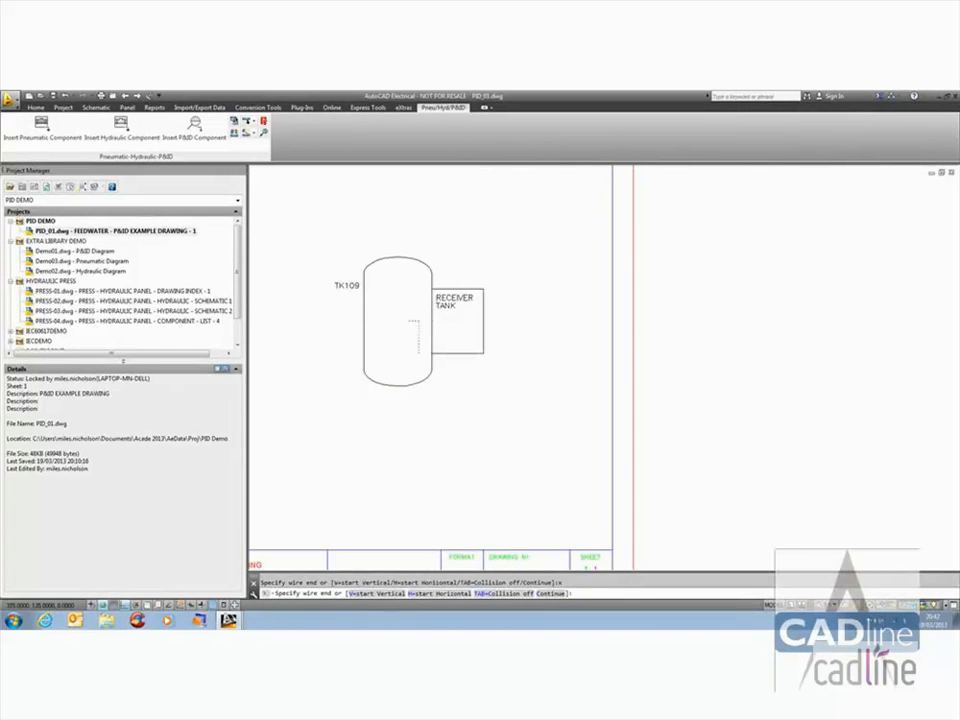
{"action": "scroll", "coordinate": [466, 356], "scroll_direction": "up", "scroll_amount": 4}
{"action": "middle_click_drag", "start_coordinate": [409, 276], "coordinate": [407, 306]}
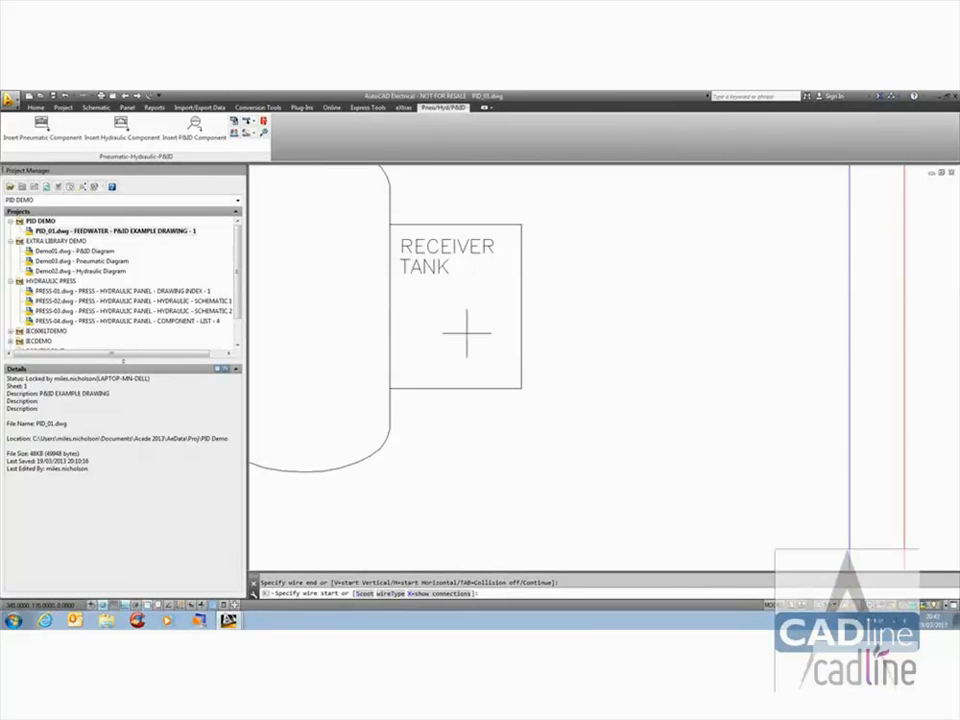
{"action": "left_click", "coordinate": [222, 146]}
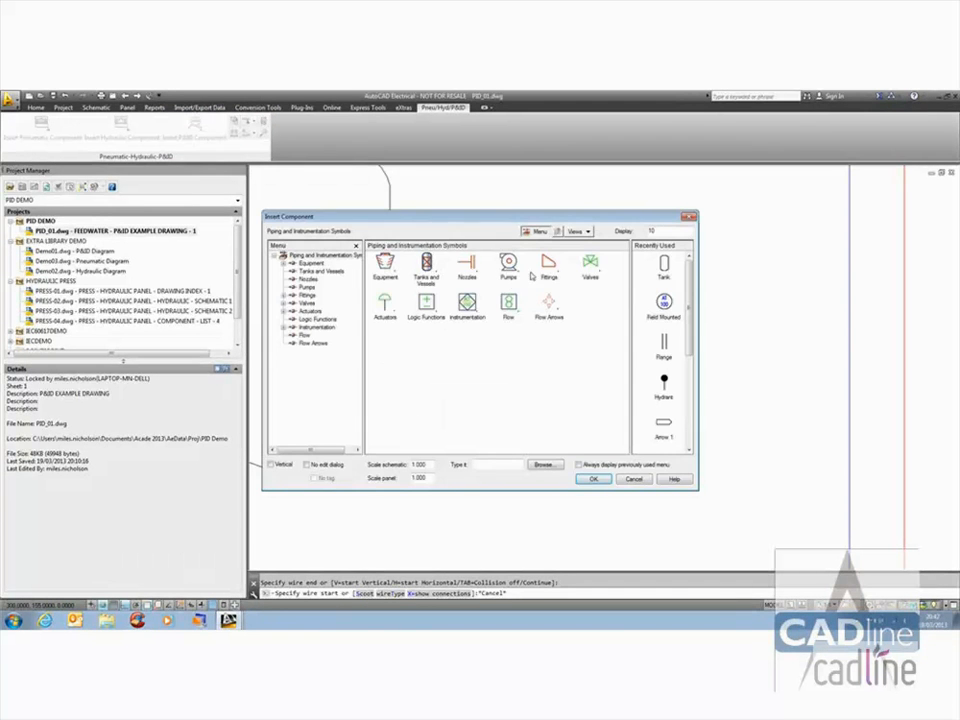
{"action": "left_click", "coordinate": [548, 266]}
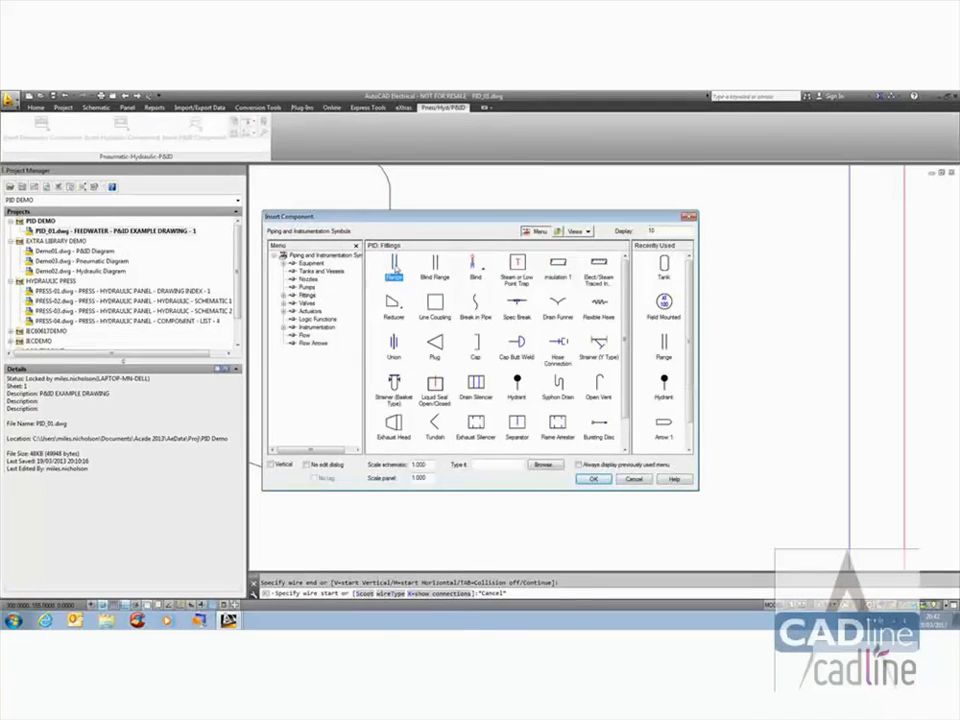
{"action": "left_click", "coordinate": [395, 268]}
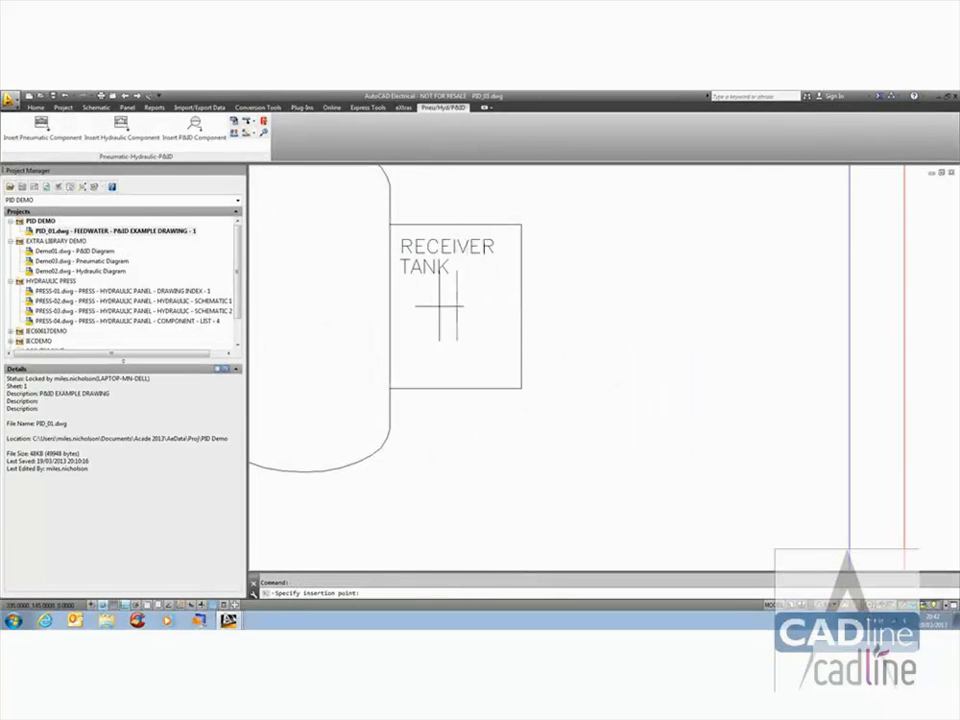
{"action": "key", "text": "Escape"}
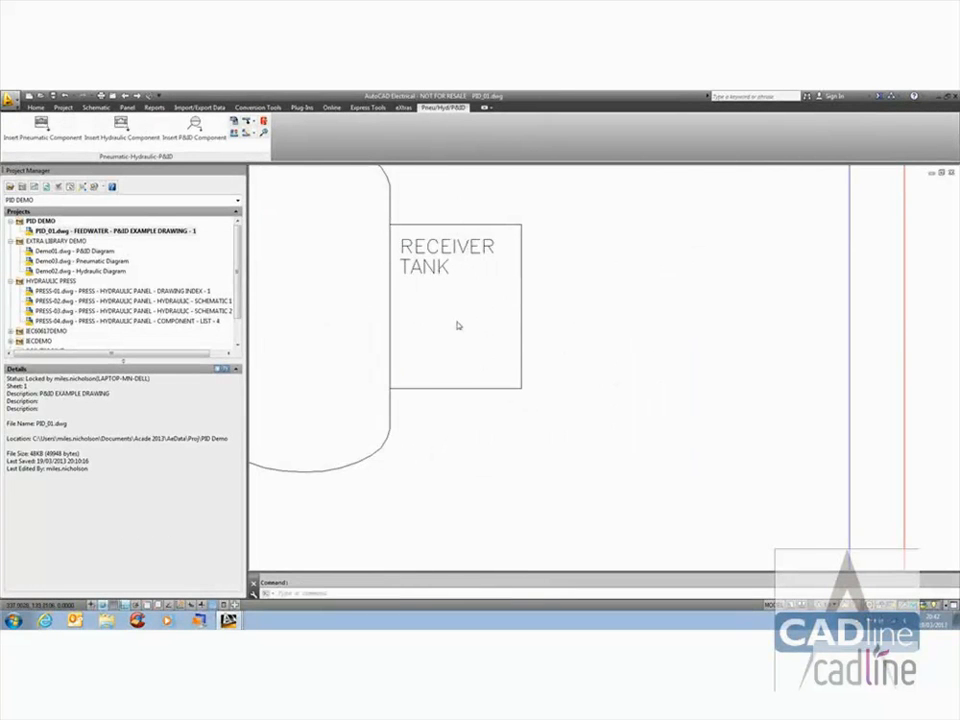
Step: Set the schematic scale to 0.5 and insert flanges on the upper and lower horizontal pipes of the loop, accepting their component data
{"action": "key", "text": "Return"}
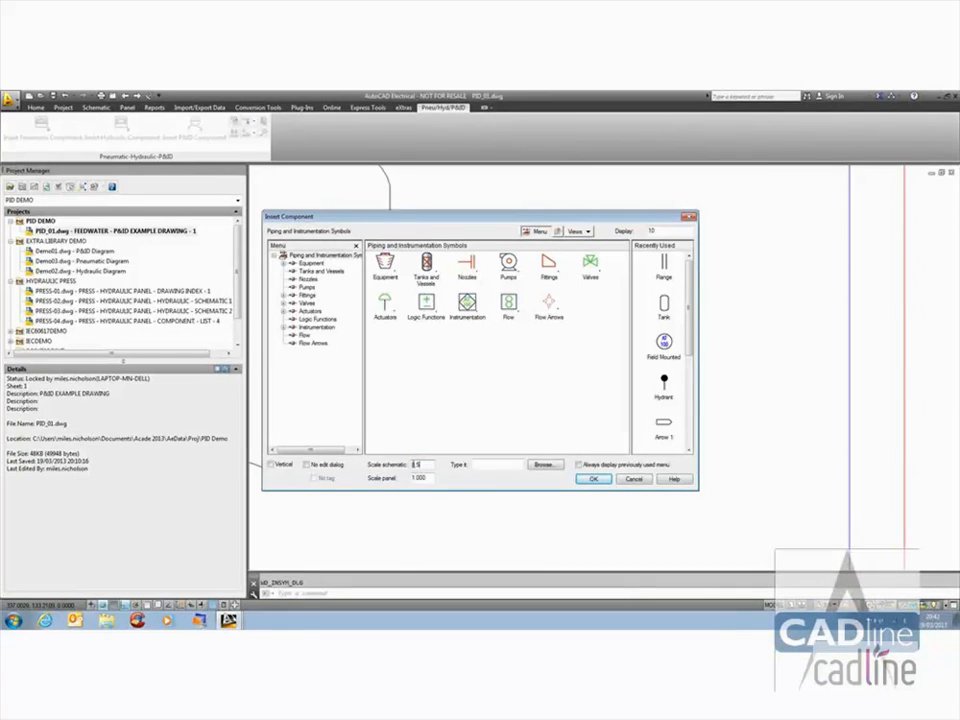
{"action": "left_click", "coordinate": [591, 480]}
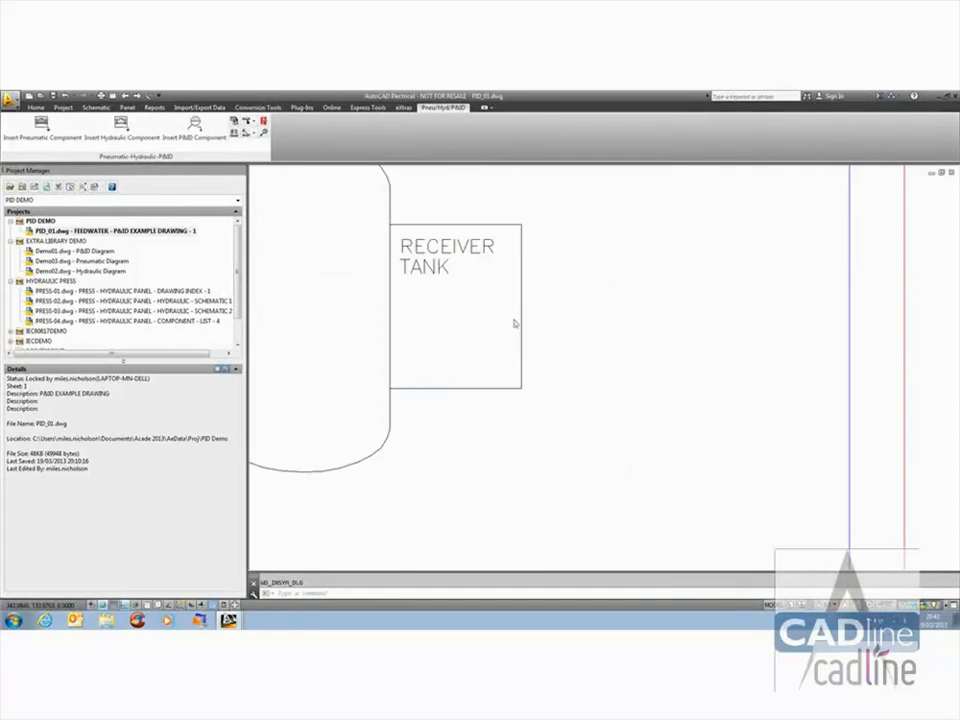
{"action": "key", "text": "Return"}
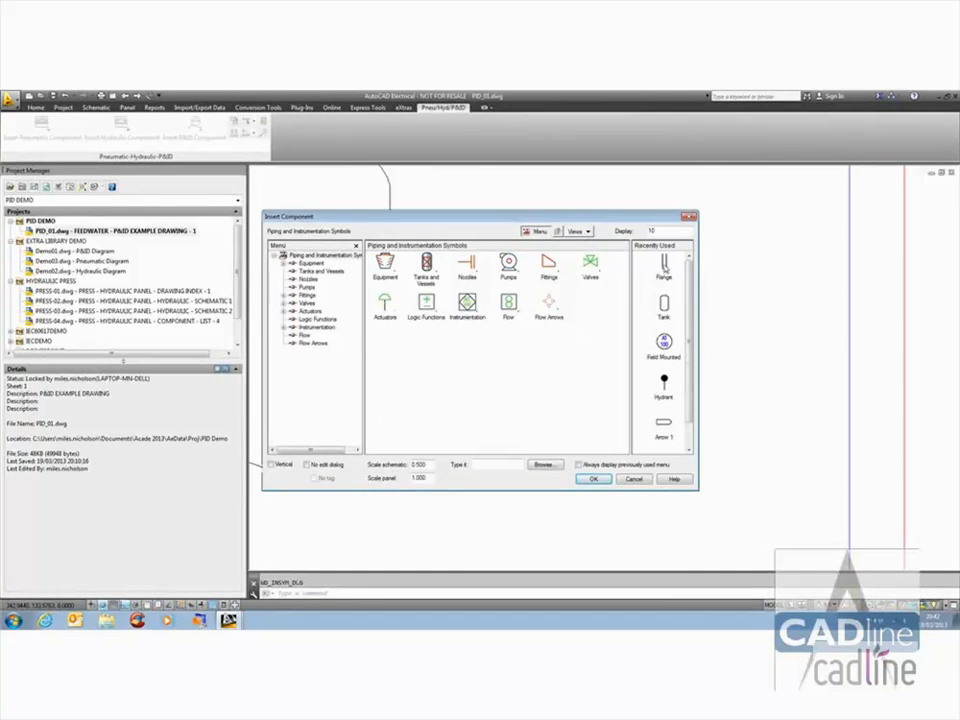
{"action": "left_click", "coordinate": [663, 265]}
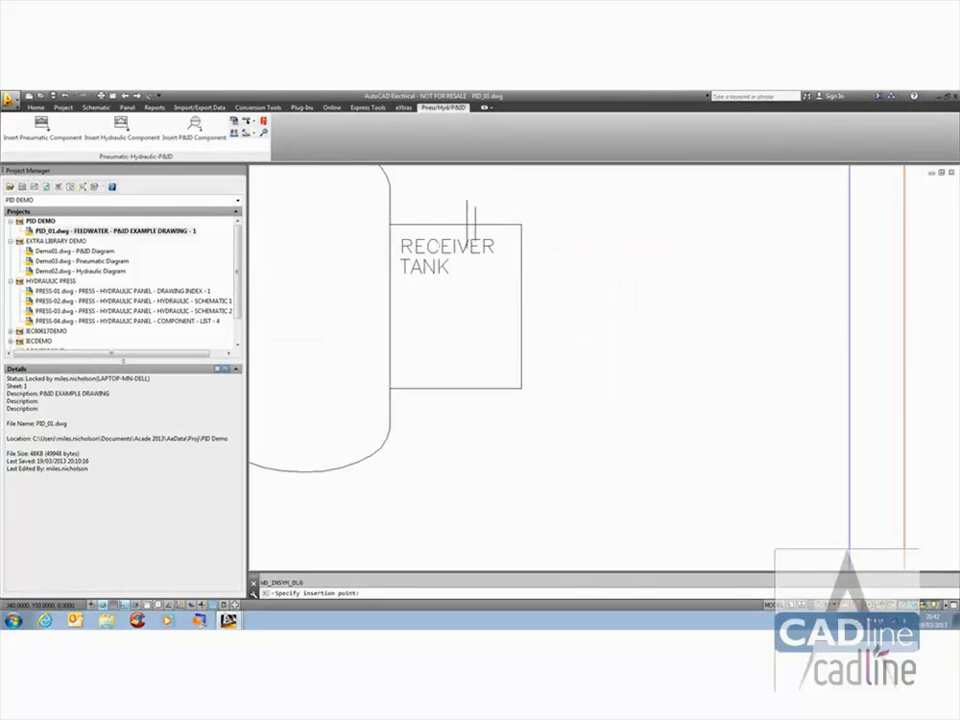
{"action": "left_click", "coordinate": [470, 222]}
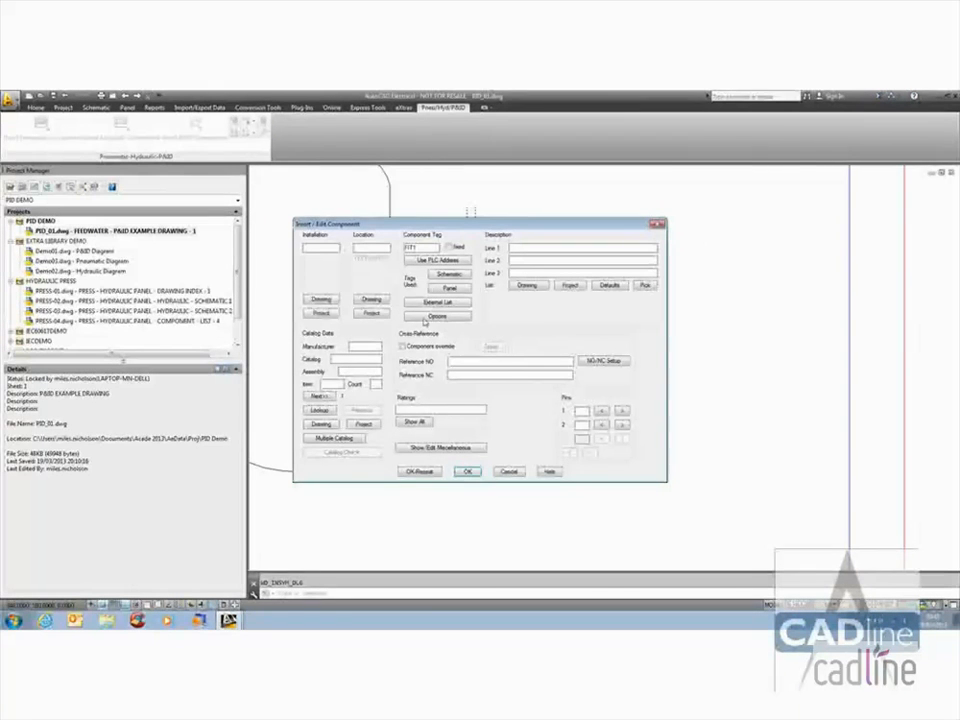
{"action": "left_click", "coordinate": [467, 471]}
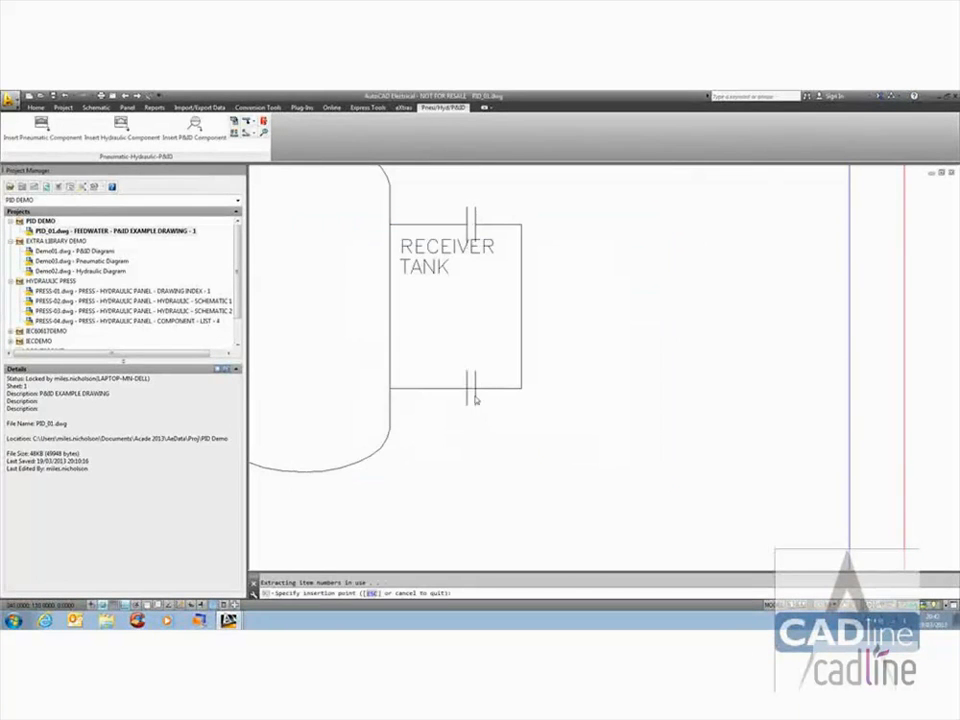
{"action": "left_click", "coordinate": [476, 399]}
{"action": "left_click", "coordinate": [467, 472]}
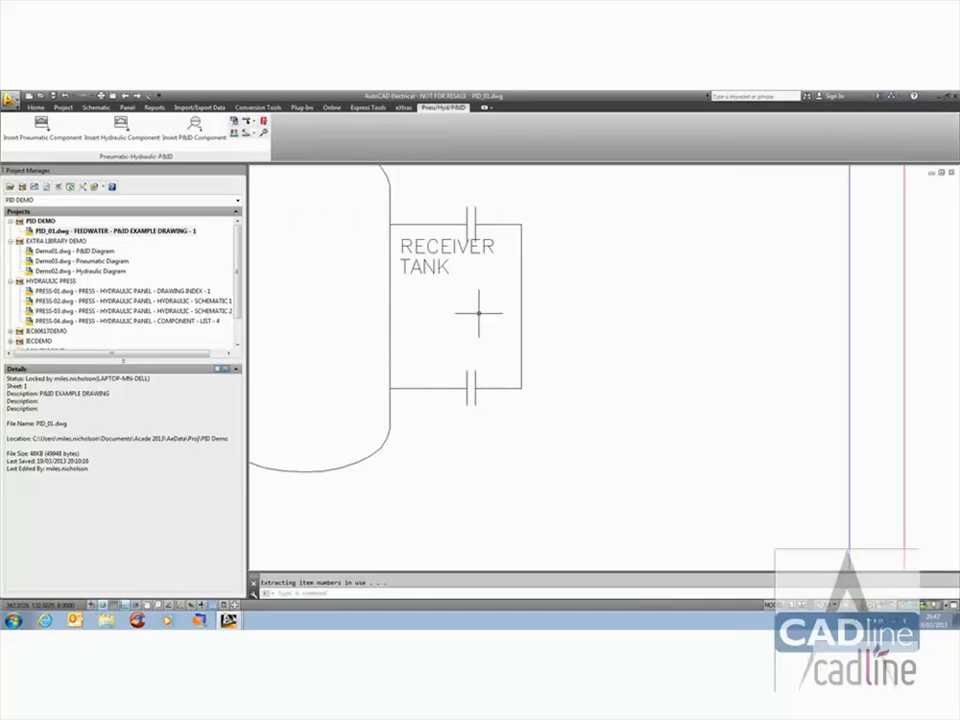
Step: Insert a Field Mounted instrument on the loop's vertical pipe and tag it LG1015
{"action": "key", "text": "Return"}
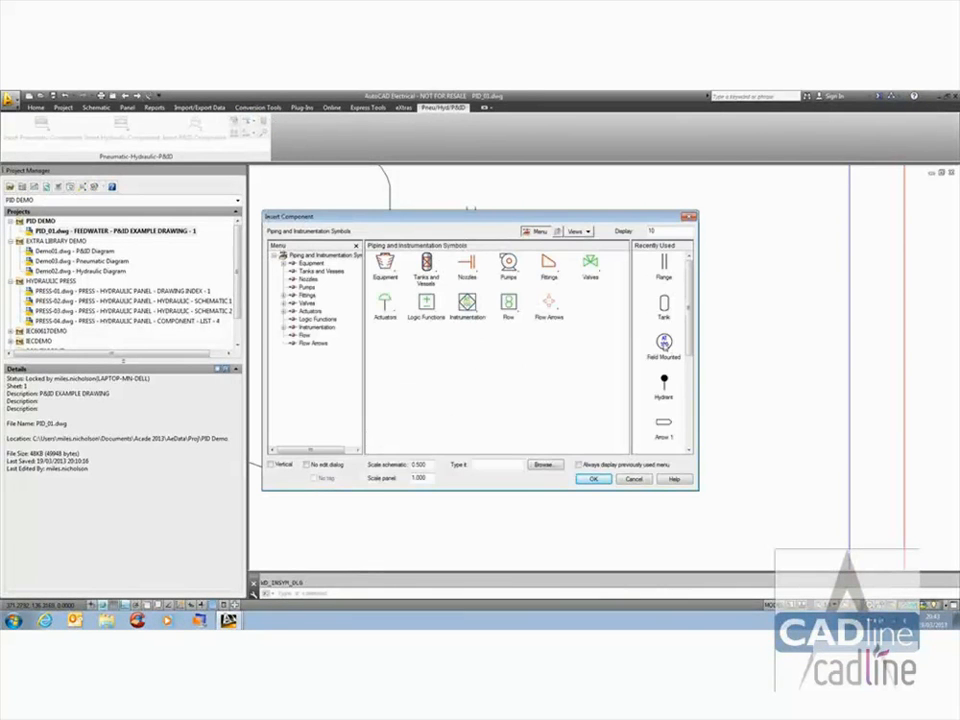
{"action": "left_click", "coordinate": [508, 264]}
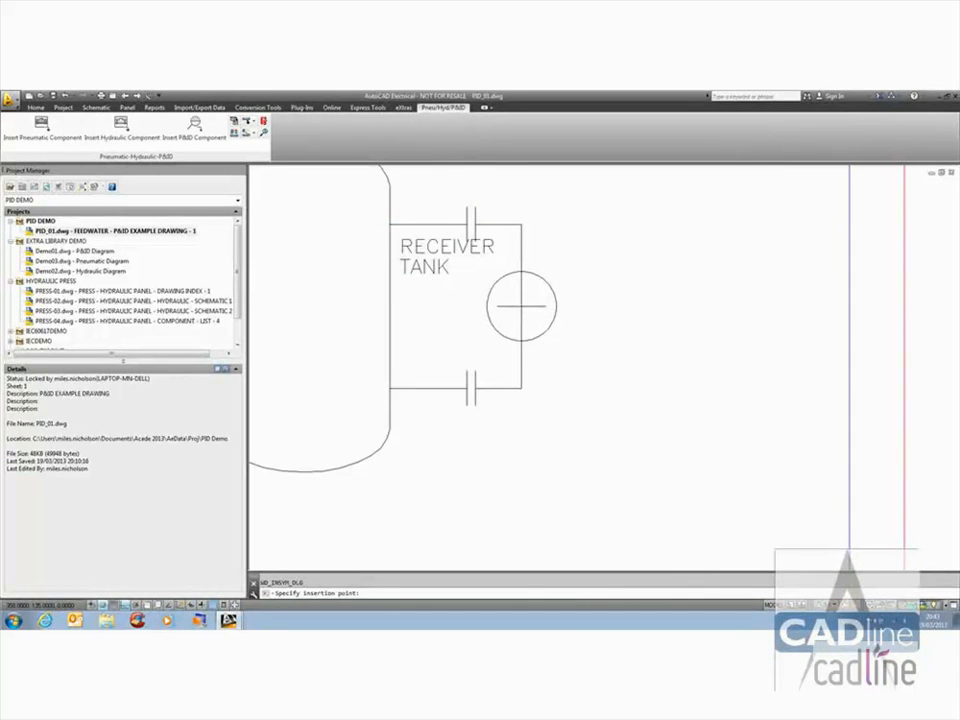
{"action": "left_click", "coordinate": [516, 316]}
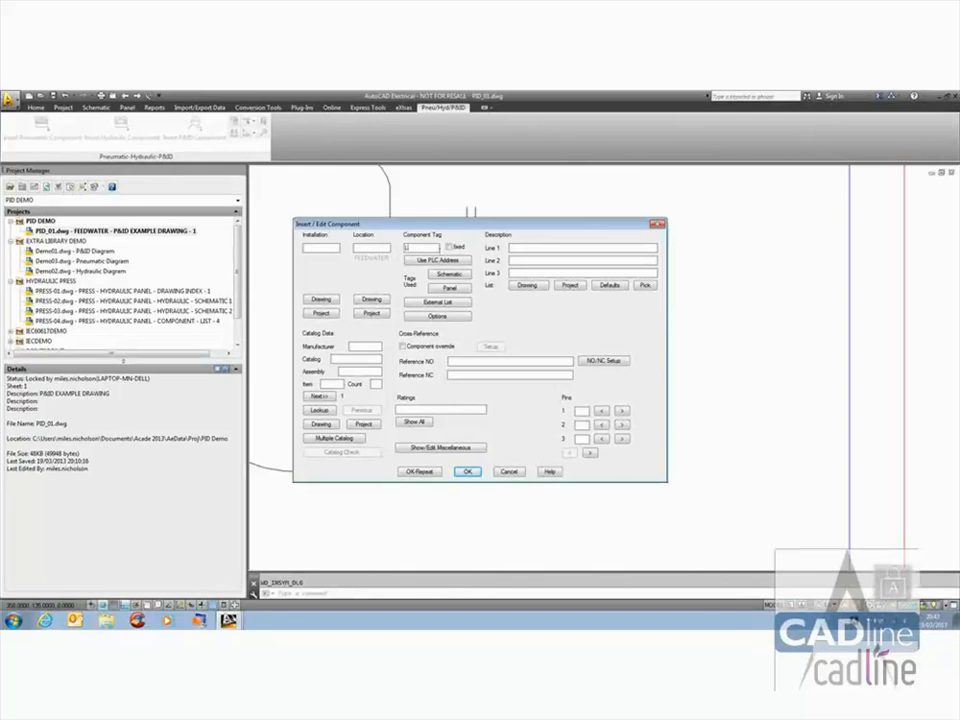
{"action": "type", "text": "LG1015"}
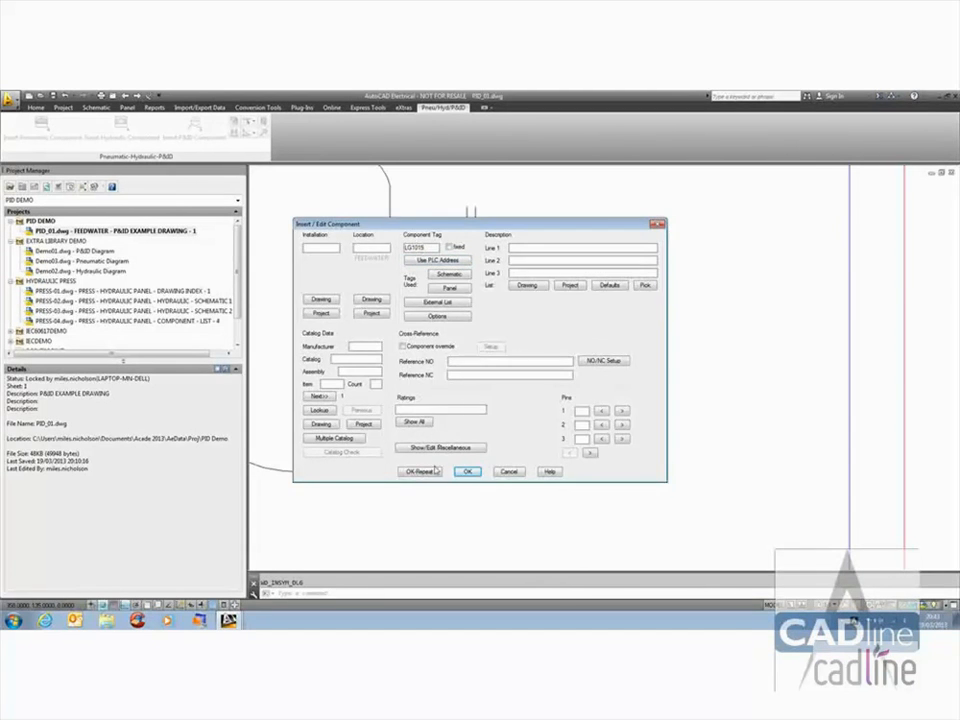
{"action": "left_click", "coordinate": [467, 471]}
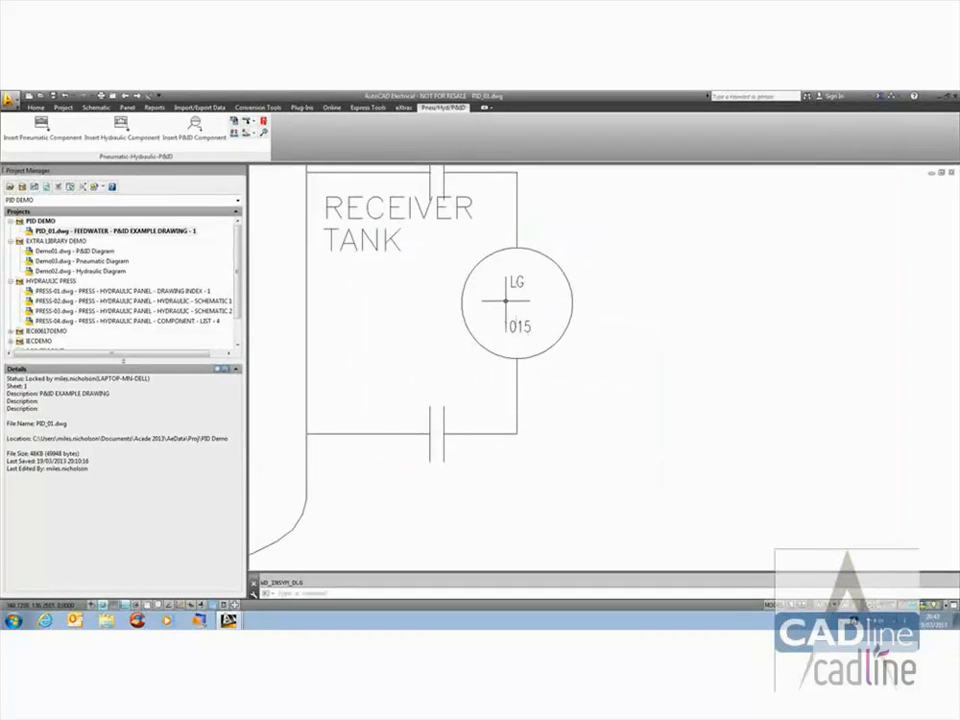
{"action": "scroll", "coordinate": [505, 300], "scroll_direction": "down", "scroll_amount": 6}
{"action": "scroll", "coordinate": [497, 330], "scroll_direction": "up", "scroll_amount": 2}
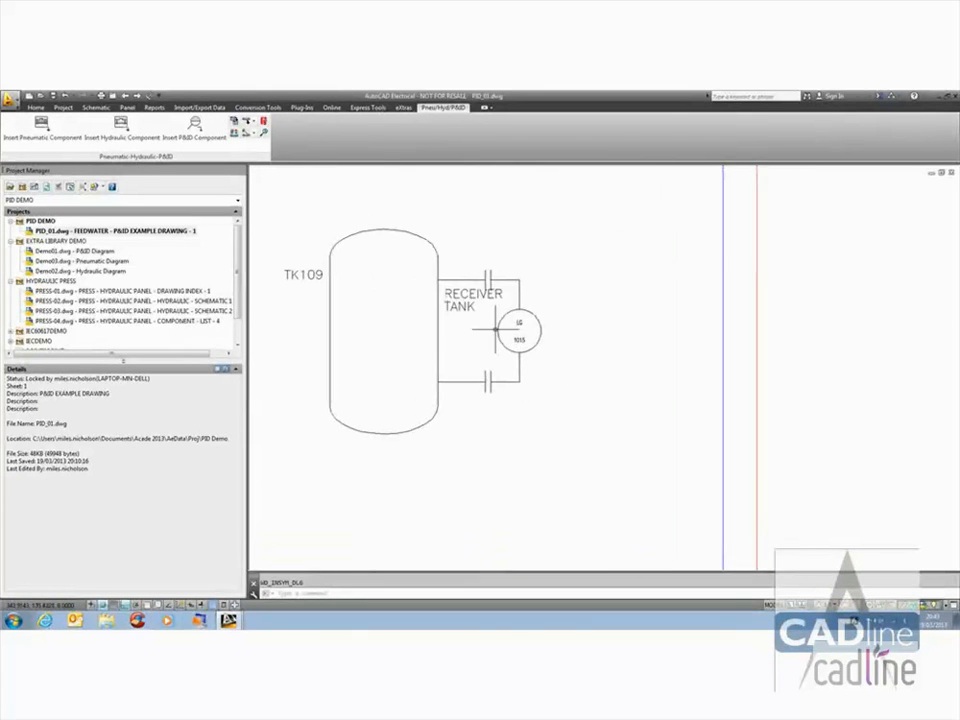
Step: Review the wire types available for the loop's upper pipe and leave the type unchanged
{"action": "right_click", "coordinate": [464, 280]}
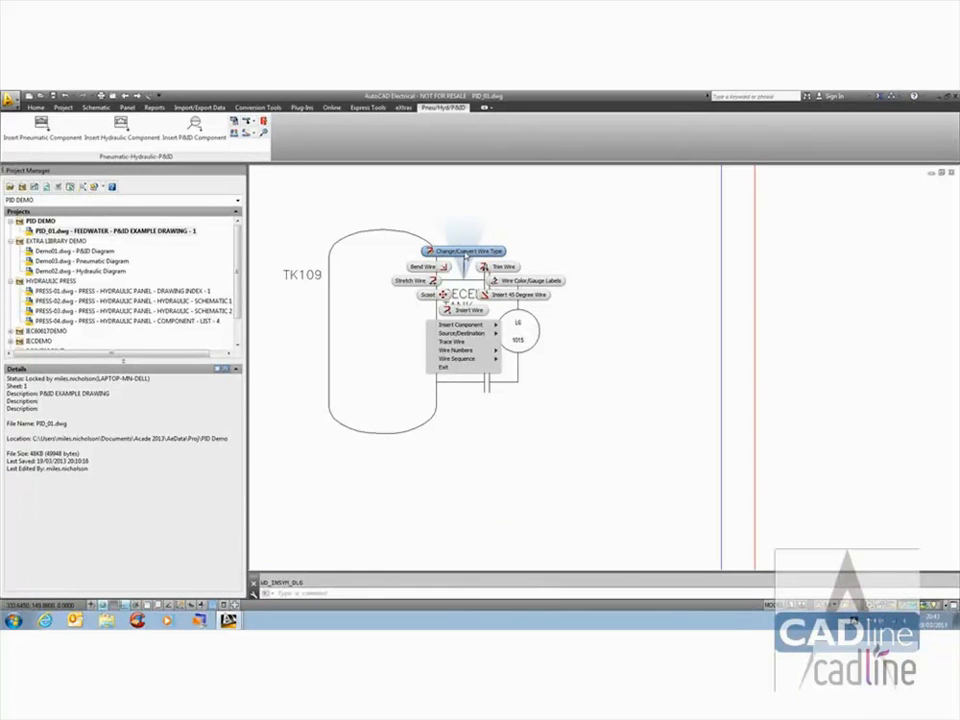
{"action": "left_click", "coordinate": [464, 251]}
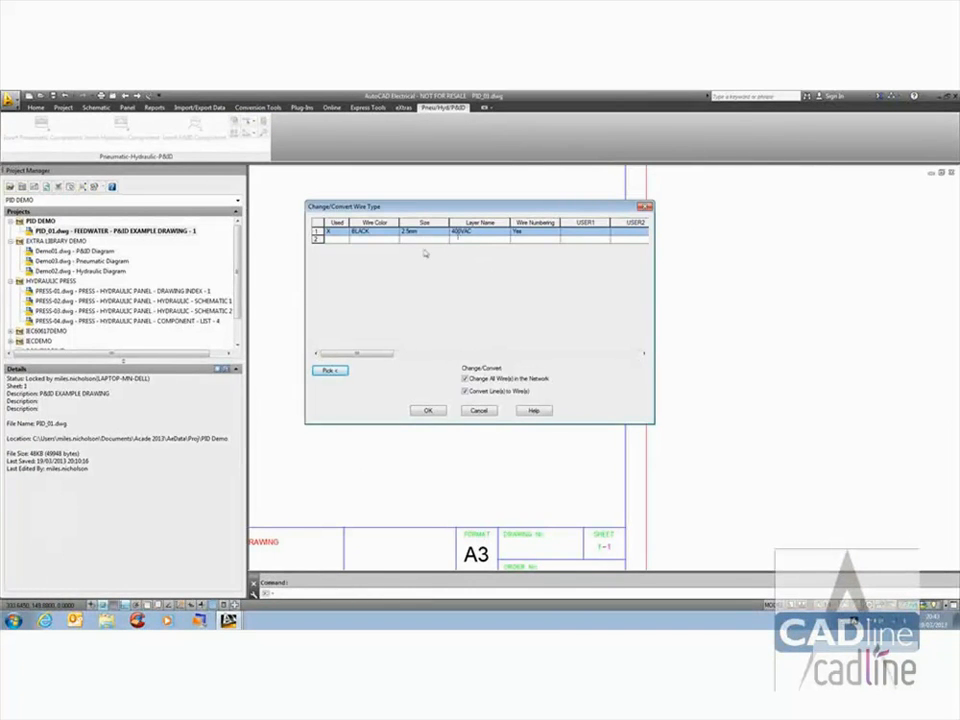
{"action": "left_click", "coordinate": [466, 410]}
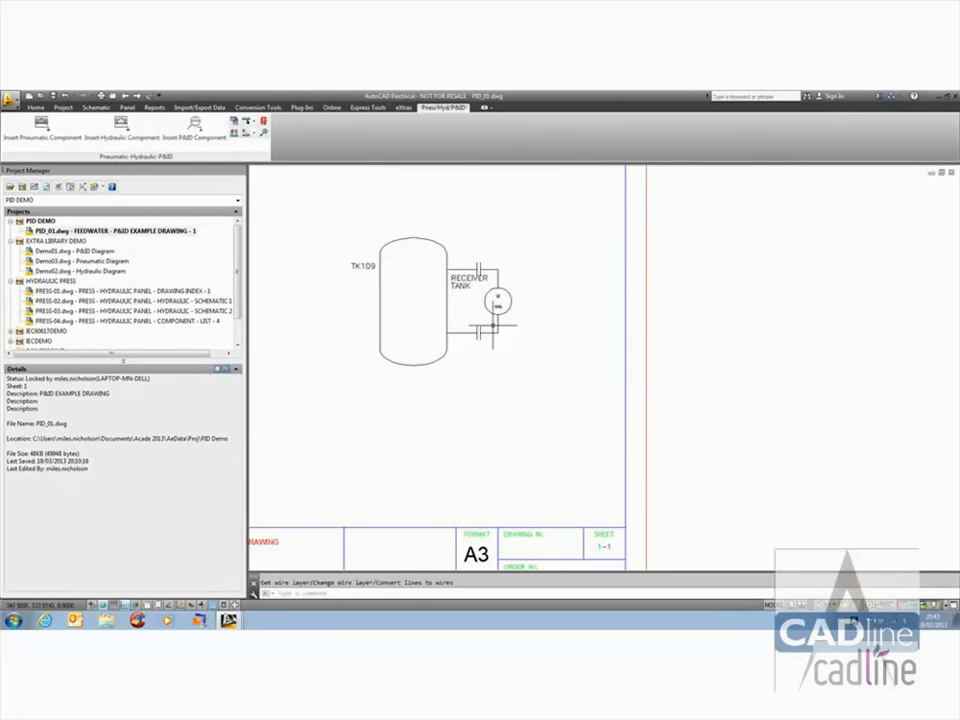
{"action": "scroll", "coordinate": [450, 230], "scroll_direction": "down", "scroll_amount": 2}
{"action": "scroll", "coordinate": [447, 279], "scroll_direction": "up", "scroll_amount": 3}
{"action": "scroll", "coordinate": [425, 275], "scroll_direction": "down", "scroll_amount": 3}
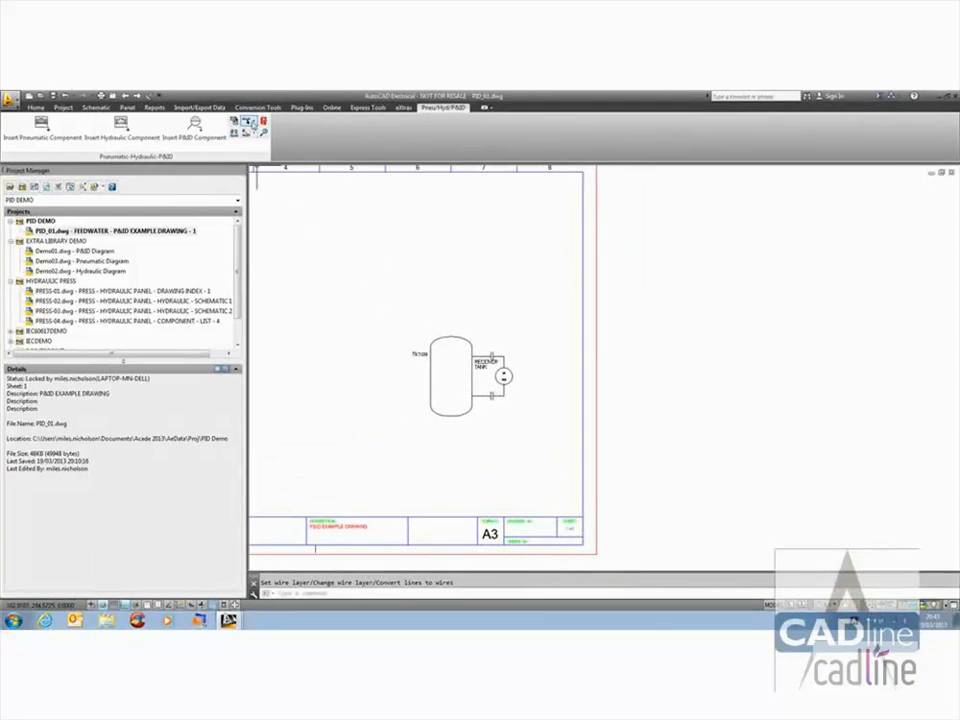
{"action": "left_click", "coordinate": [249, 120]}
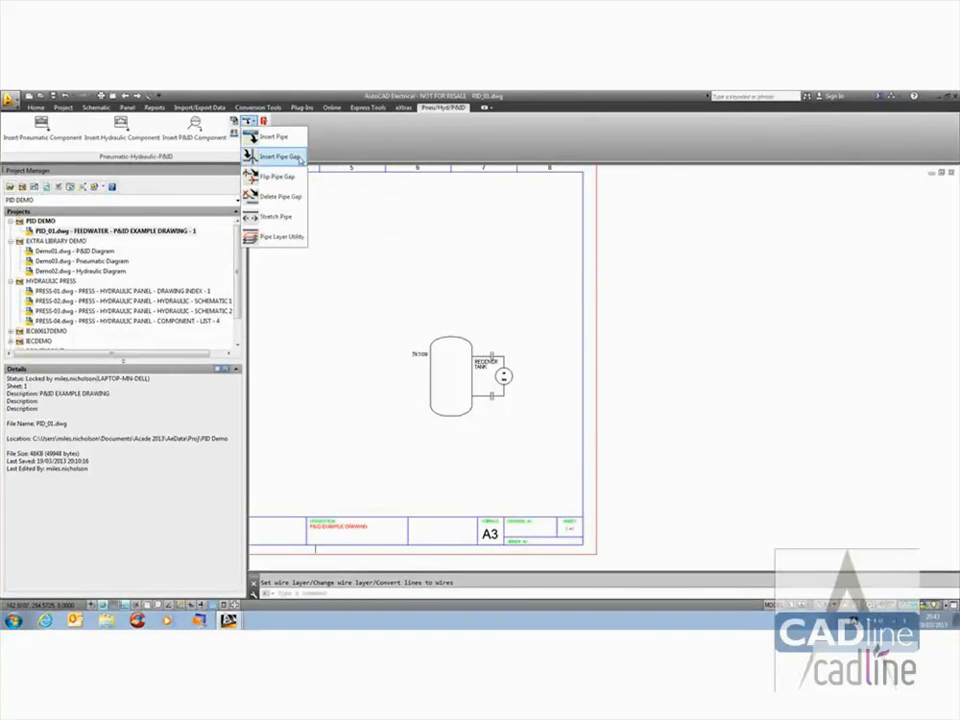
{"action": "left_click", "coordinate": [362, 262]}
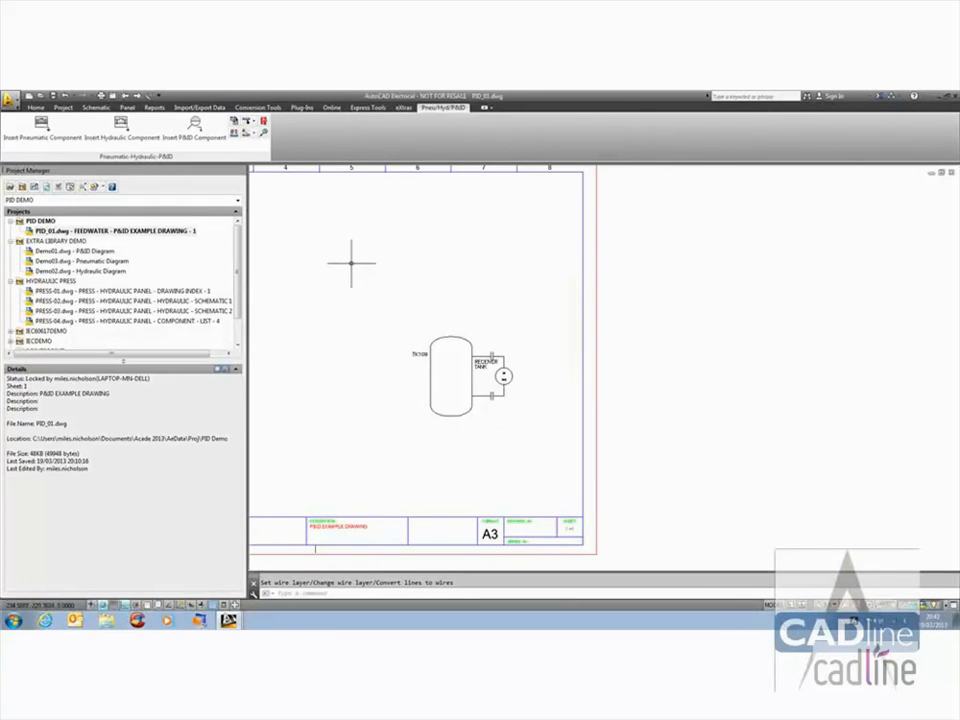
{"action": "left_click", "coordinate": [255, 135]}
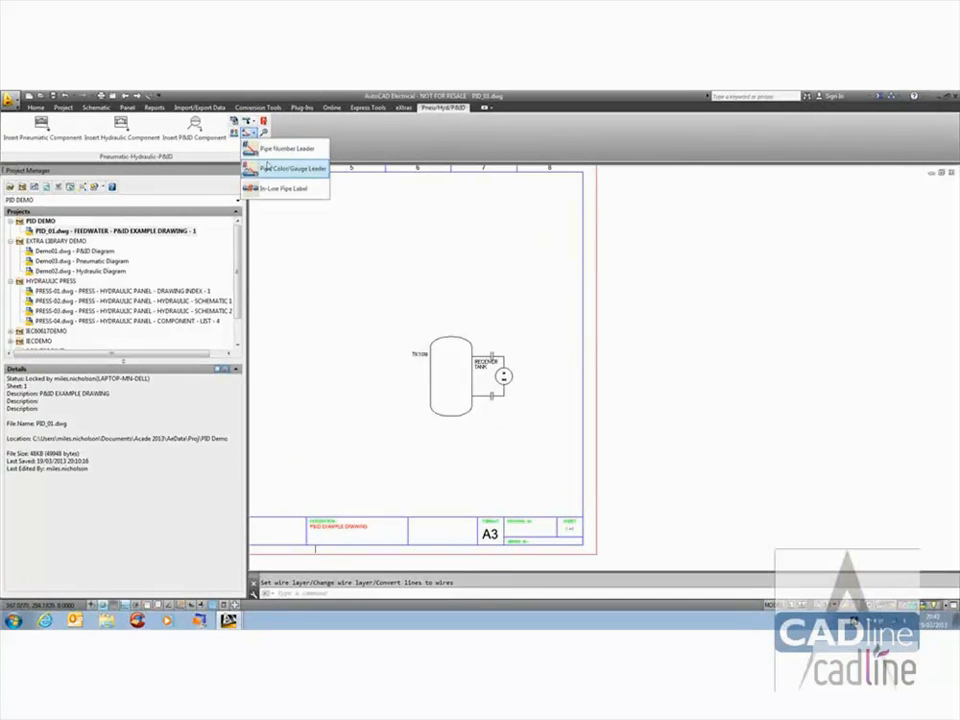
{"action": "left_click", "coordinate": [300, 261]}
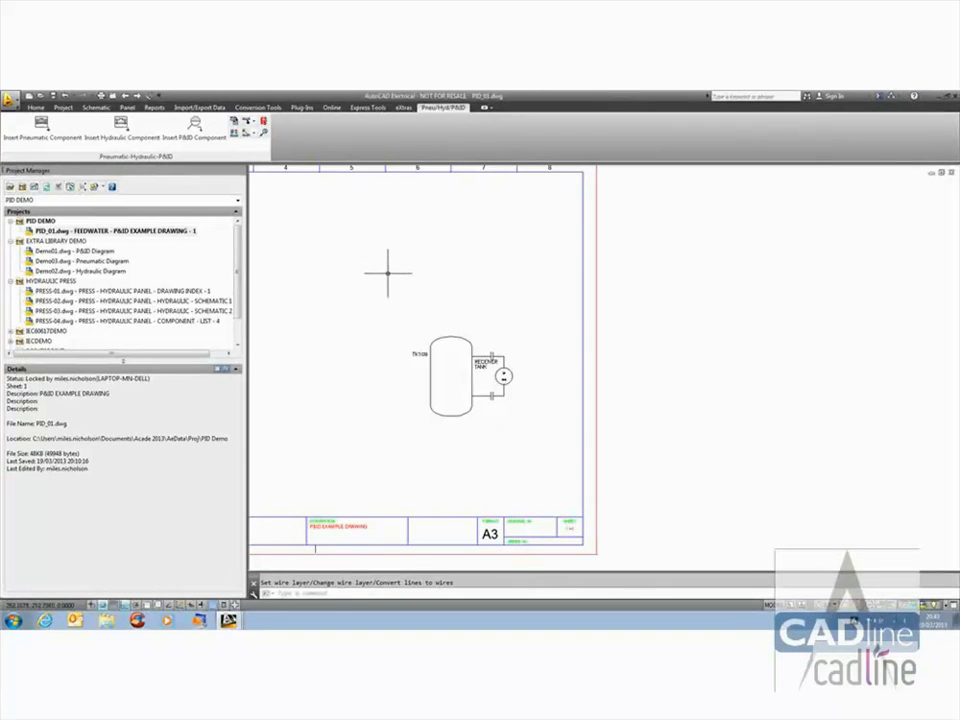
Step: Draw a pipe from the top of tank TK109 upward, across to the left, down below the tank's level, and left to an open end
{"action": "right_click", "coordinate": [448, 337]}
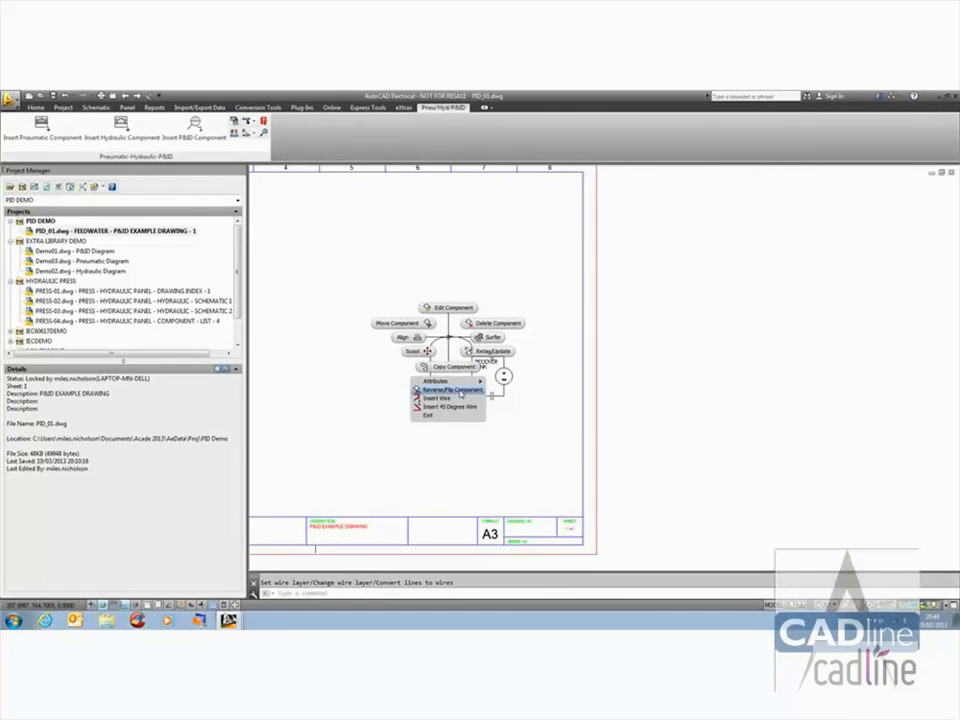
{"action": "left_click", "coordinate": [473, 397]}
{"action": "left_click", "coordinate": [450, 337]}
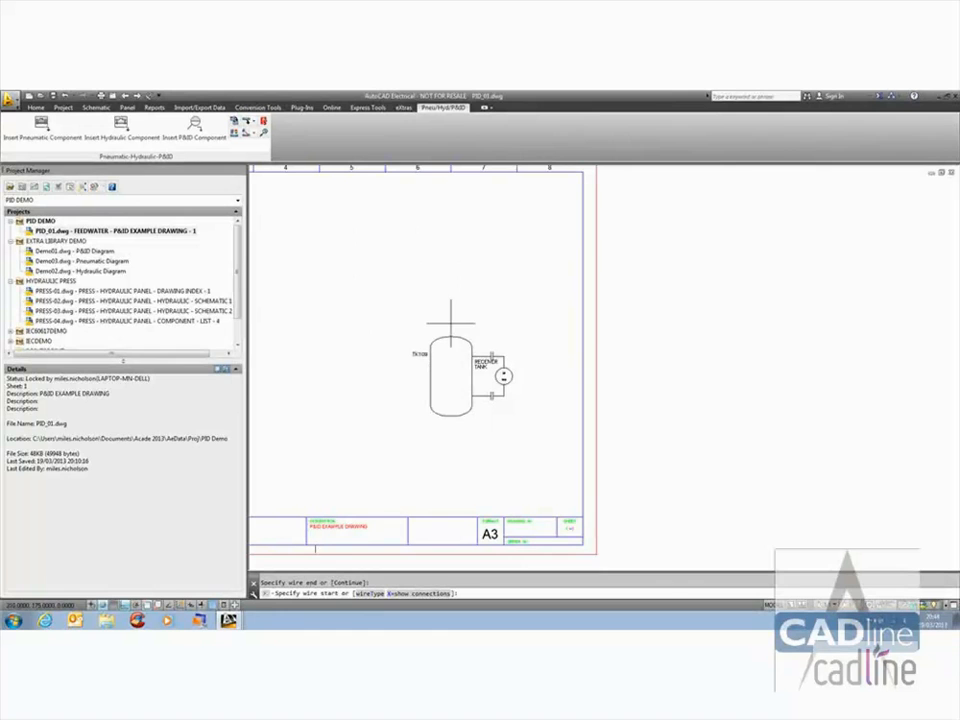
{"action": "left_click", "coordinate": [451, 349]}
{"action": "left_click", "coordinate": [451, 349]}
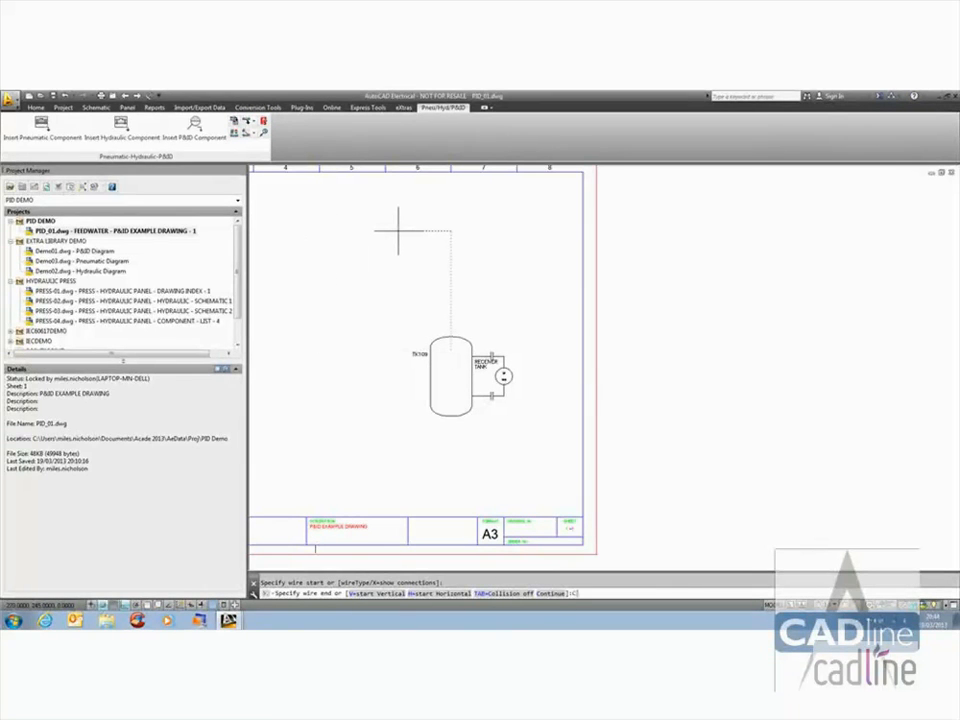
{"action": "middle_click_drag", "start_coordinate": [317, 223], "coordinate": [445, 231]}
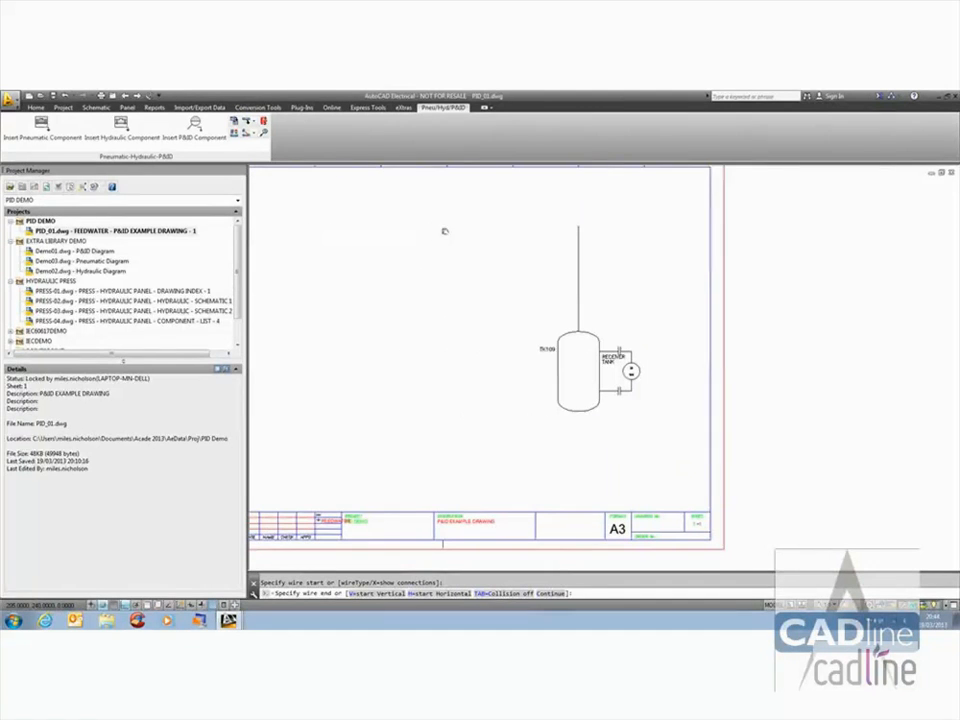
{"action": "left_click", "coordinate": [407, 418]}
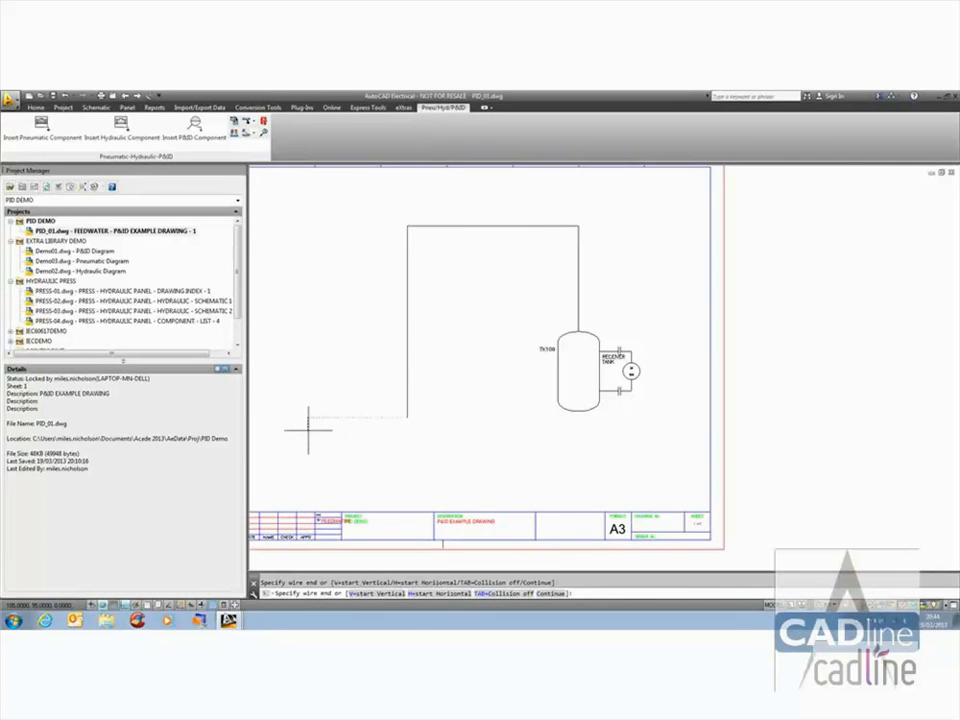
{"action": "mouse_move", "coordinate": [315, 429]}
{"action": "middle_mouse_down"}
{"action": "mouse_move", "coordinate": [354, 422]}
{"action": "mouse_move", "coordinate": [355, 406]}
{"action": "middle_mouse_up"}
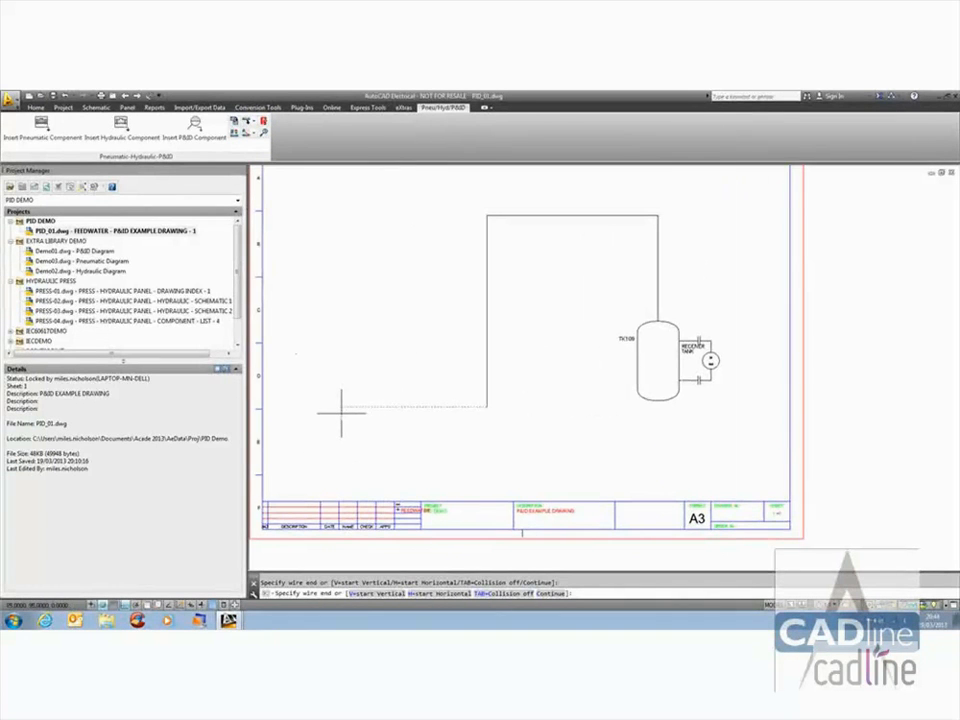
{"action": "left_click", "coordinate": [401, 407]}
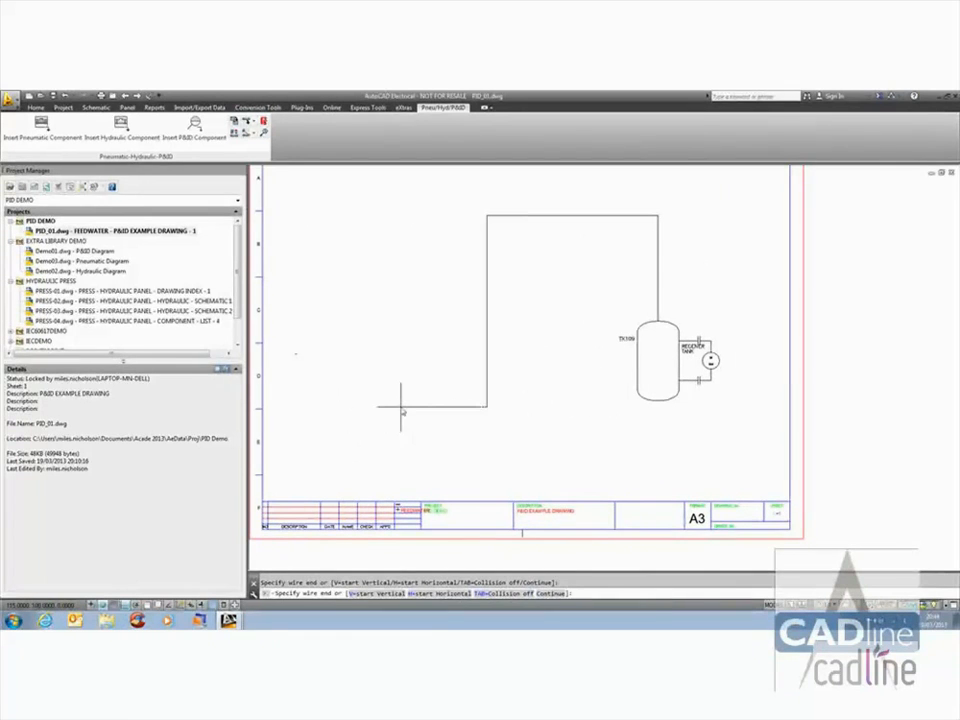
{"action": "right_click", "coordinate": [424, 365]}
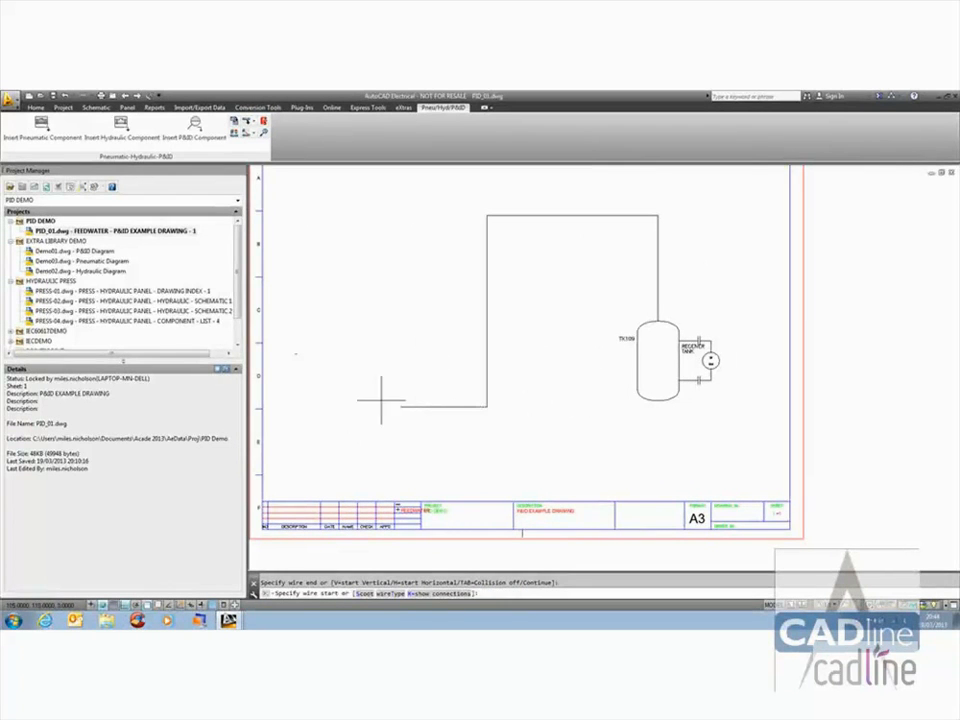
{"action": "right_click", "coordinate": [388, 394]}
Step: Insert Centrifugal Pump 2 at the pipe's open end, tagged P2009 and described as PUMP
{"action": "left_click", "coordinate": [196, 127]}
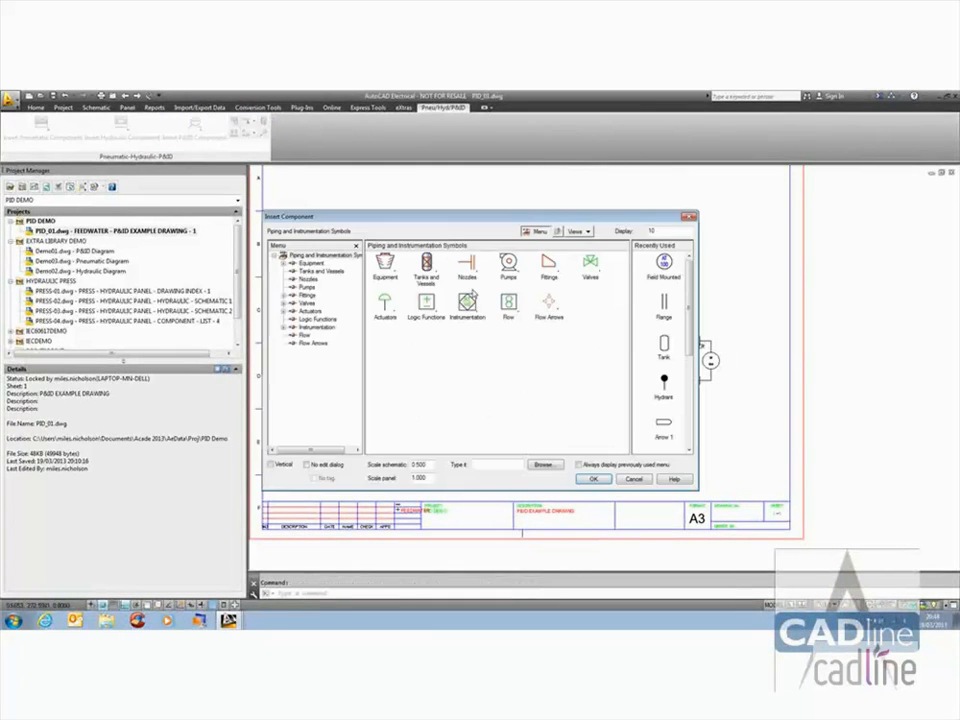
{"action": "left_click", "coordinate": [508, 263]}
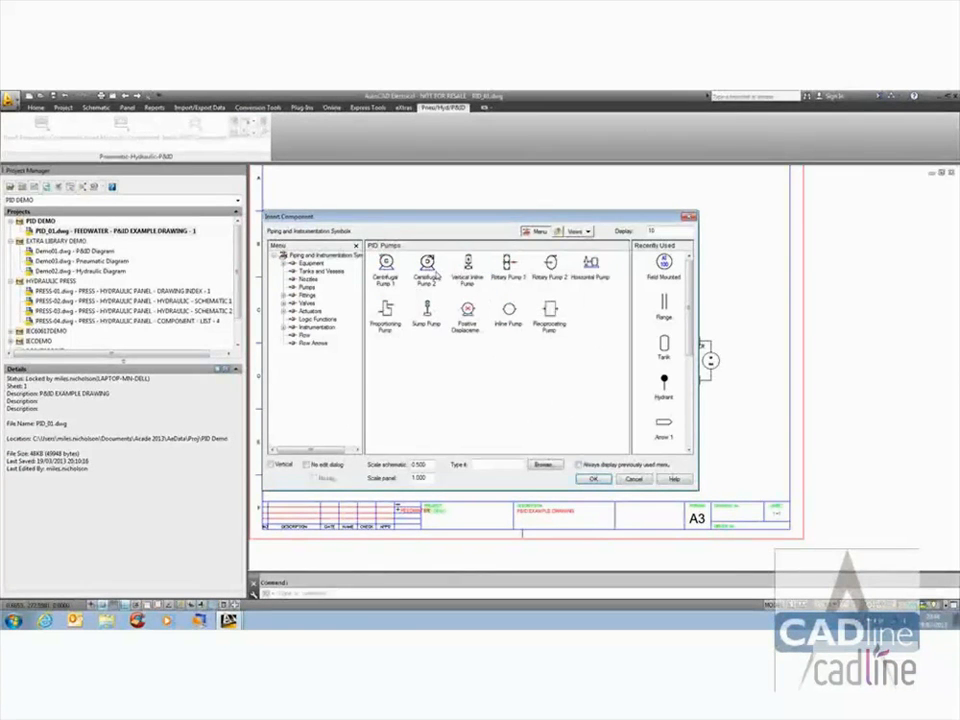
{"action": "left_click", "coordinate": [427, 266]}
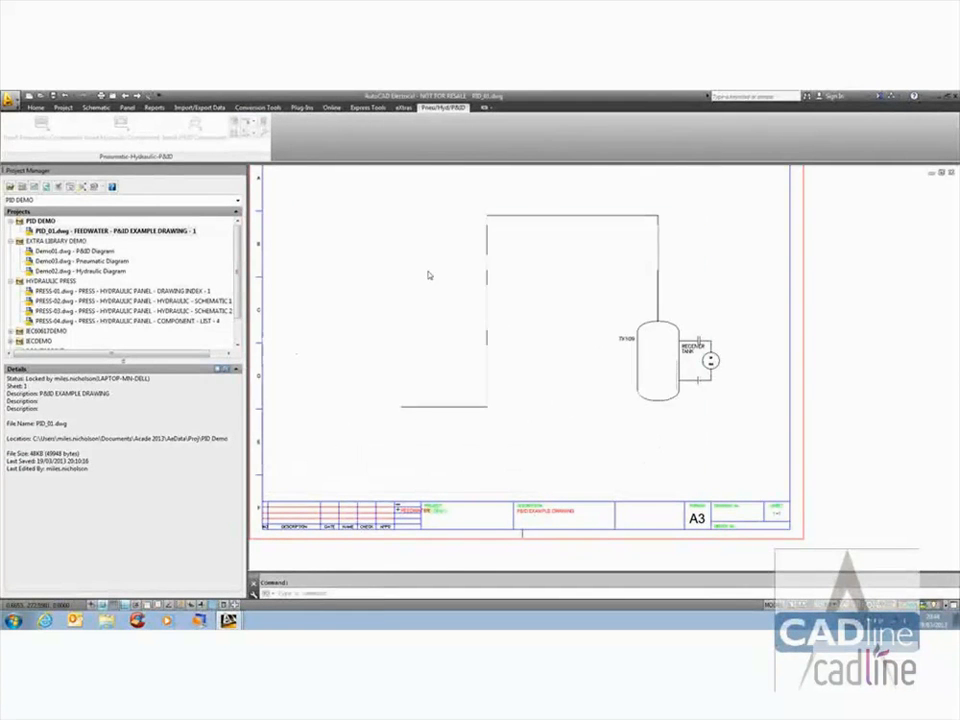
{"action": "left_click", "coordinate": [401, 413]}
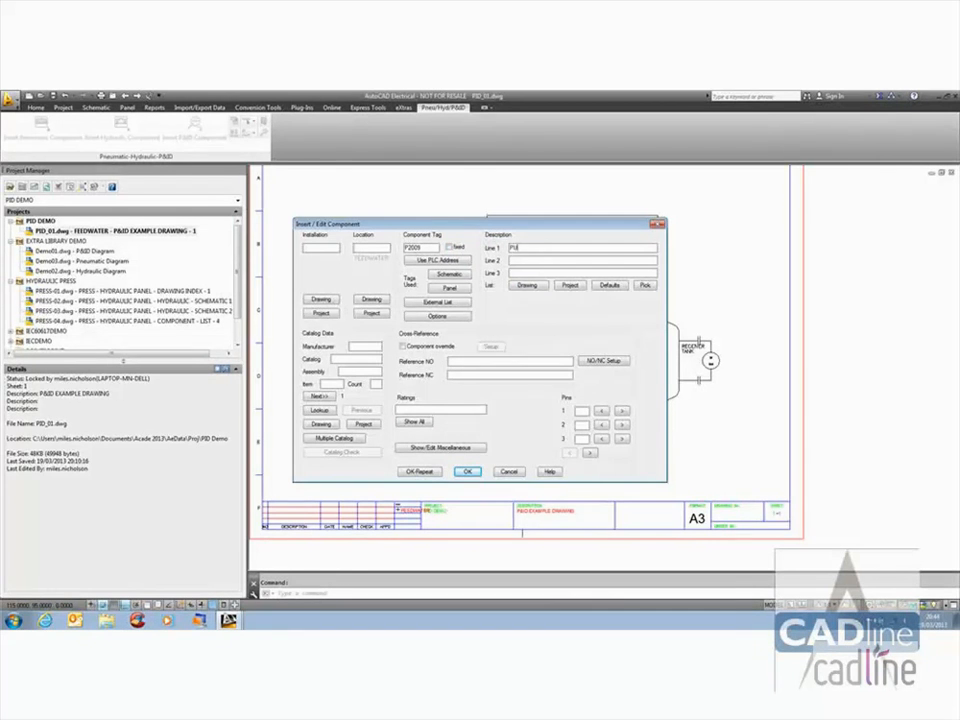
{"action": "left_click", "coordinate": [470, 473]}
{"action": "scroll", "coordinate": [420, 405], "scroll_direction": "up", "scroll_amount": 5}
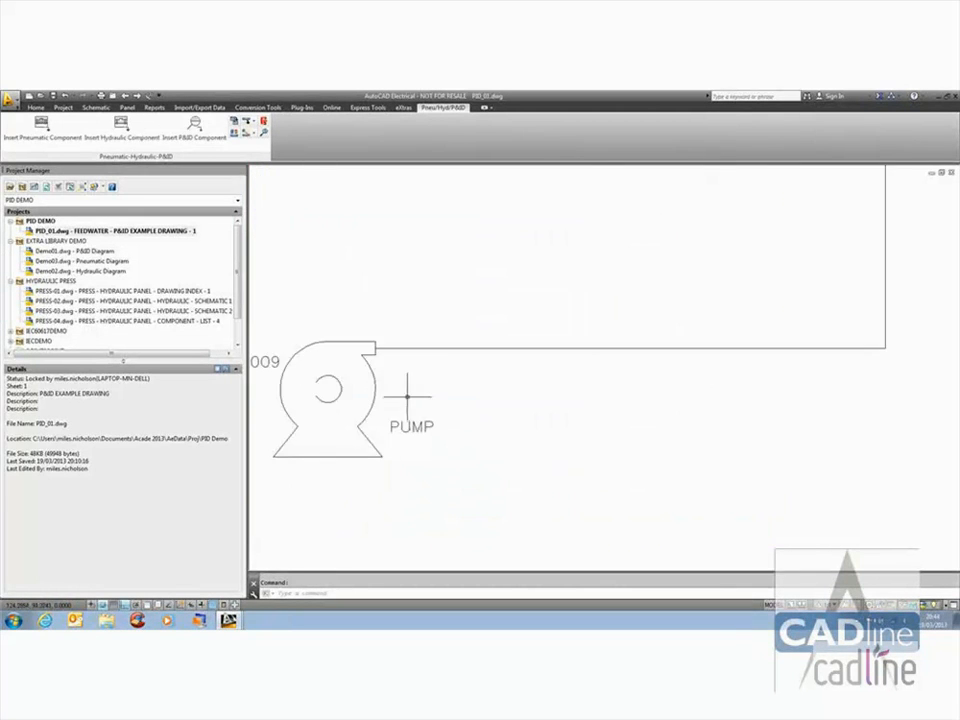
{"action": "middle_click_drag", "start_coordinate": [407, 397], "coordinate": [525, 392]}
{"action": "scroll", "coordinate": [519, 397], "scroll_direction": "down", "scroll_amount": 3}
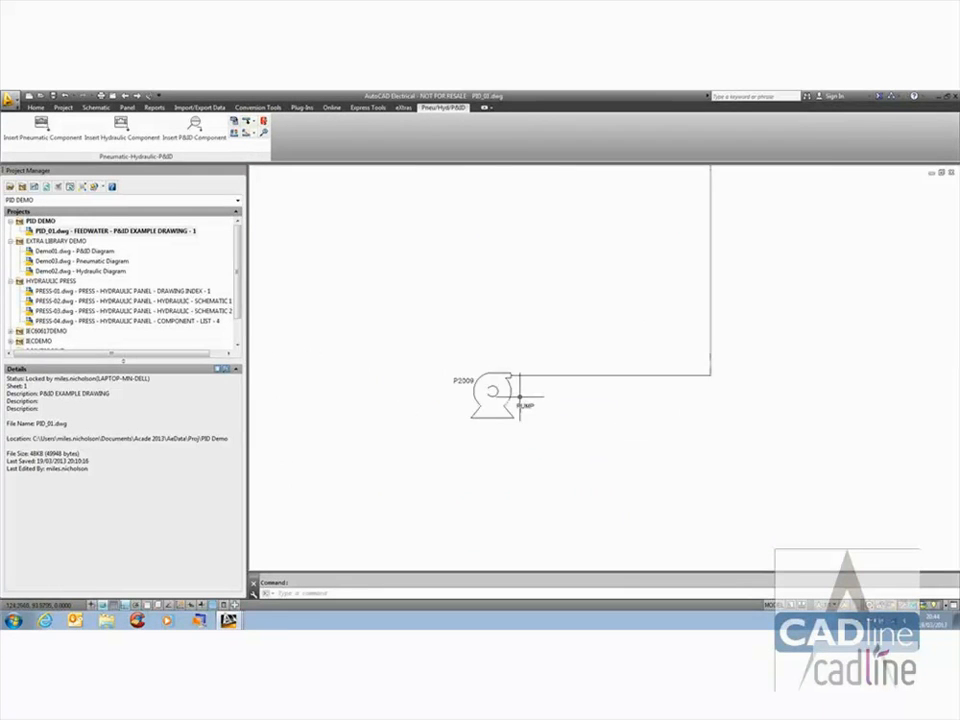
Step: Draw a horizontal pipe from the centre of pump P2009 to the left, ending open
{"action": "scroll", "coordinate": [519, 397], "scroll_direction": "up", "scroll_amount": 2}
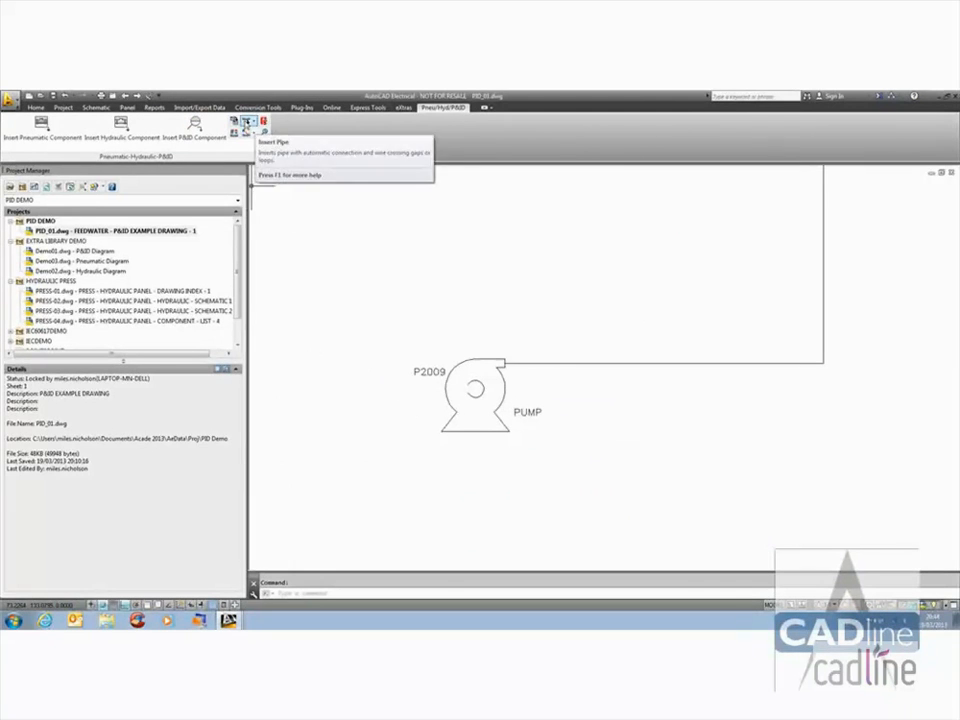
{"action": "left_click", "coordinate": [249, 122]}
{"action": "left_click", "coordinate": [273, 136]}
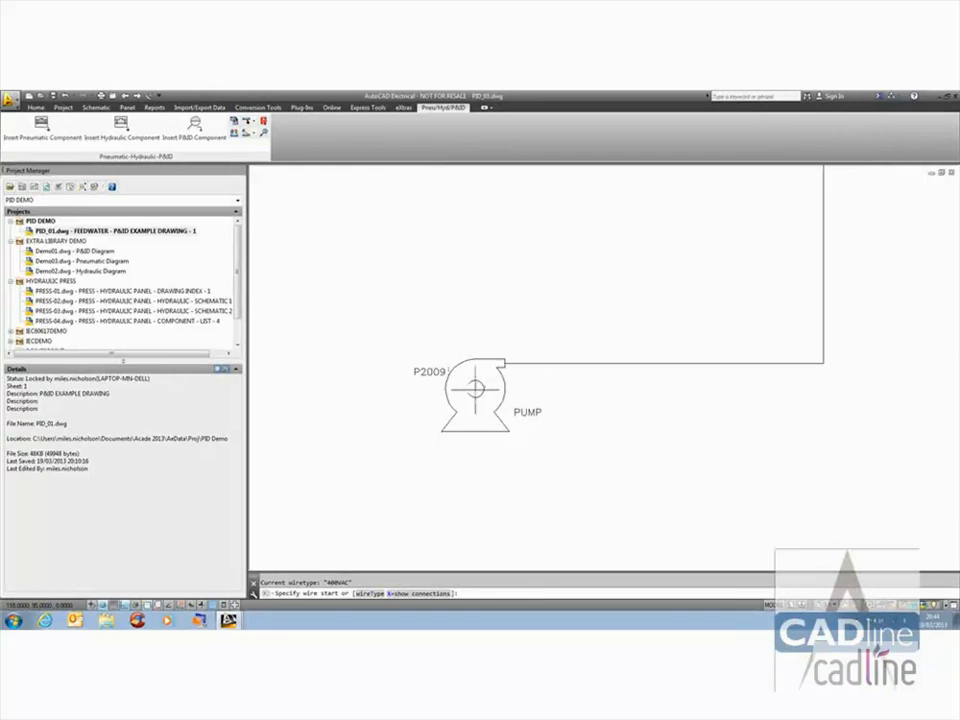
{"action": "left_click", "coordinate": [500, 389]}
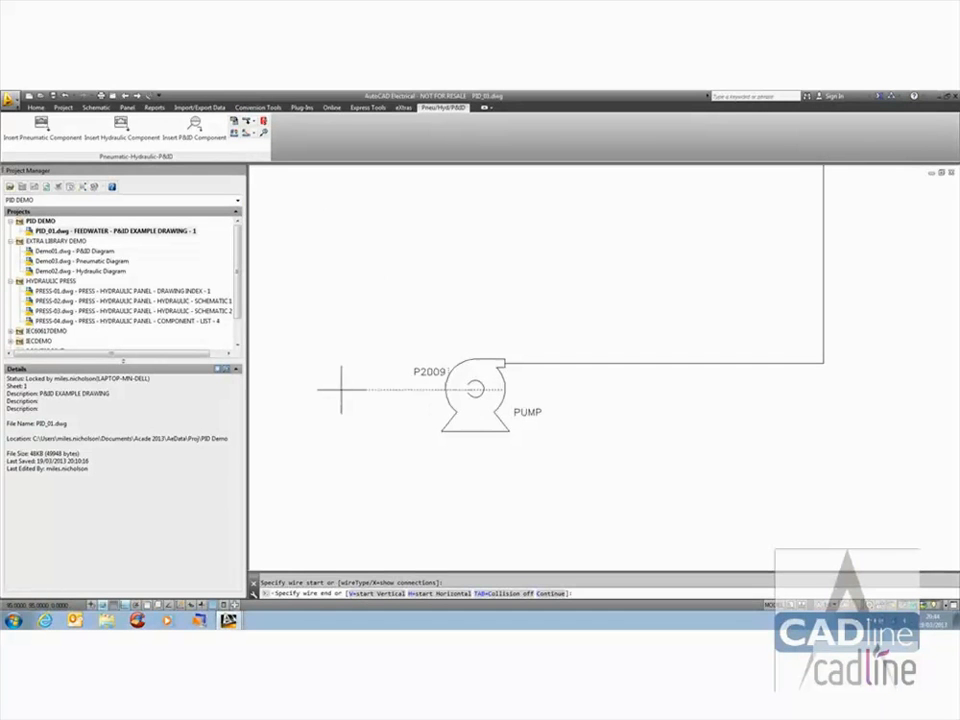
{"action": "left_click", "coordinate": [288, 389]}
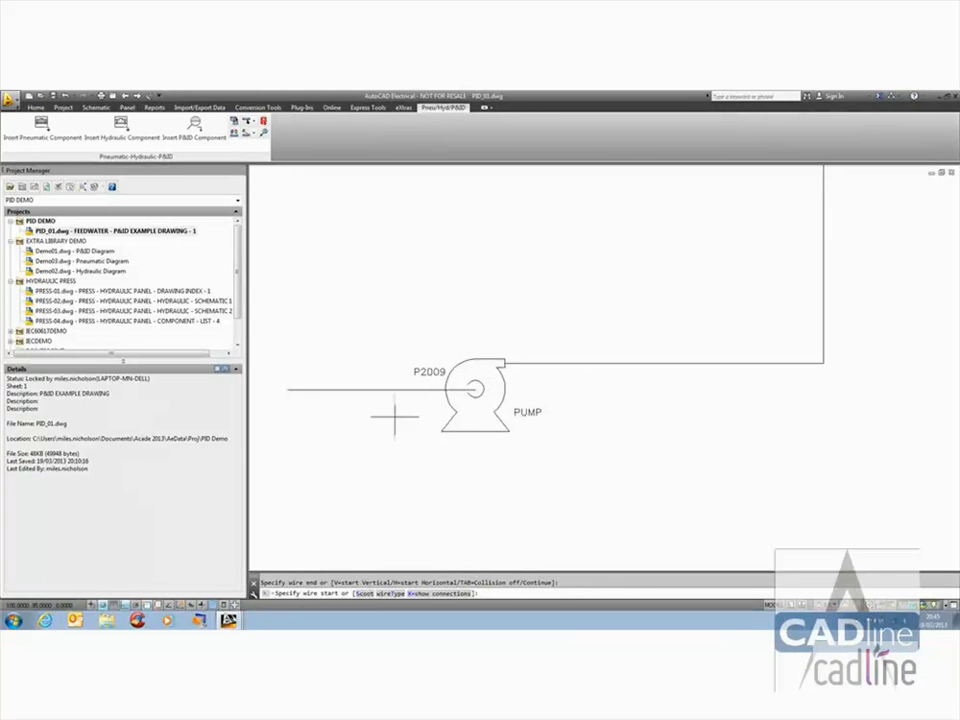
{"action": "middle_click_drag", "start_coordinate": [368, 443], "coordinate": [483, 436]}
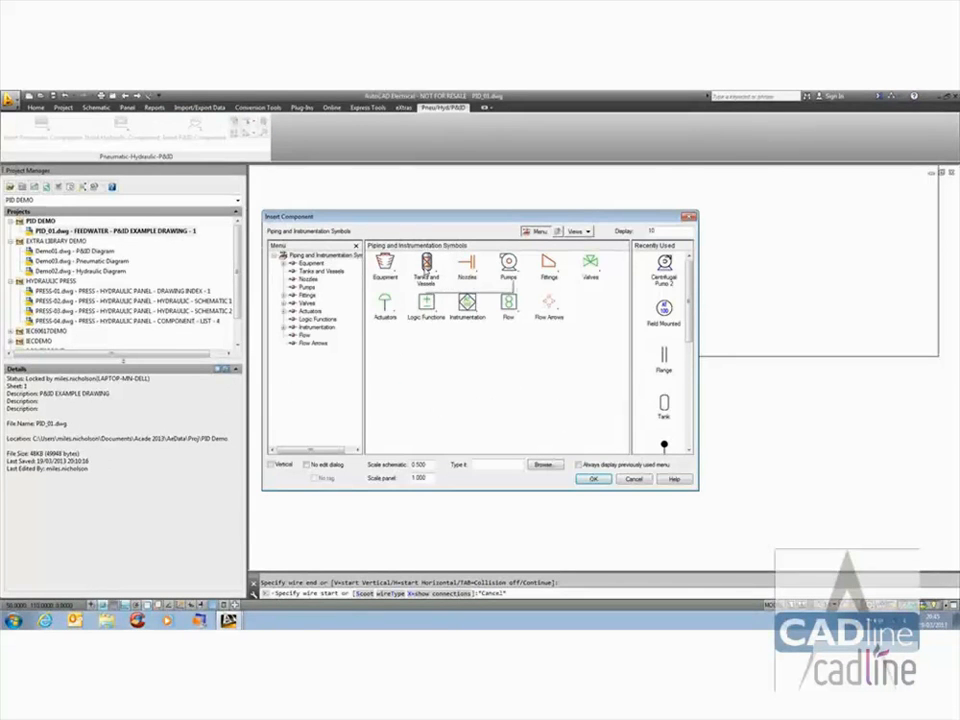
{"action": "left_click", "coordinate": [425, 268]}
{"action": "left_click", "coordinate": [425, 268]}
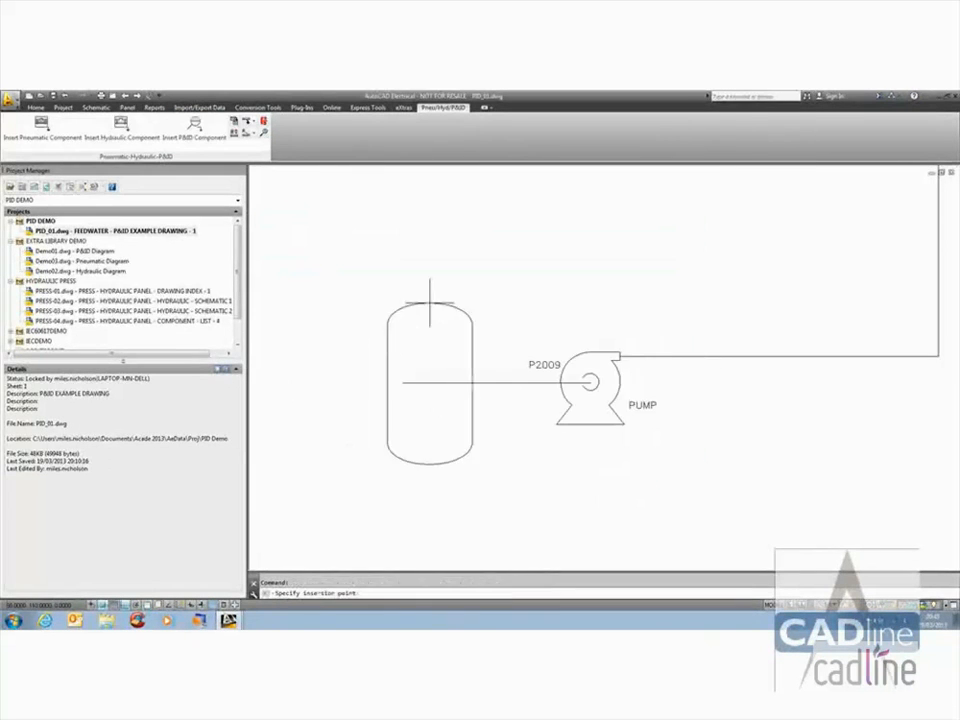
{"action": "scroll", "coordinate": [390, 335], "scroll_direction": "down", "scroll_amount": 3}
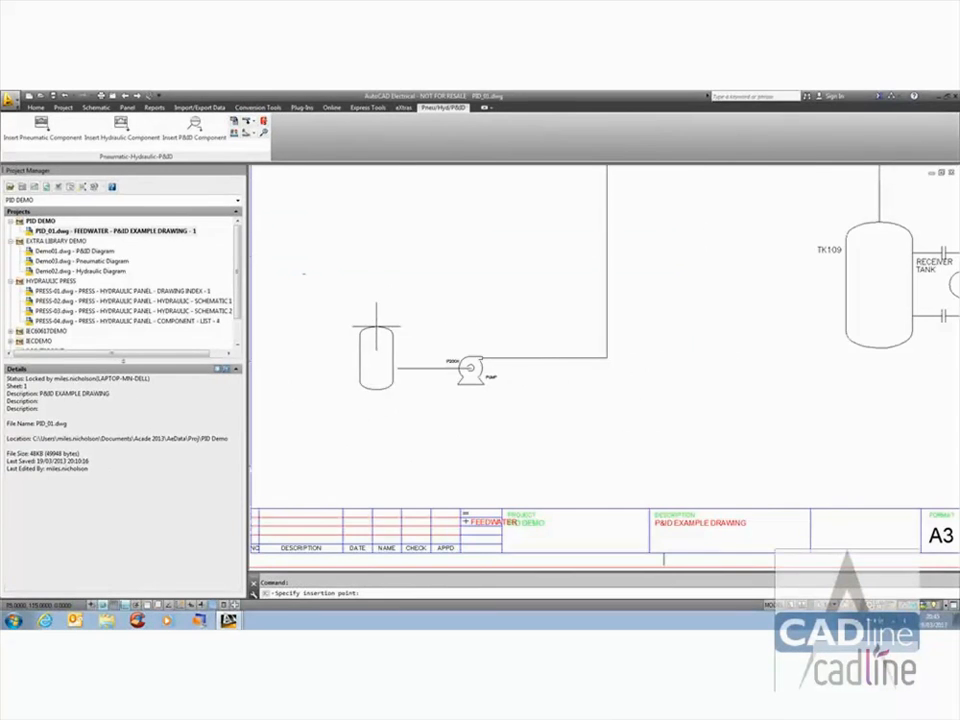
{"action": "key", "text": "Escape"}
Step: Insert a Tank at schematic scale 1.000 at the open end of the pump's inlet pipe, tagged TK107 and described as SUPPLY TANK
{"action": "key", "text": "Return"}
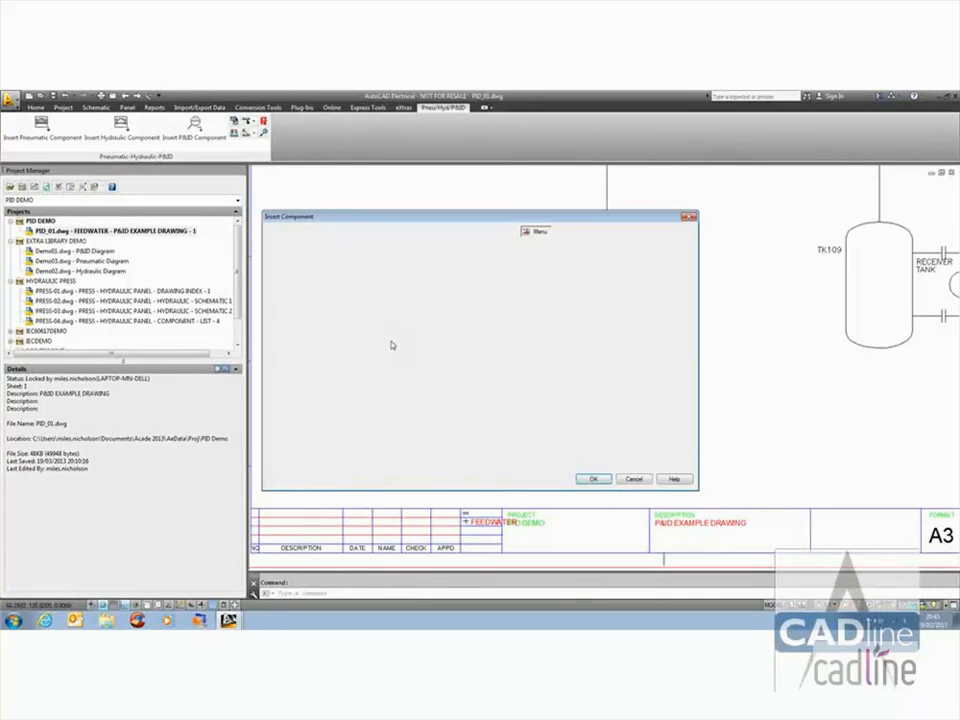
{"action": "double_click", "coordinate": [418, 464]}
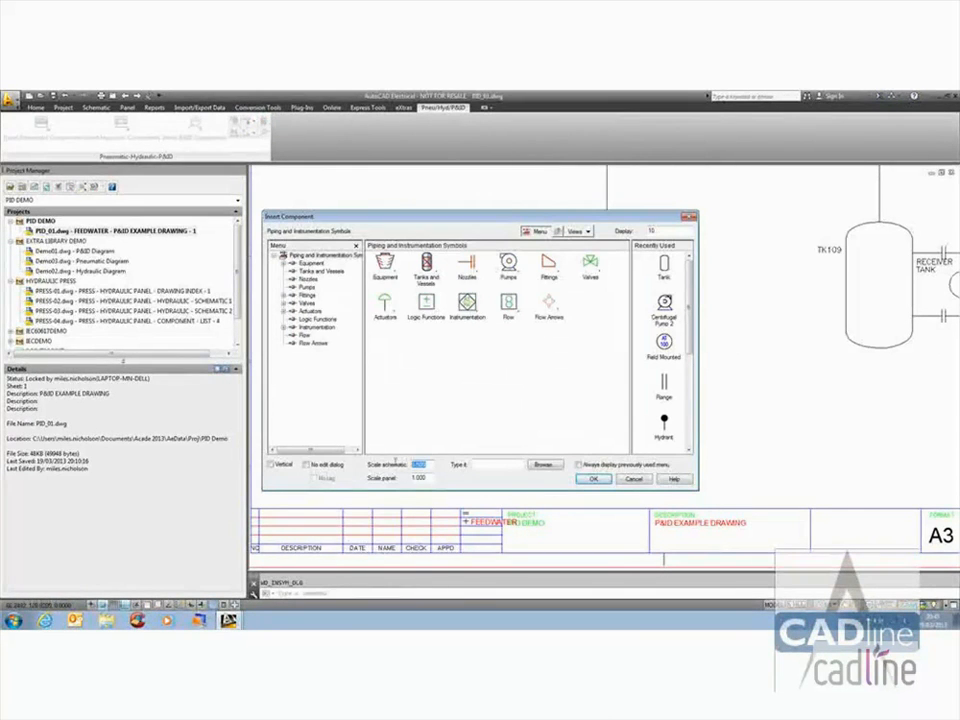
{"action": "left_click", "coordinate": [665, 268]}
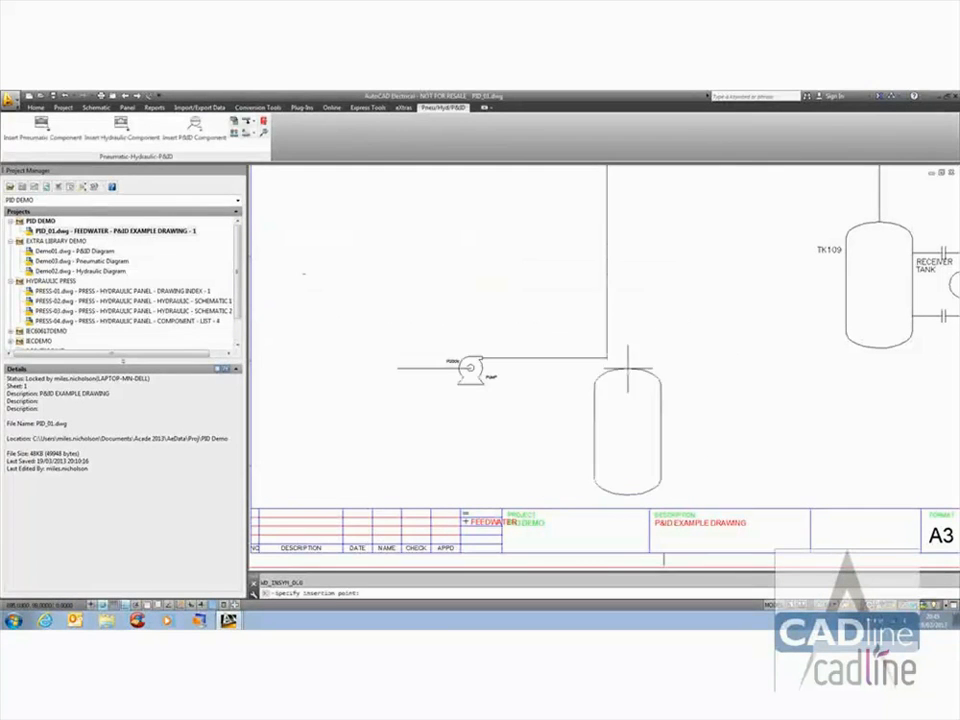
{"action": "left_click", "coordinate": [366, 272]}
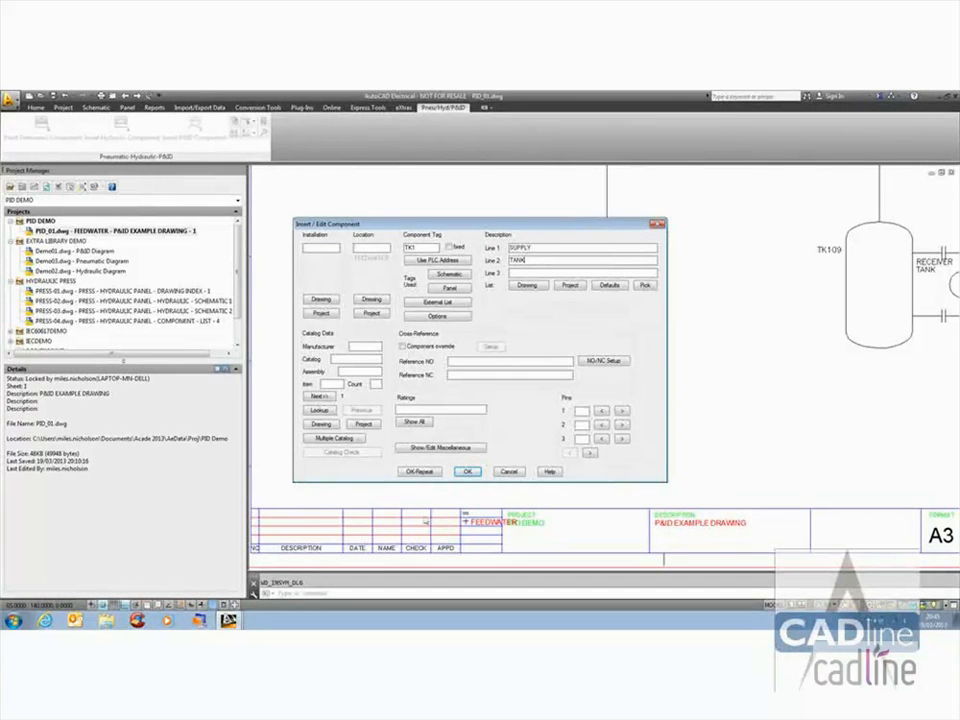
{"action": "type", "text": "1"}
{"action": "left_click", "coordinate": [467, 471]}
{"action": "scroll", "coordinate": [478, 324], "scroll_direction": "down", "scroll_amount": 2}
{"action": "scroll", "coordinate": [484, 323], "scroll_direction": "up", "scroll_amount": 4}
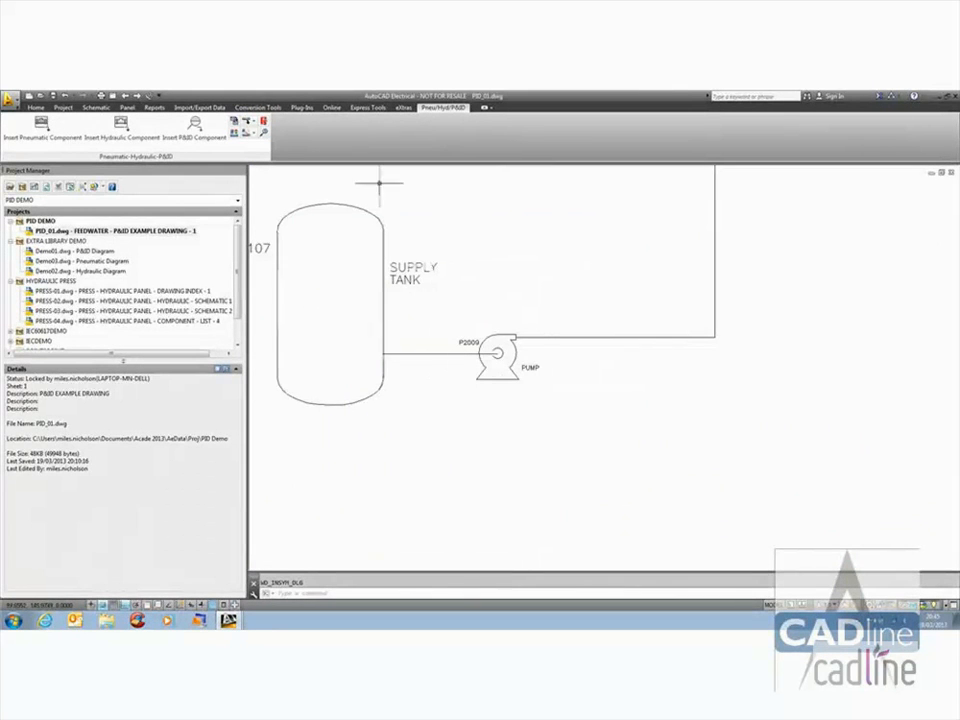
Step: Insert a Flow Arrow Right on the supply pipe where it enters the centre of pump P2009
{"action": "left_click", "coordinate": [195, 128]}
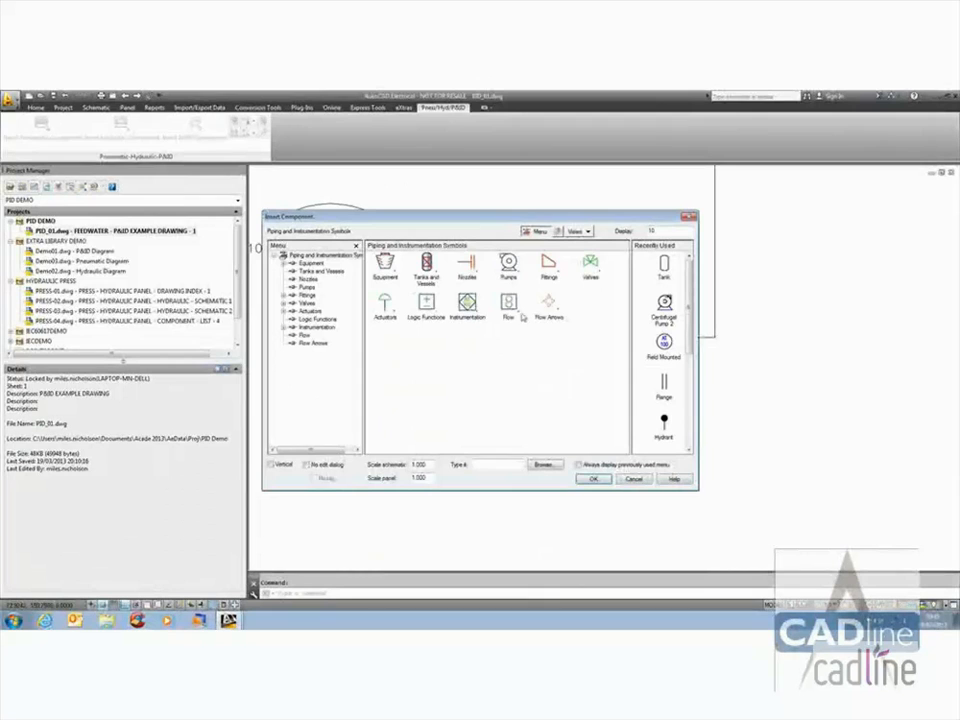
{"action": "left_click", "coordinate": [549, 303]}
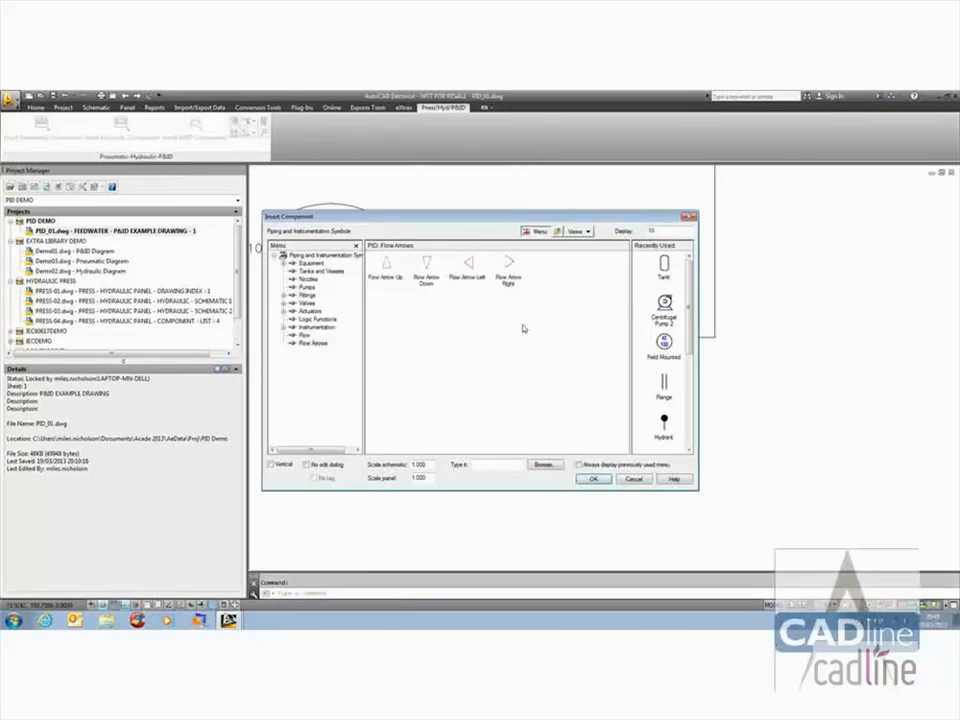
{"action": "left_click", "coordinate": [512, 268]}
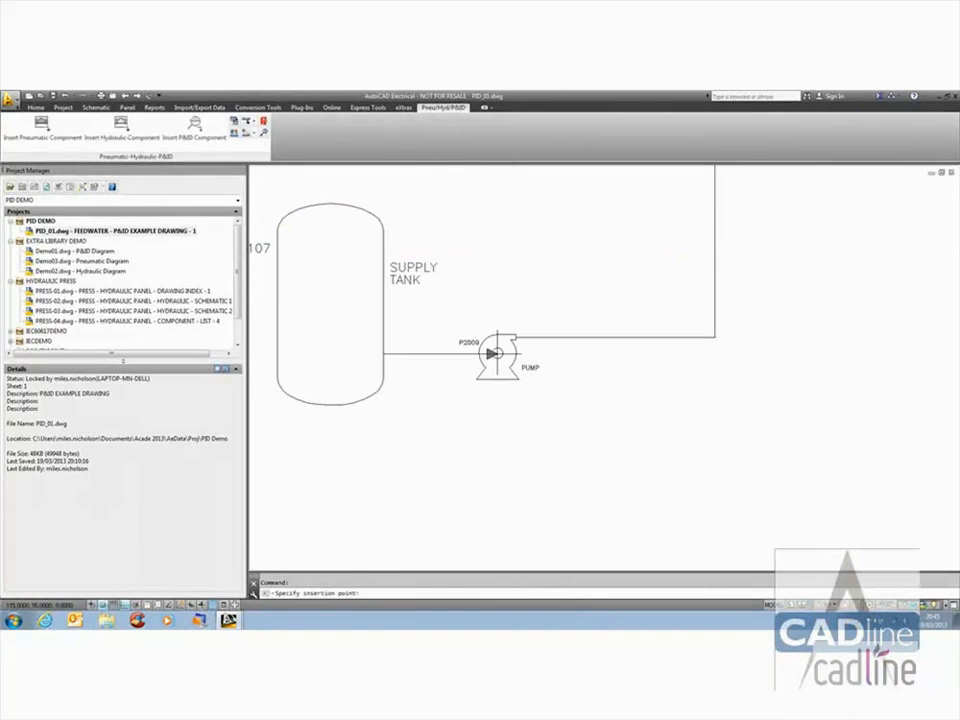
{"action": "left_click", "coordinate": [497, 353]}
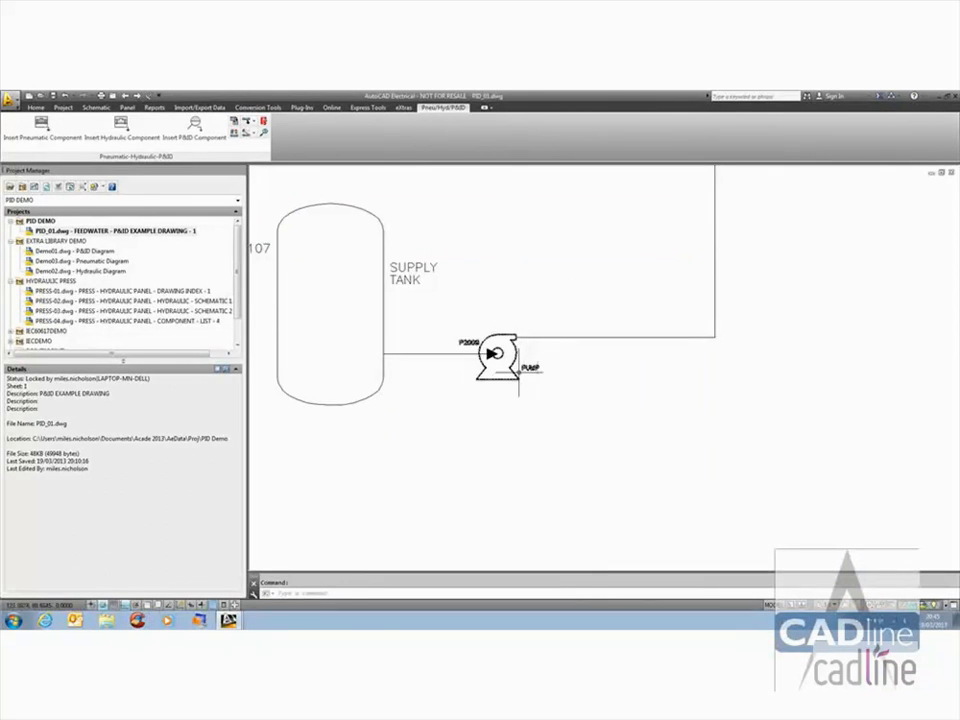
Step: Insert a Flow Arrow Right at the end of the pump's horizontal outlet pipe, at the corner with the vertical pipe
{"action": "scroll", "coordinate": [550, 366], "scroll_direction": "up", "scroll_amount": 2}
{"action": "scroll", "coordinate": [563, 362], "scroll_direction": "down", "scroll_amount": 2}
{"action": "middle_click_drag", "start_coordinate": [580, 365], "coordinate": [497, 383]}
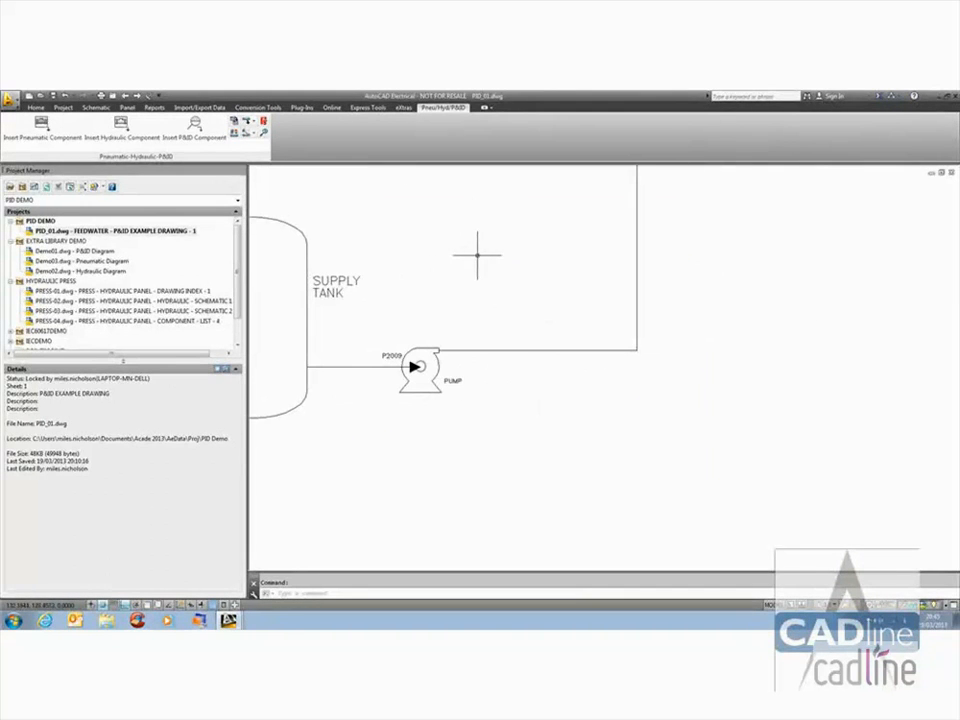
{"action": "key", "text": "Return"}
{"action": "left_click", "coordinate": [662, 268]}
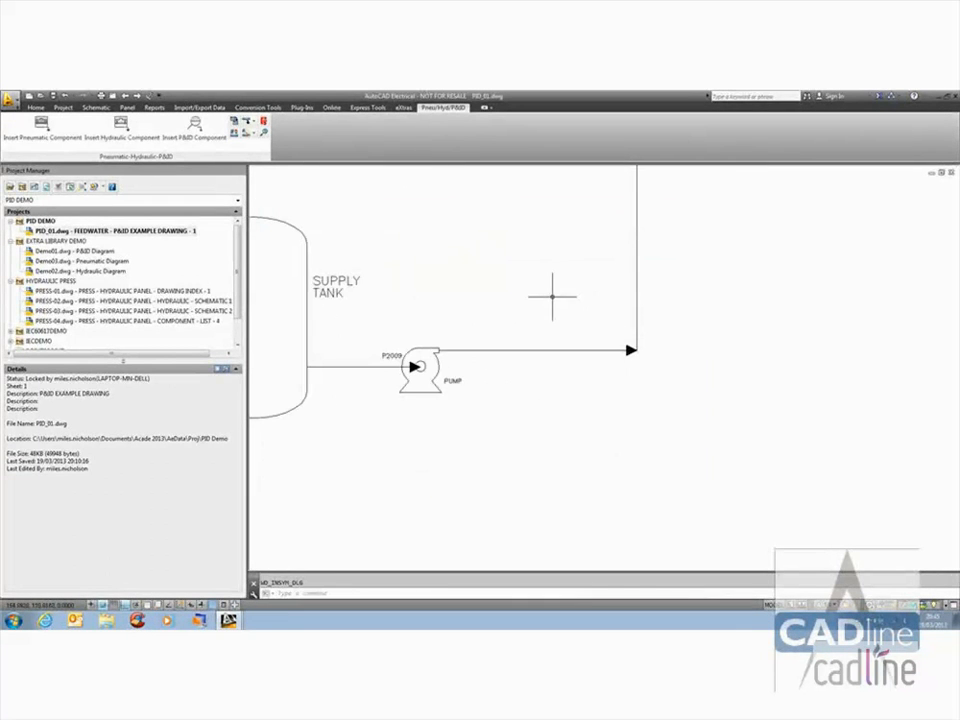
Step: Insert two Flow Arrow Up symbols on the vertical pipe after the pump, one partway up and one at its top corner
{"action": "mouse_move", "coordinate": [555, 294]}
{"action": "middle_mouse_down"}
{"action": "mouse_move", "coordinate": [529, 296]}
{"action": "mouse_move", "coordinate": [426, 365]}
{"action": "middle_mouse_up"}
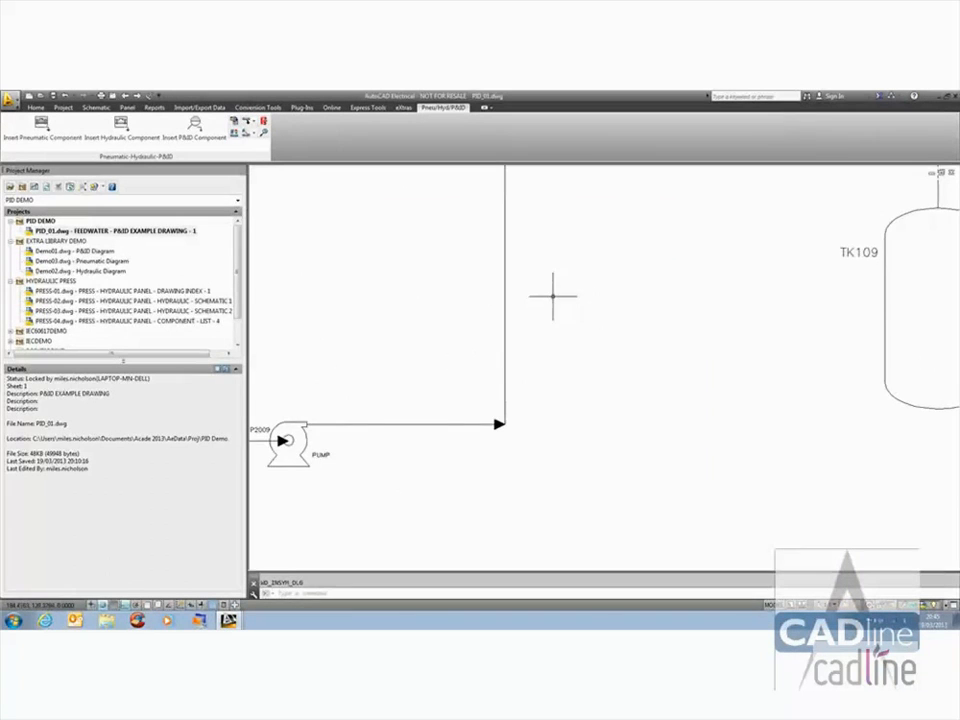
{"action": "scroll", "coordinate": [560, 290], "scroll_direction": "down", "scroll_amount": 3}
{"action": "key", "text": "Return"}
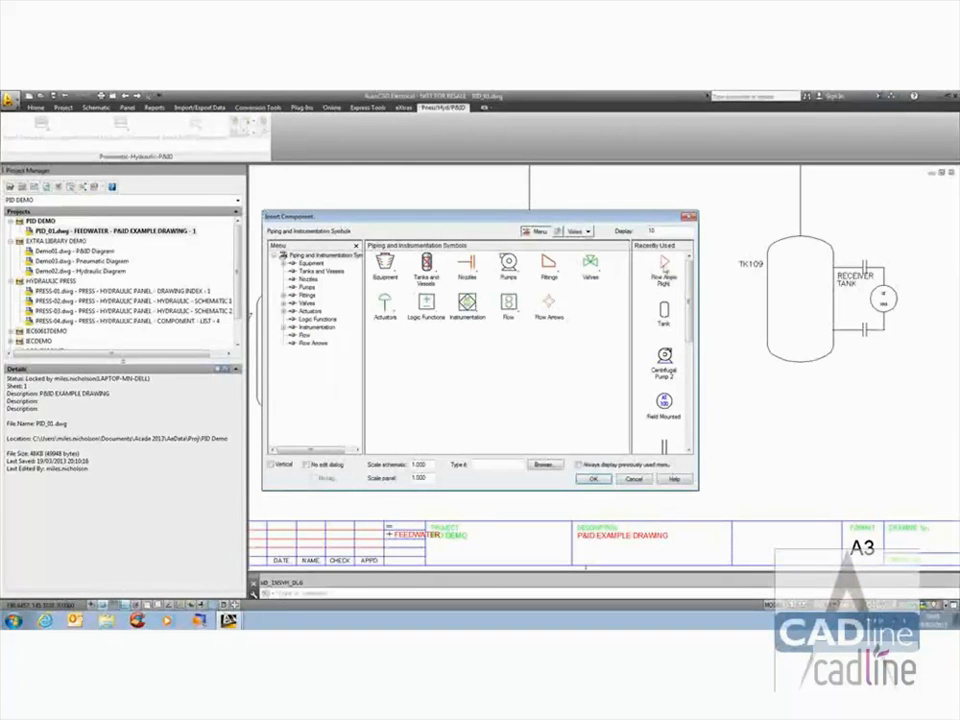
{"action": "left_click", "coordinate": [548, 303]}
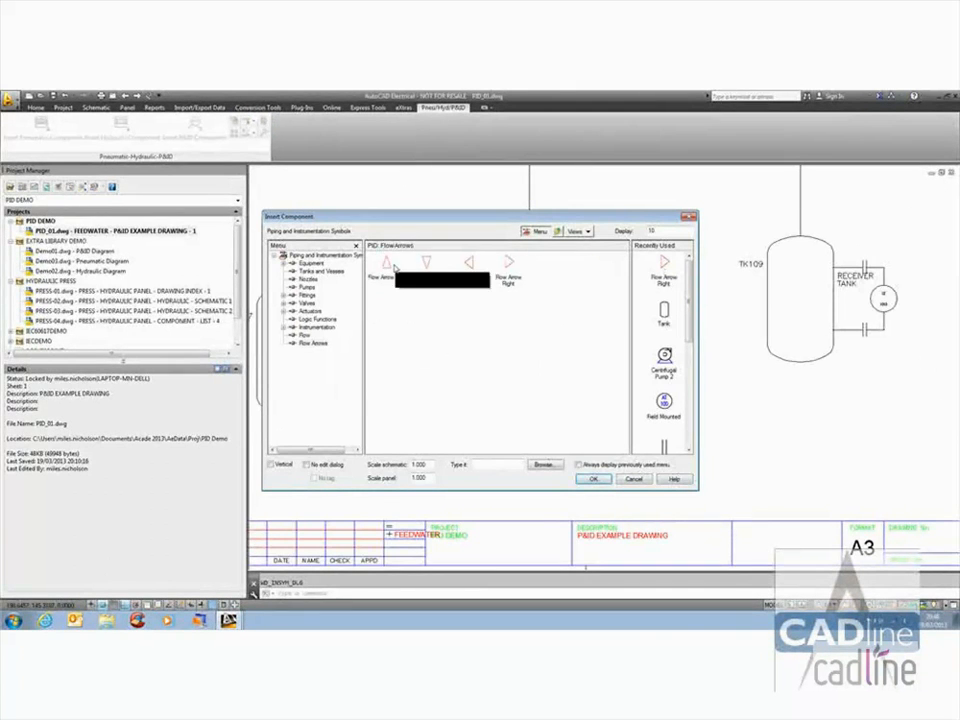
{"action": "left_click", "coordinate": [468, 264]}
{"action": "middle_click_drag", "start_coordinate": [561, 264], "coordinate": [489, 377]}
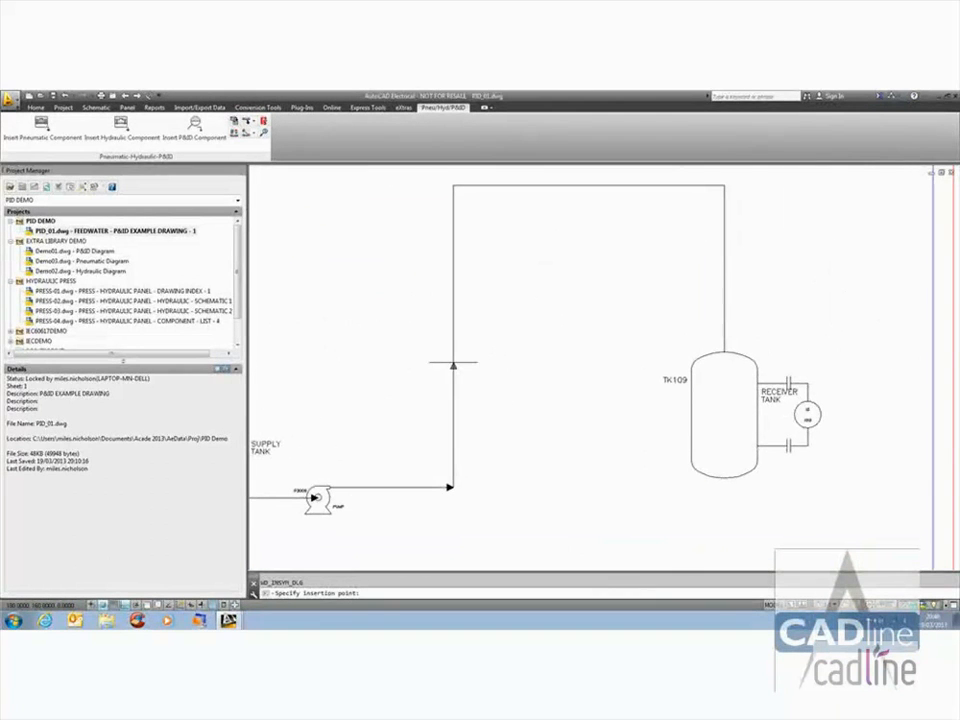
{"action": "left_click", "coordinate": [453, 364]}
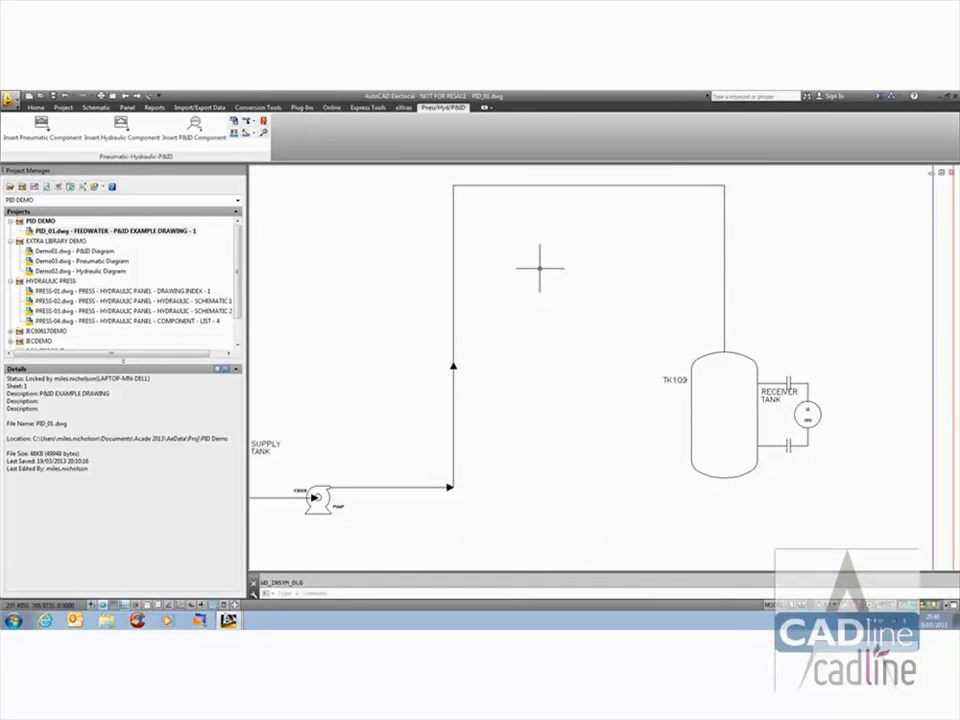
{"action": "left_click", "coordinate": [663, 263]}
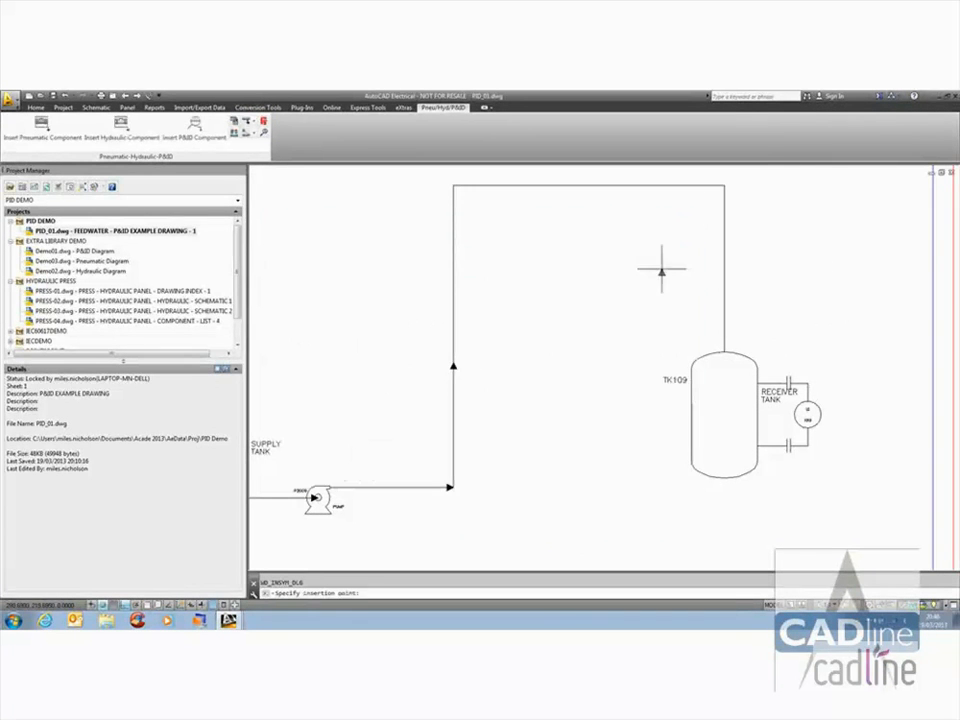
{"action": "left_click", "coordinate": [453, 195]}
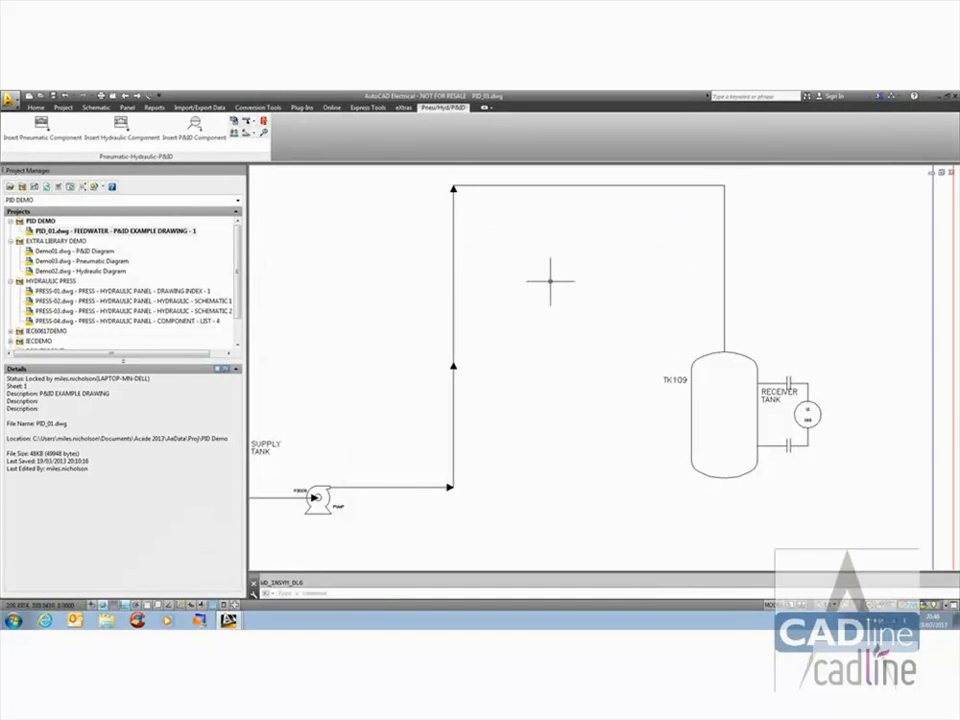
Step: Insert a Flow Arrow Right at the end of the upper horizontal pipe and a Flow Arrow Down where the pipe enters tank TK109
{"action": "key", "text": "Return"}
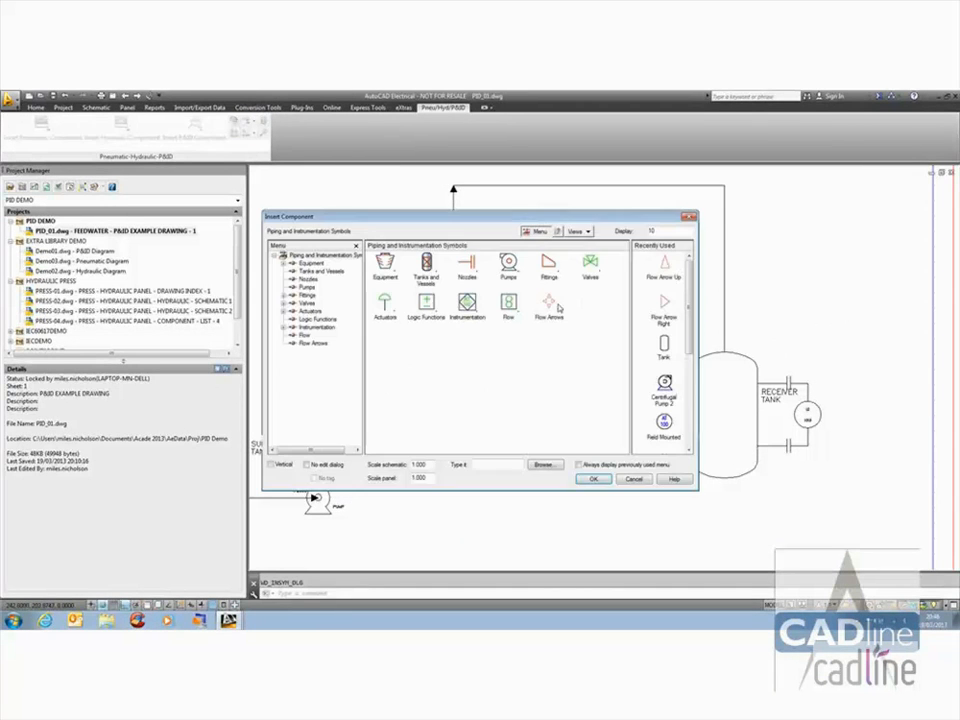
{"action": "left_click", "coordinate": [667, 305]}
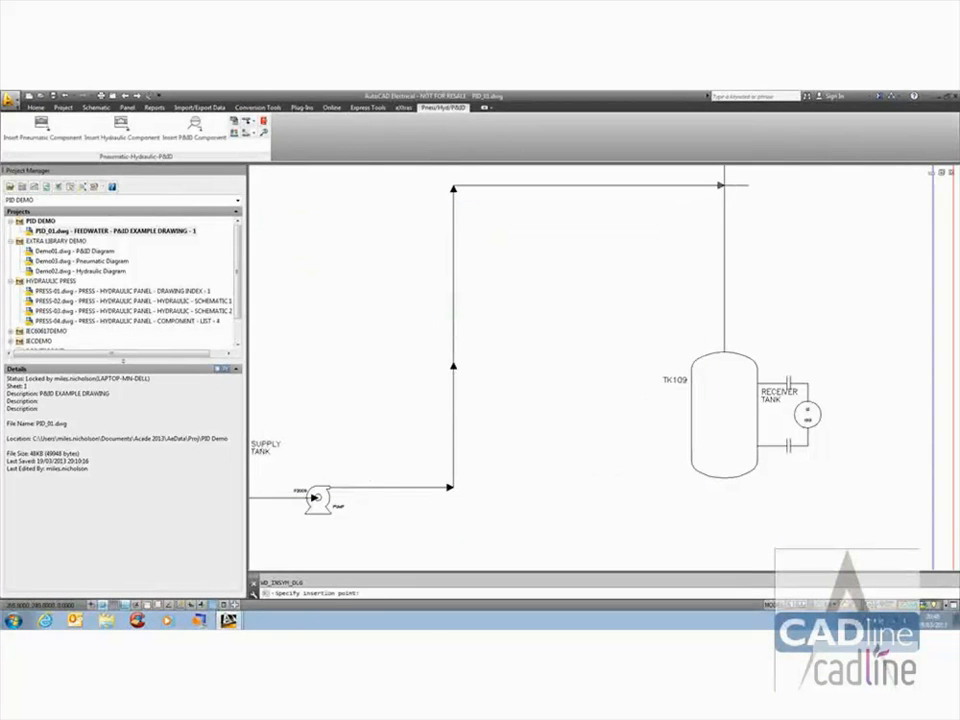
{"action": "left_click", "coordinate": [723, 185]}
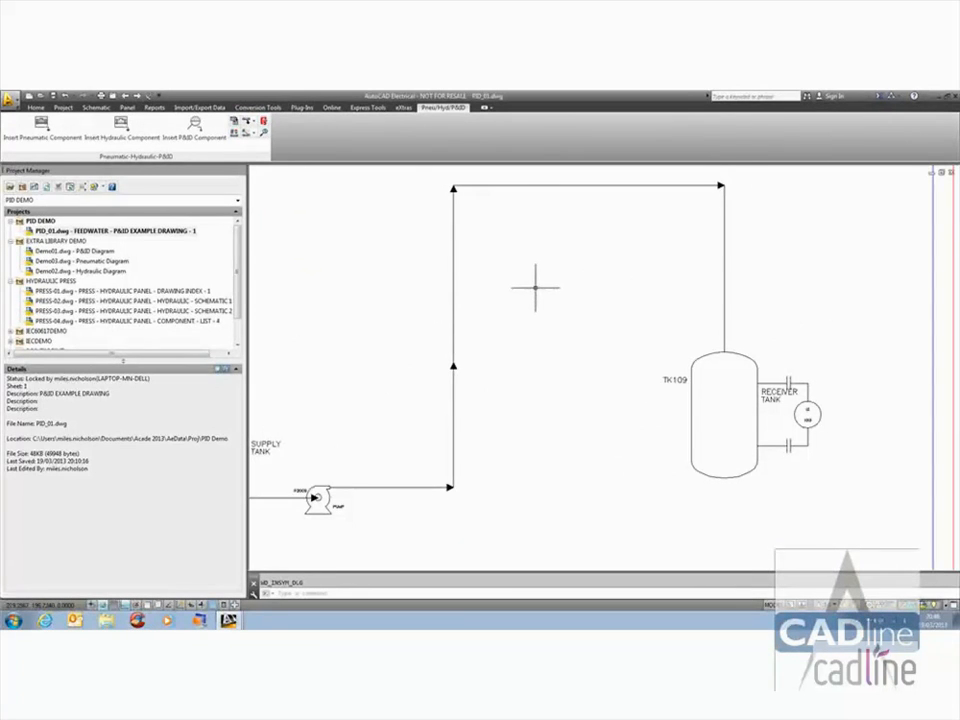
{"action": "key", "text": "Return"}
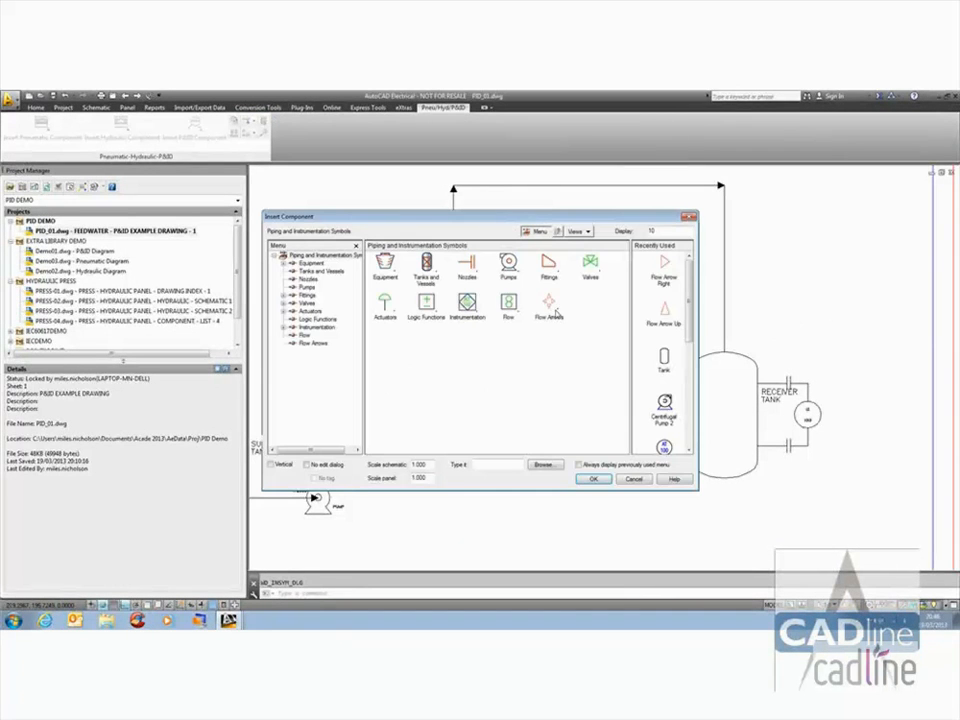
{"action": "left_click", "coordinate": [548, 304]}
{"action": "left_click", "coordinate": [432, 265]}
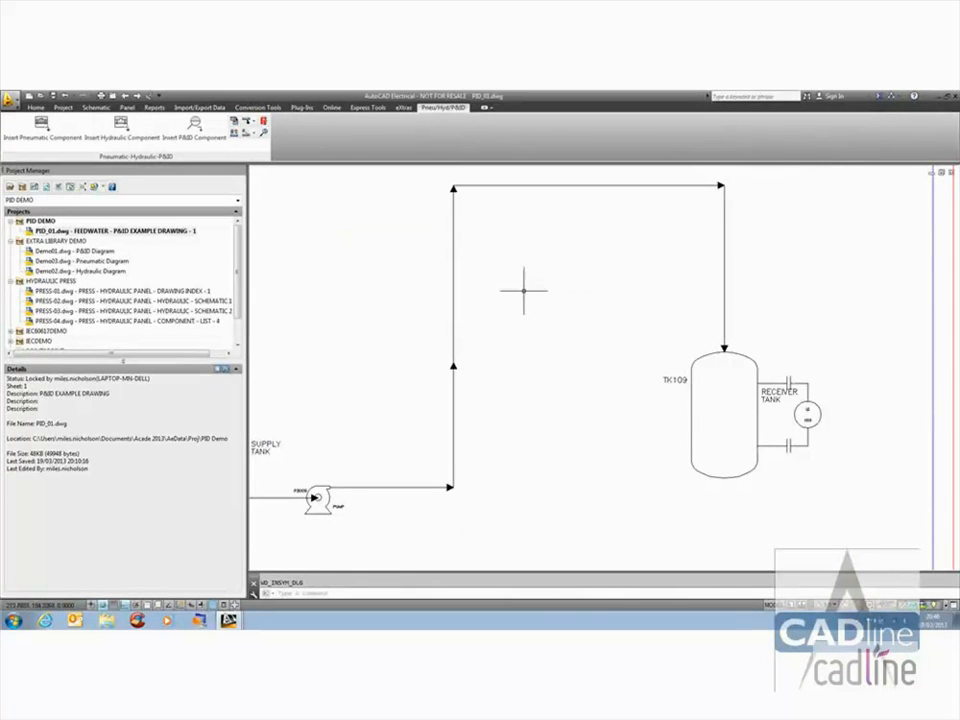
{"action": "mouse_move", "coordinate": [542, 278]}
{"action": "middle_mouse_down"}
{"action": "mouse_move", "coordinate": [507, 310]}
{"action": "mouse_move", "coordinate": [508, 279]}
{"action": "mouse_move", "coordinate": [605, 320]}
{"action": "middle_mouse_up"}
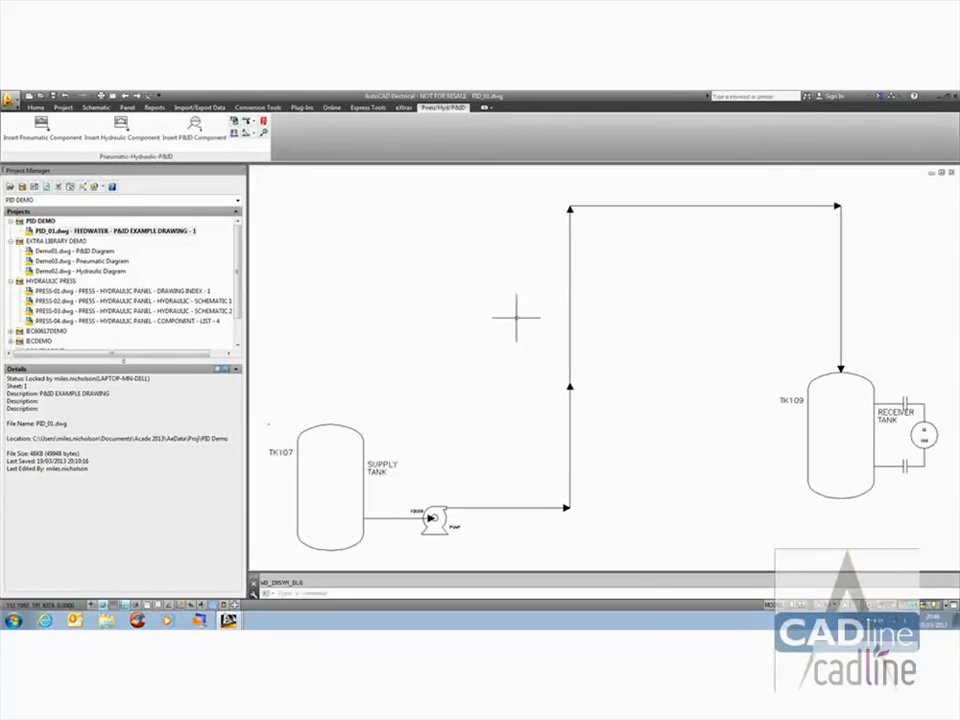
{"action": "scroll", "coordinate": [450, 317], "scroll_direction": "down", "scroll_amount": 4}
{"action": "scroll", "coordinate": [448, 306], "scroll_direction": "up", "scroll_amount": 4}
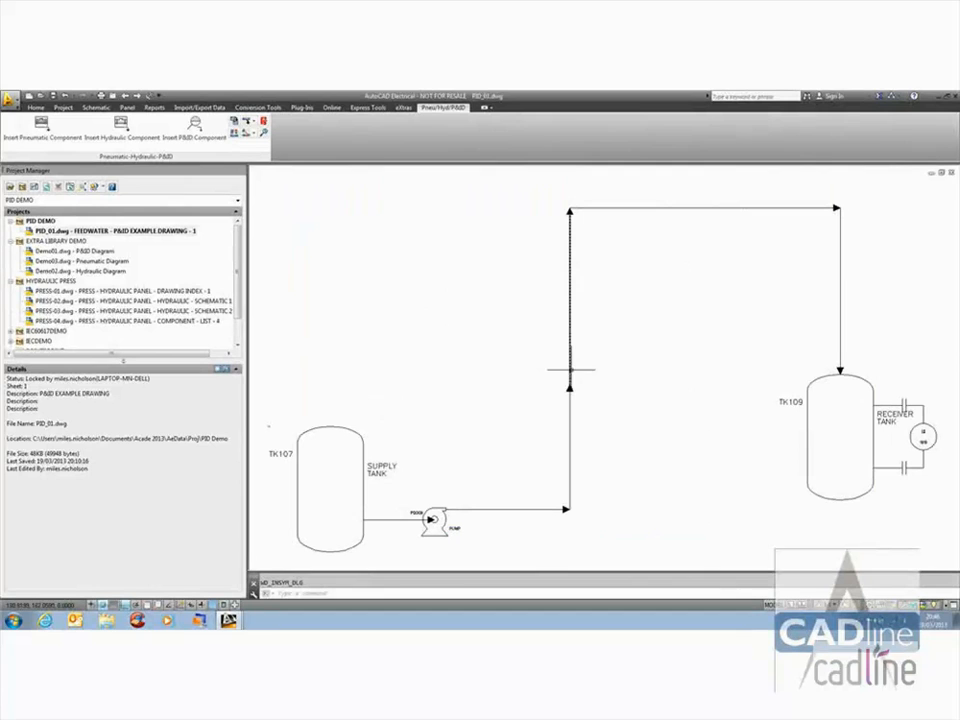
{"action": "left_click", "coordinate": [195, 128]}
{"action": "left_click", "coordinate": [550, 265]}
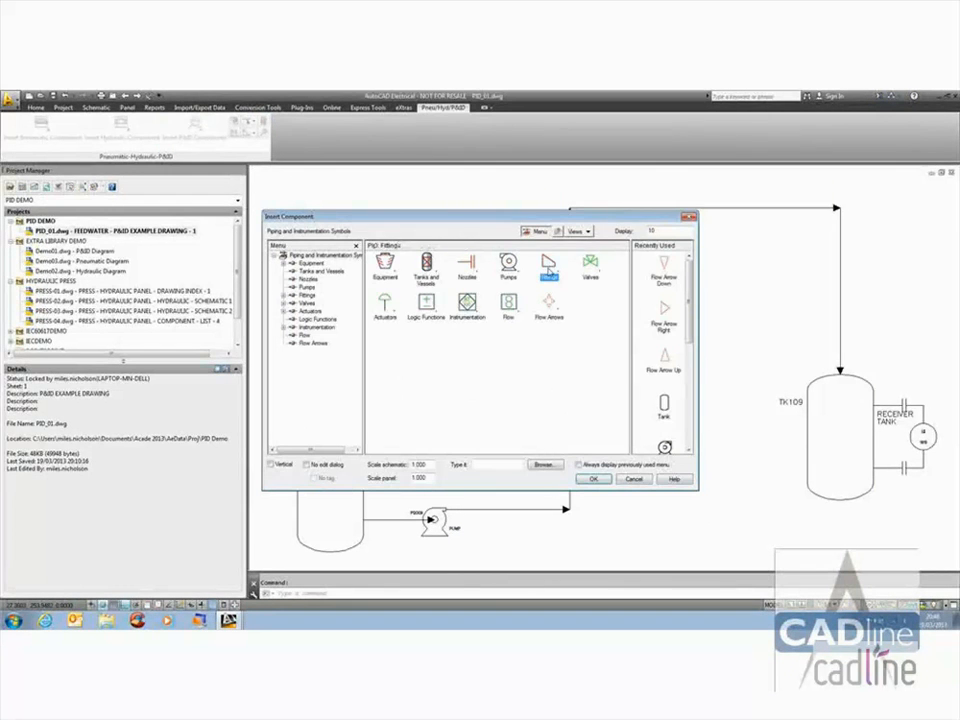
{"action": "left_click", "coordinate": [389, 268]}
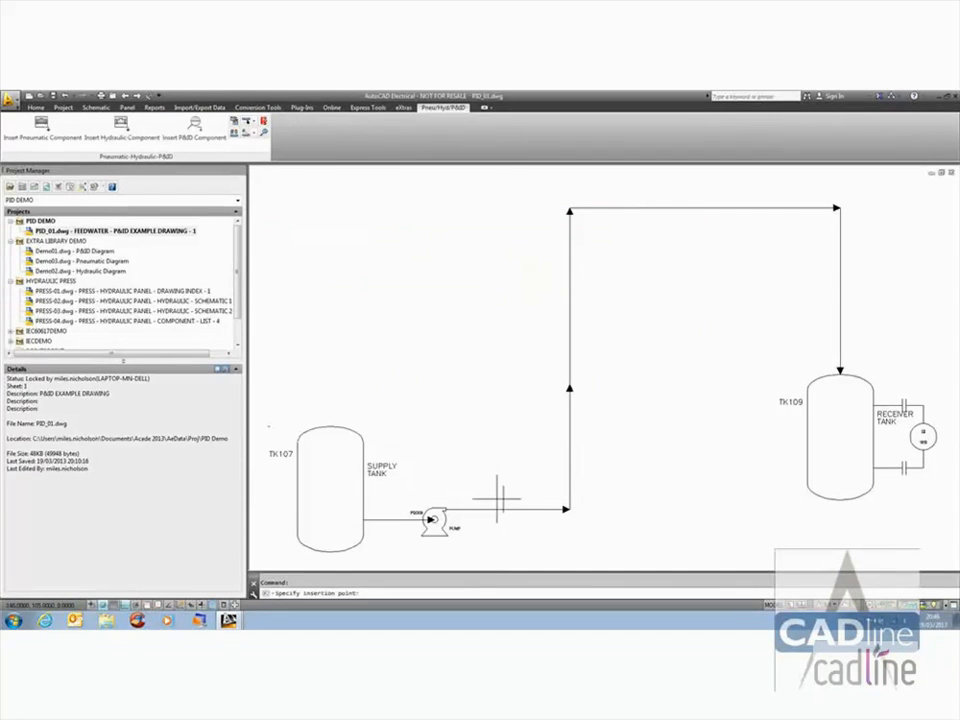
{"action": "left_click", "coordinate": [466, 415]}
{"action": "key", "text": "Return"}
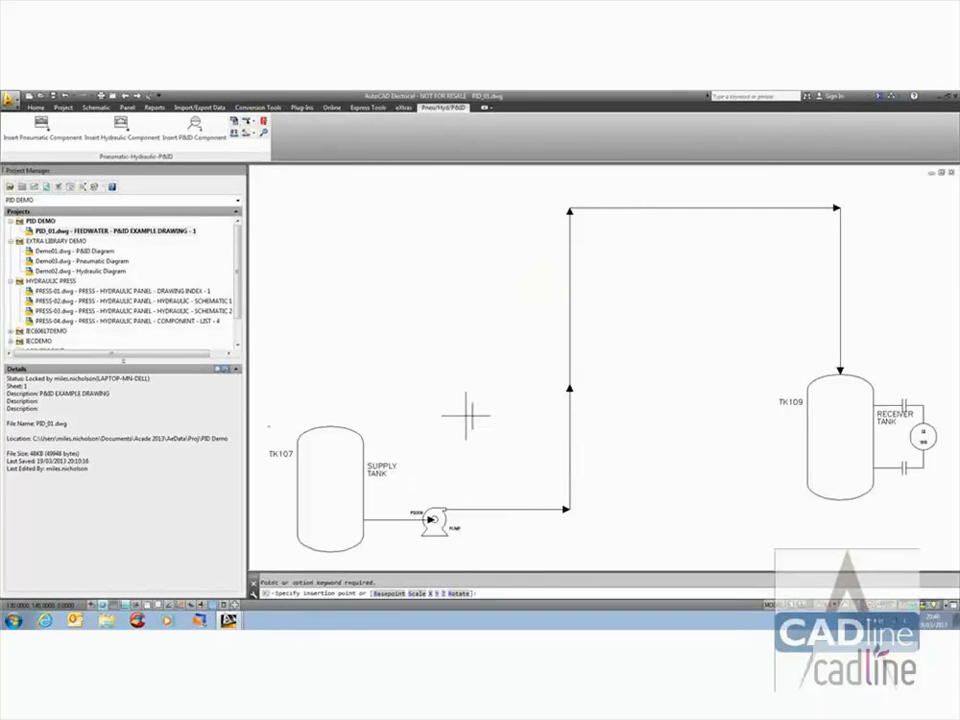
{"action": "key", "text": "Escape"}
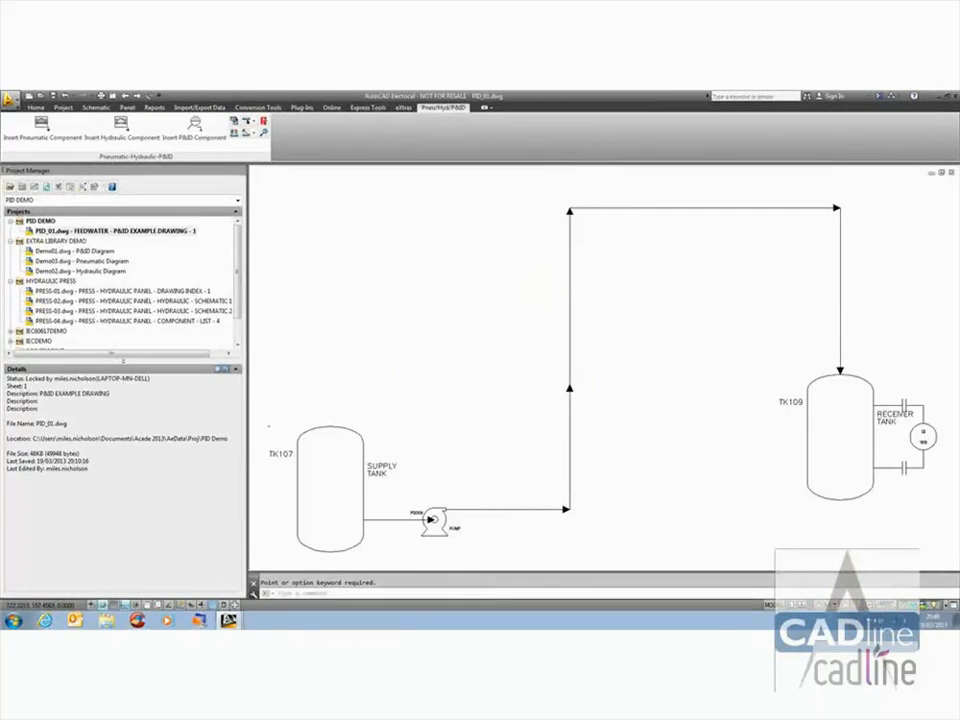
Step: Insert a Flange at schematic scale 0.5 on the pump's horizontal outlet pipe, between the pump and the corner arrow
{"action": "key", "text": "Return"}
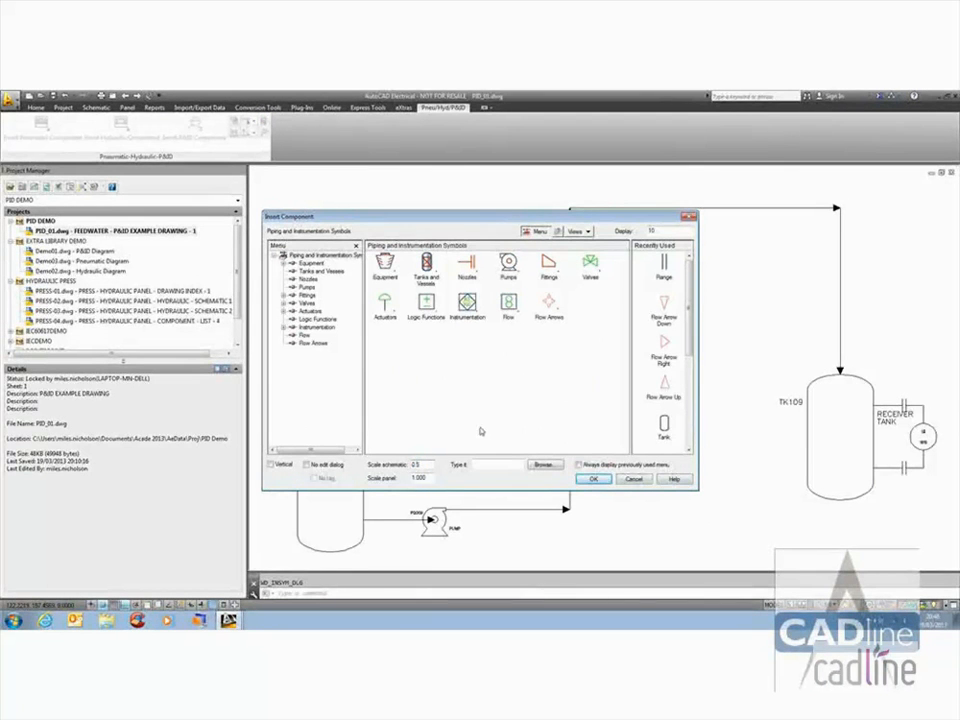
{"action": "left_click", "coordinate": [670, 270]}
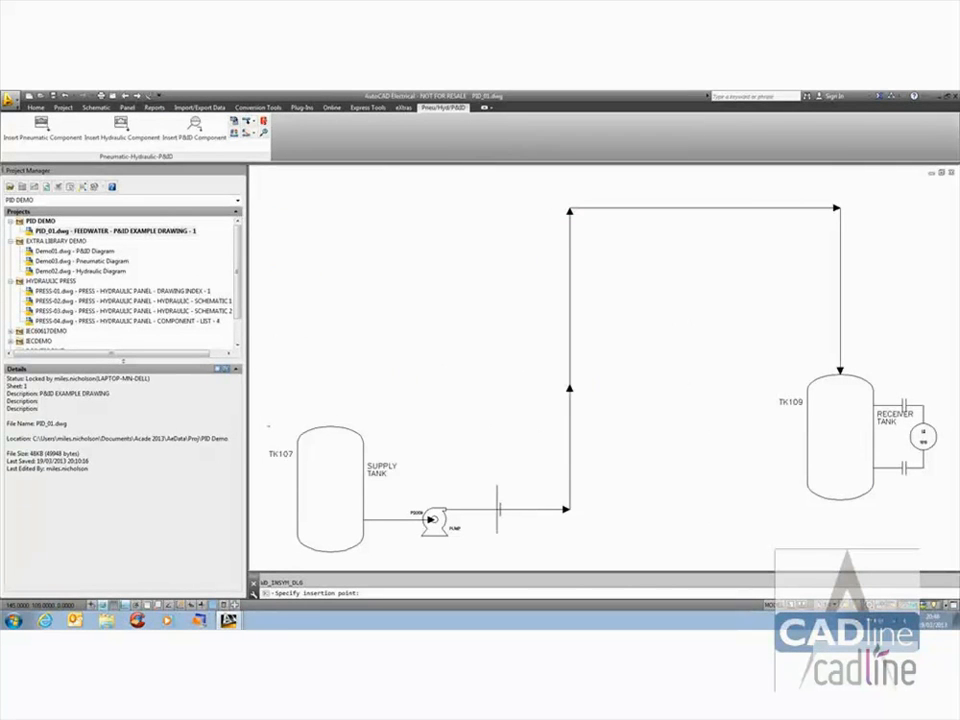
{"action": "left_click", "coordinate": [497, 508]}
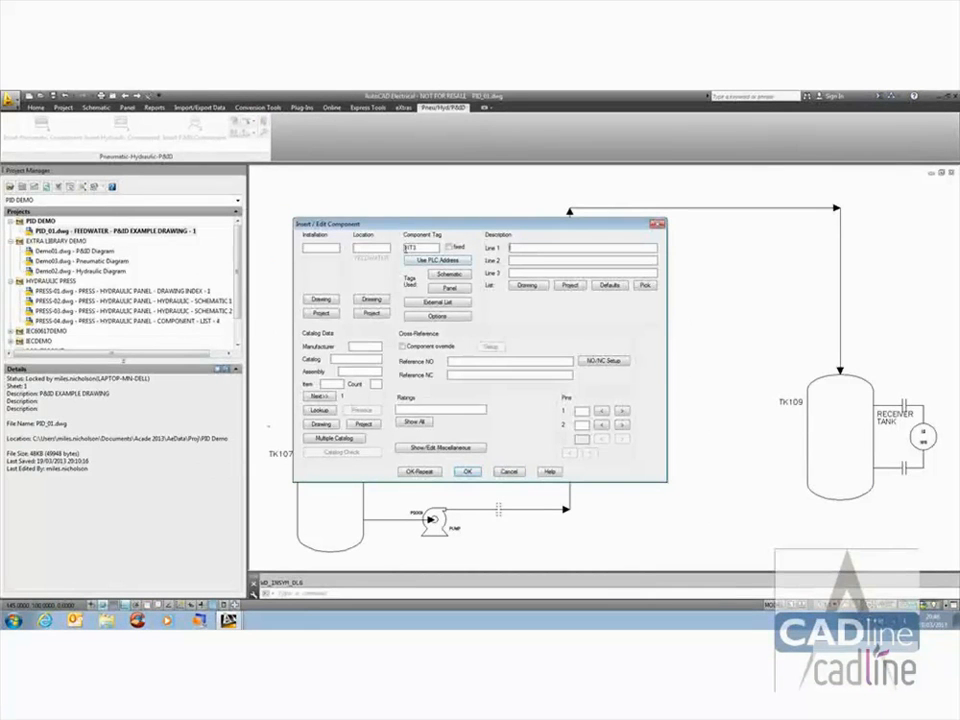
{"action": "left_click", "coordinate": [466, 472]}
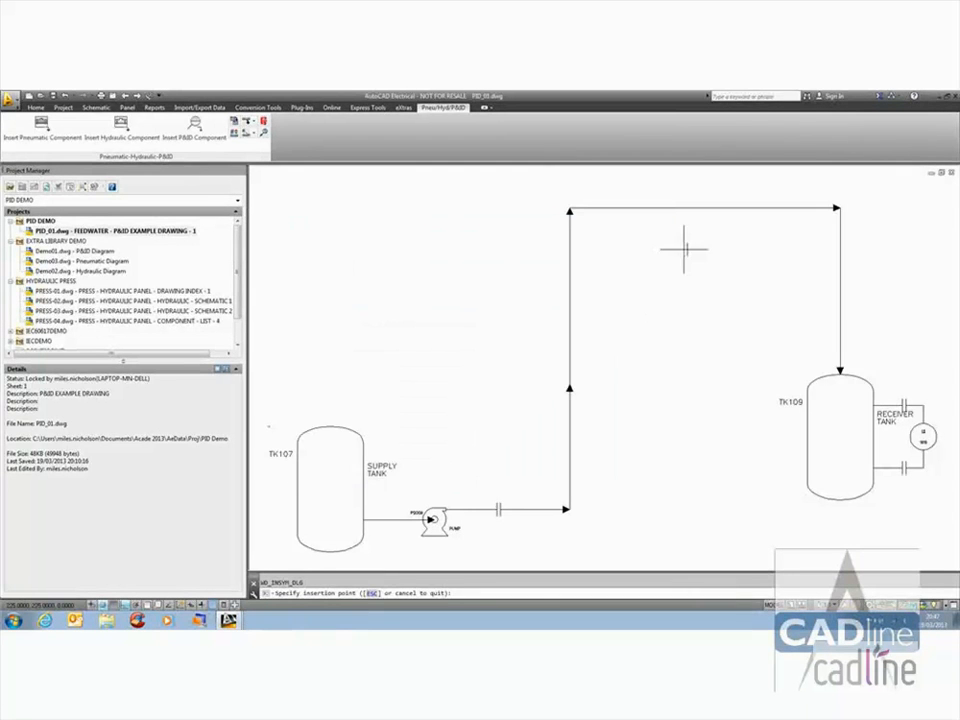
Step: Insert two more Flange symbols on the upper horizontal pipe, spaced apart to leave room for a valve between them
{"action": "middle_click_drag", "start_coordinate": [690, 240], "coordinate": [482, 320]}
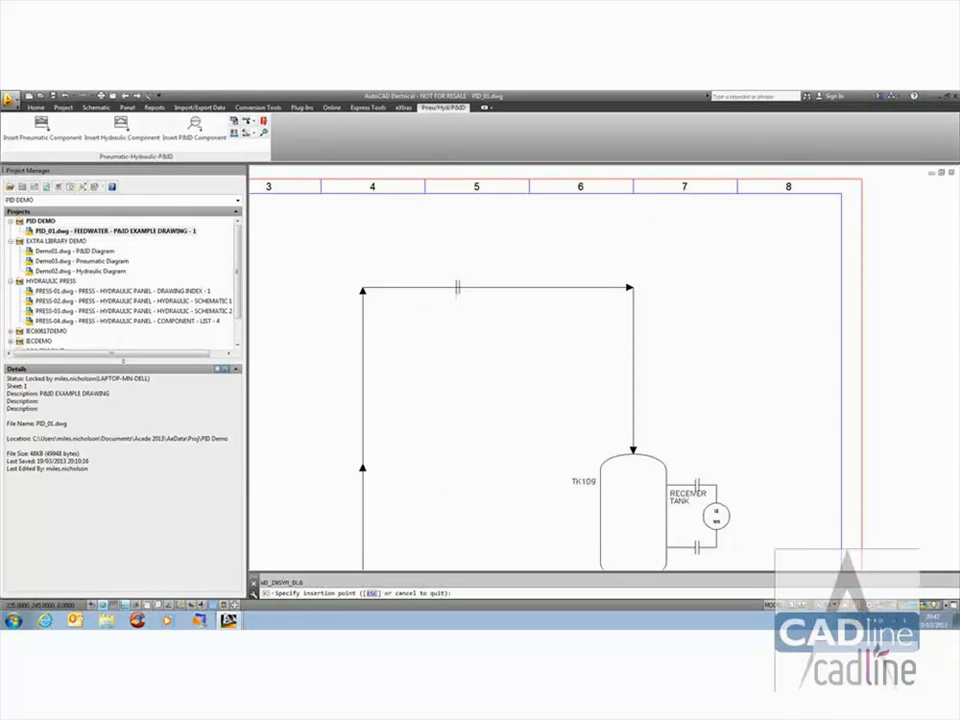
{"action": "left_click", "coordinate": [457, 288]}
{"action": "left_click", "coordinate": [422, 531]}
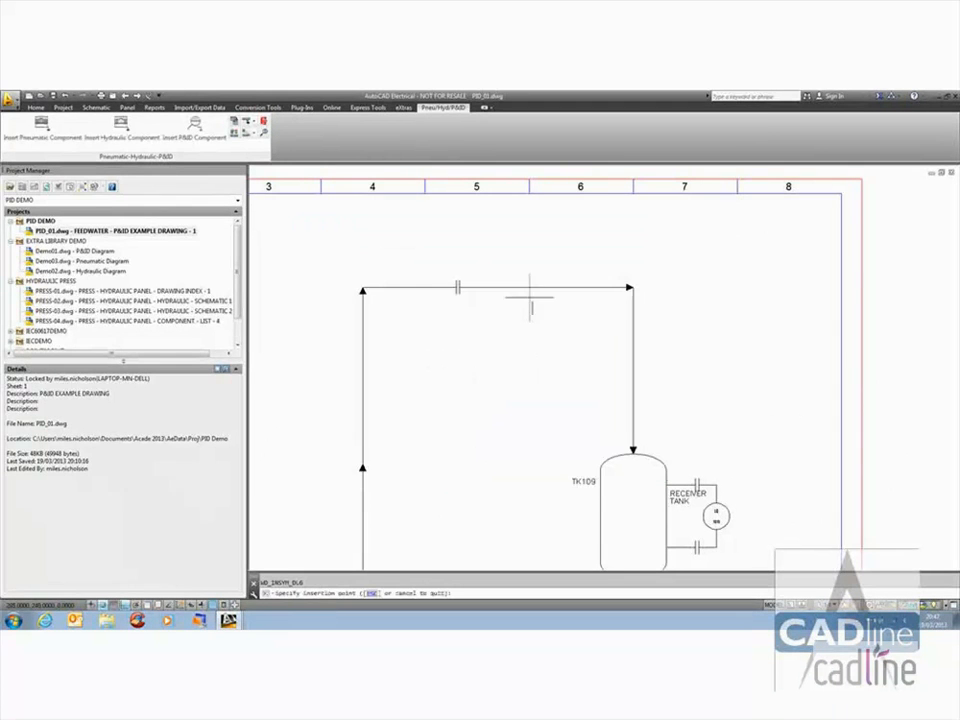
{"action": "left_click", "coordinate": [526, 318]}
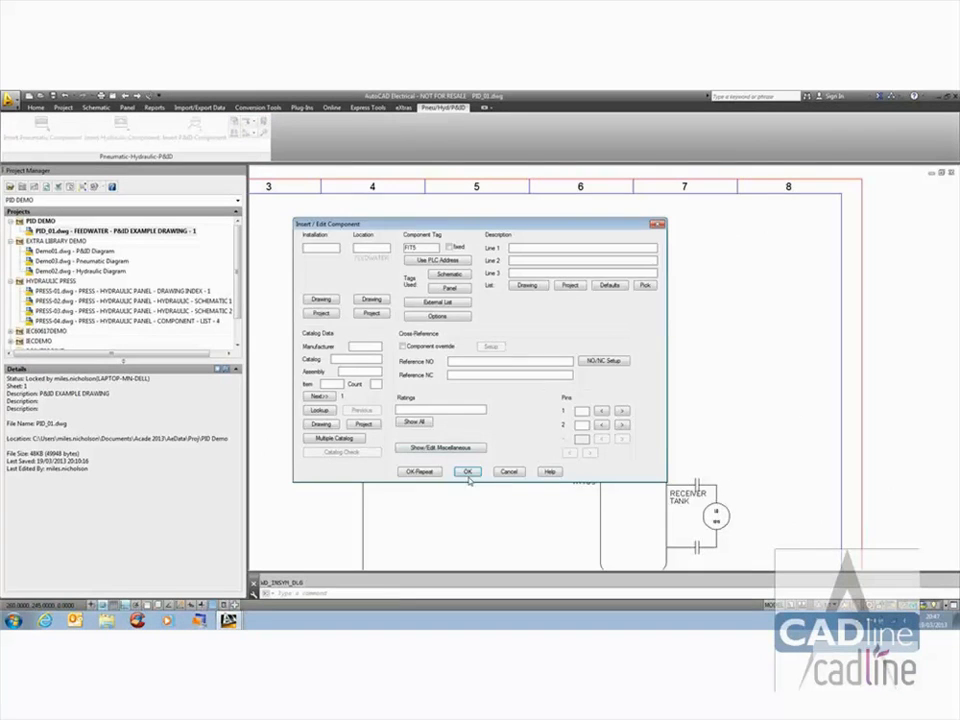
{"action": "left_click", "coordinate": [466, 472]}
Step: Insert a Diaphragm Valve 2 on the upper horizontal pipe, midway between the two flanges
{"action": "scroll", "coordinate": [525, 339], "scroll_direction": "up", "scroll_amount": 3}
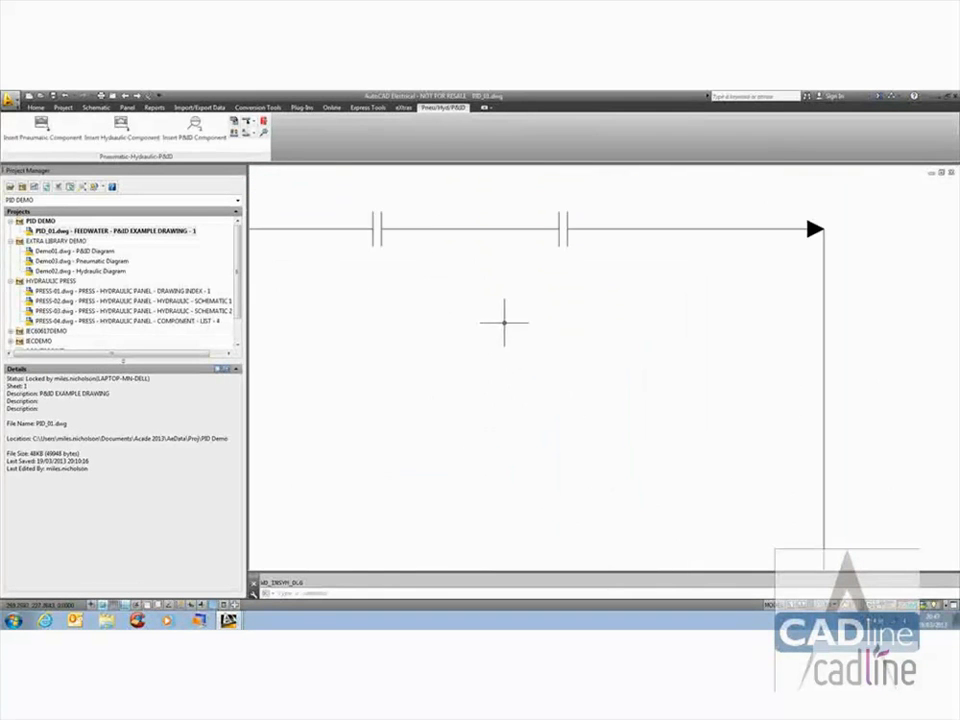
{"action": "middle_click_drag", "start_coordinate": [495, 359], "coordinate": [486, 374]}
{"action": "key", "text": "Return"}
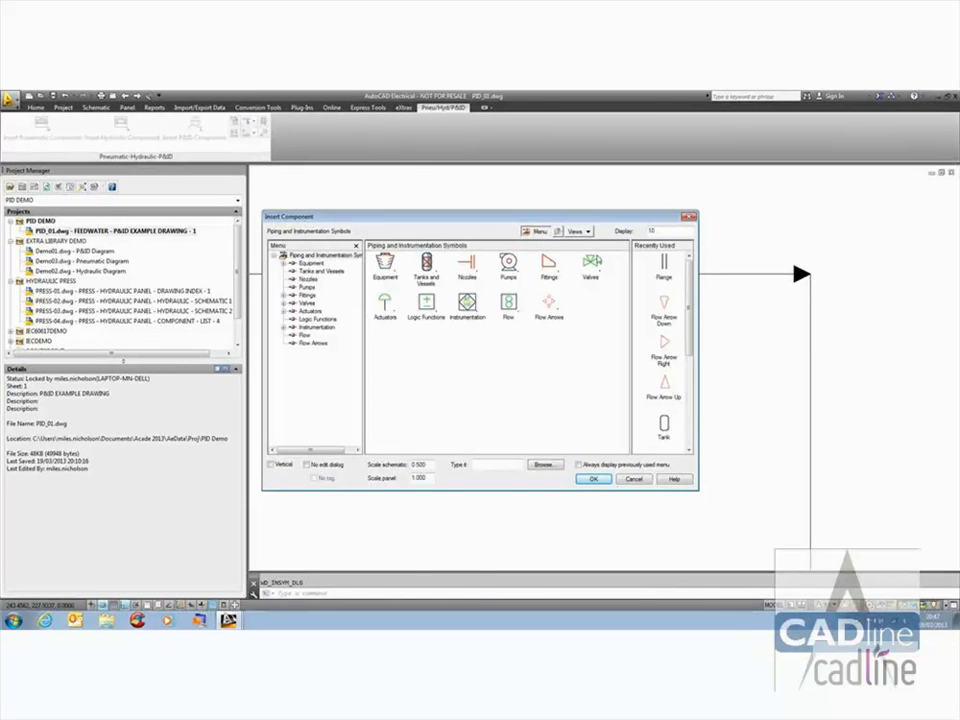
{"action": "left_click", "coordinate": [590, 264]}
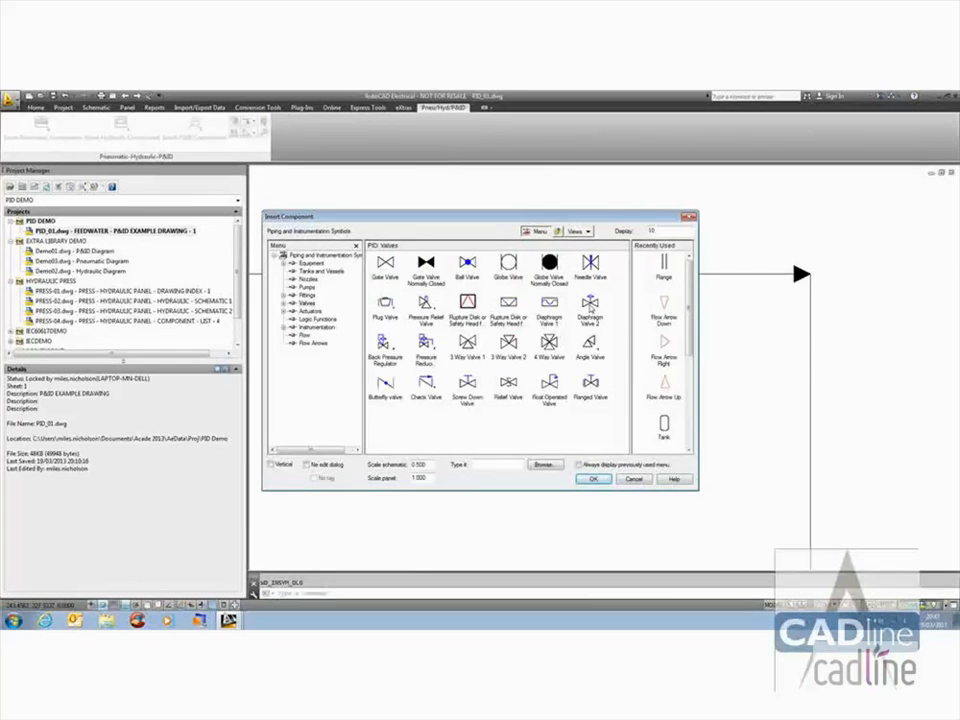
{"action": "left_click", "coordinate": [590, 304]}
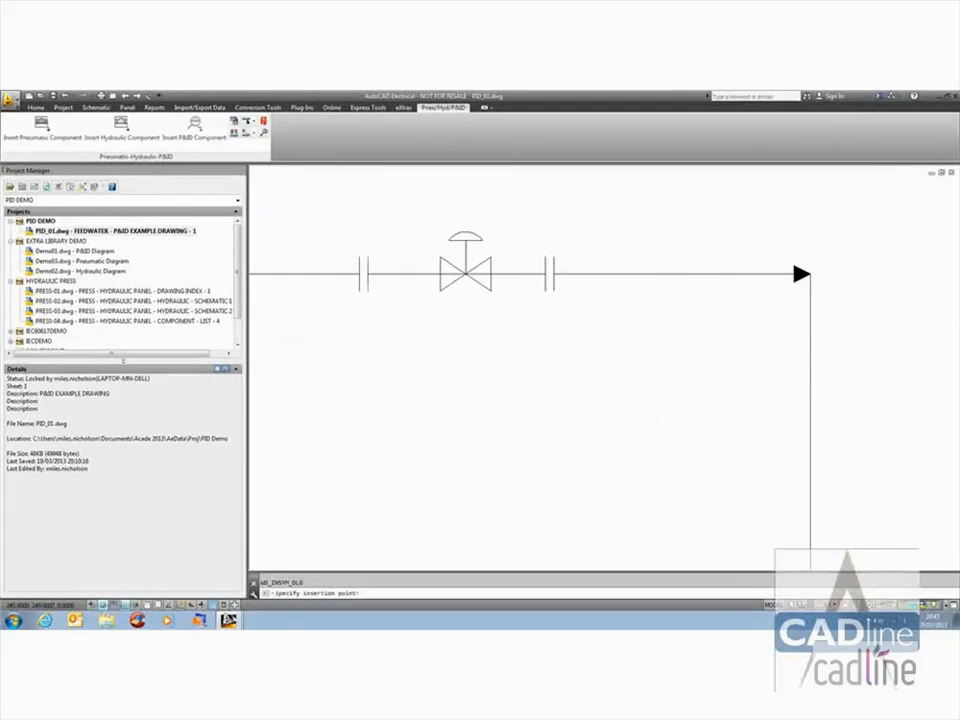
{"action": "left_click", "coordinate": [465, 273]}
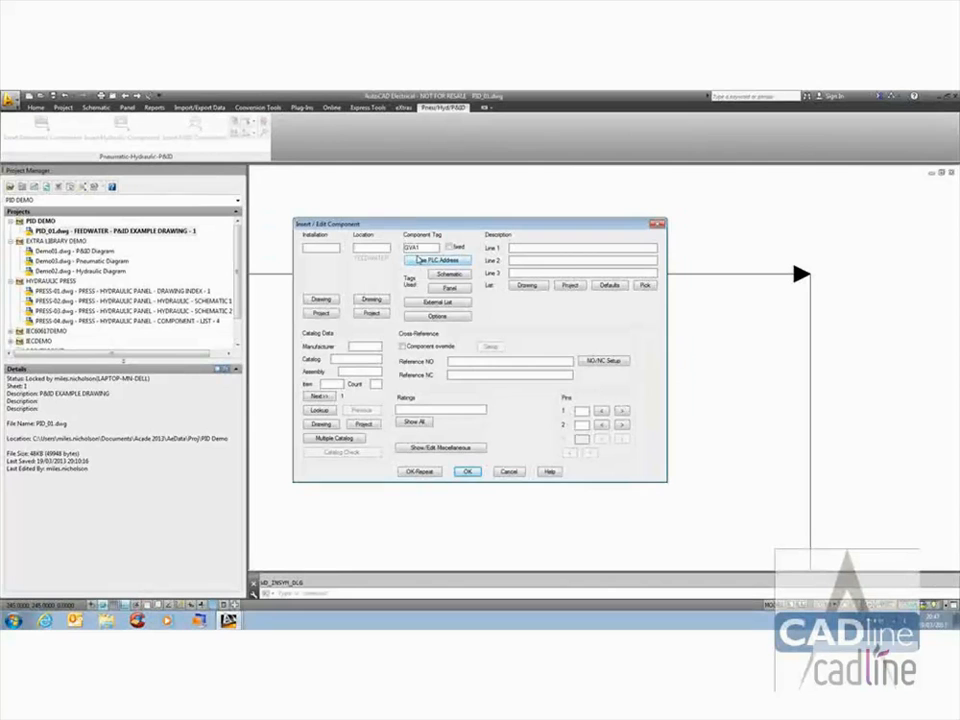
Step: Set the new valve's component tag to FV338 and its first description line to GATE VALVE
{"action": "left_click_drag", "start_coordinate": [425, 249], "coordinate": [398, 249]}
{"action": "type", "text": "FV338"}
{"action": "type", "text": "GATE VAL"}
{"action": "type", "text": "VE"}
{"action": "left_click", "coordinate": [467, 472]}
{"action": "key", "text": "Return"}
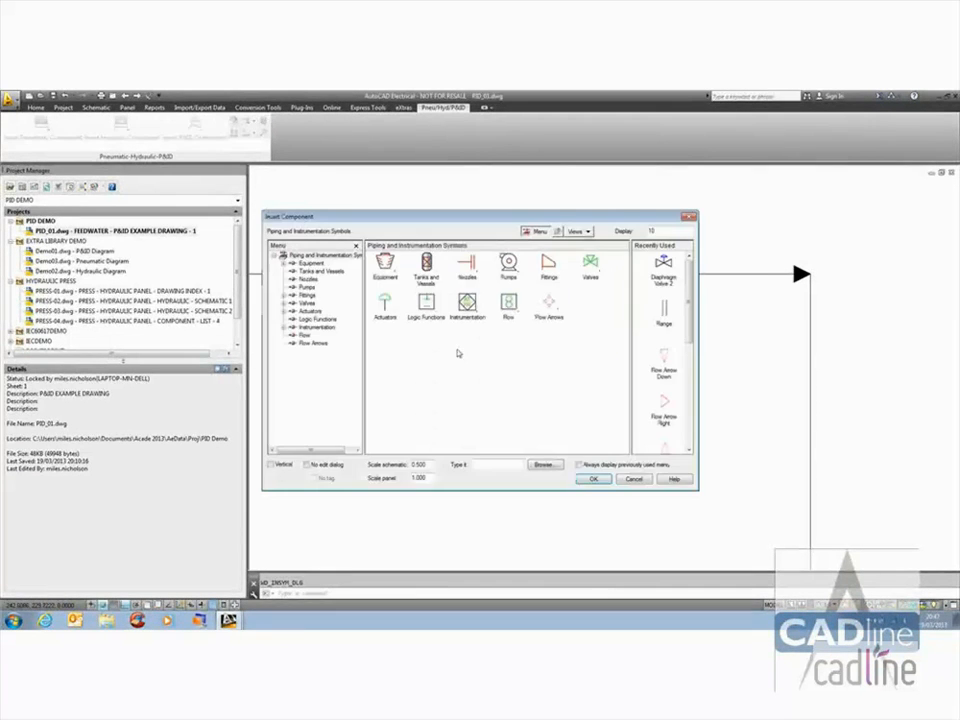
{"action": "left_click", "coordinate": [467, 306]}
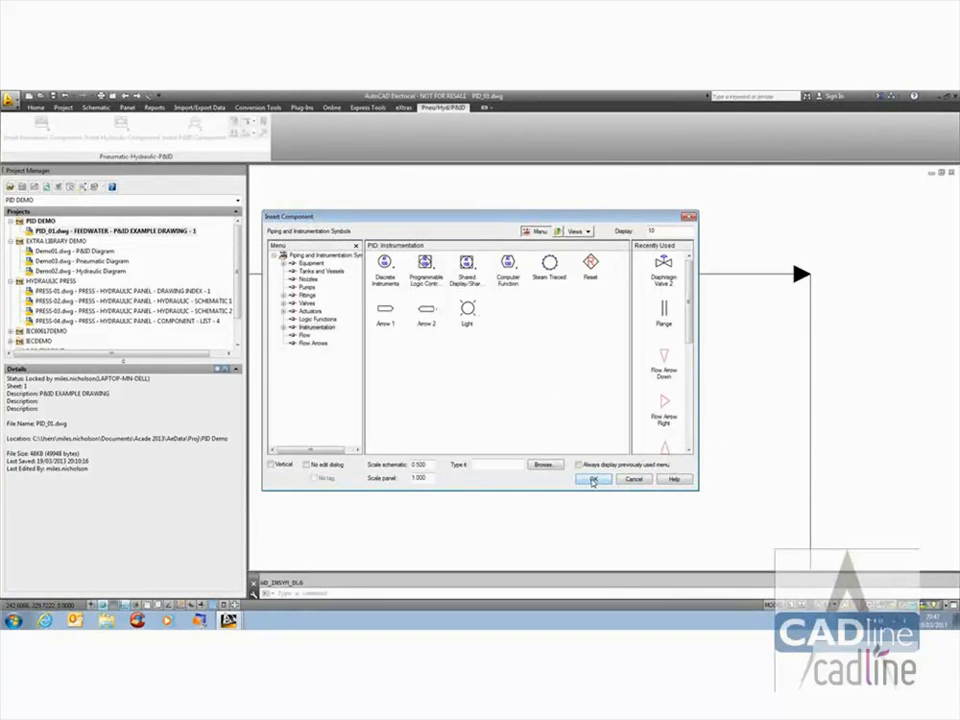
{"action": "left_click", "coordinate": [593, 480]}
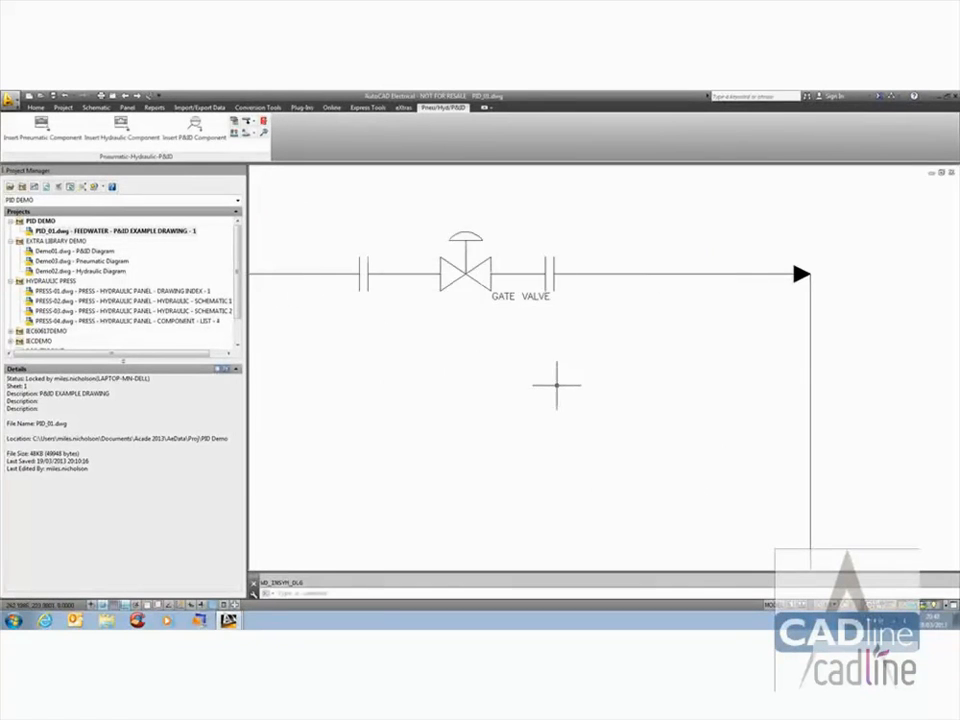
Step: Open the gate valve for editing, look up its catalog data and create a new catalog table for the general family GV
{"action": "scroll", "coordinate": [553, 375], "scroll_direction": "down", "scroll_amount": 6}
{"action": "scroll", "coordinate": [551, 368], "scroll_direction": "up", "scroll_amount": 5}
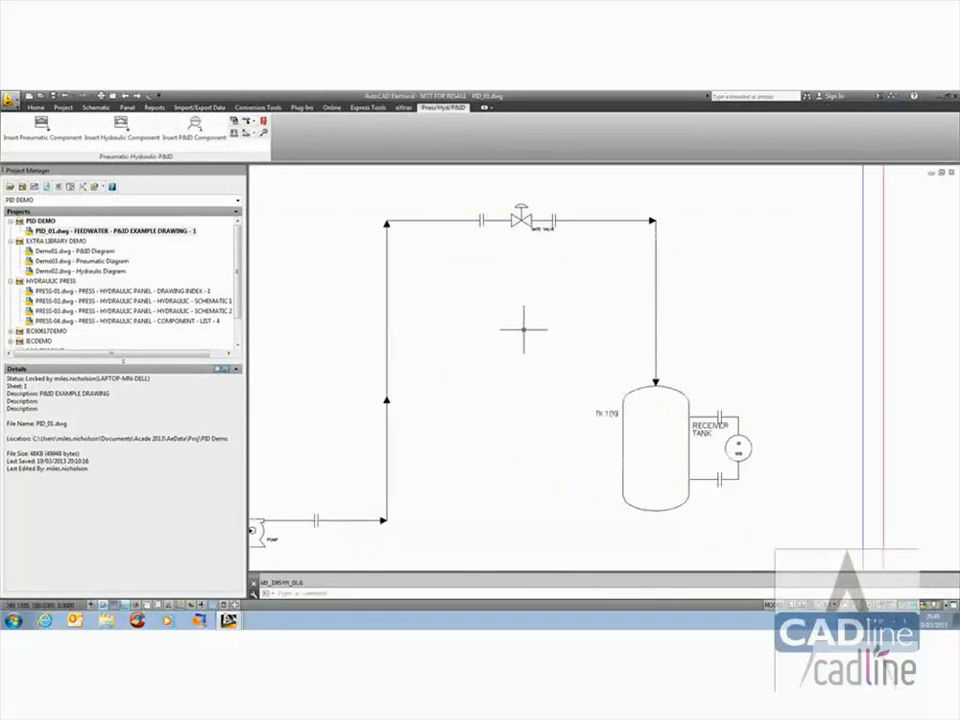
{"action": "scroll", "coordinate": [523, 326], "scroll_direction": "down", "scroll_amount": 2}
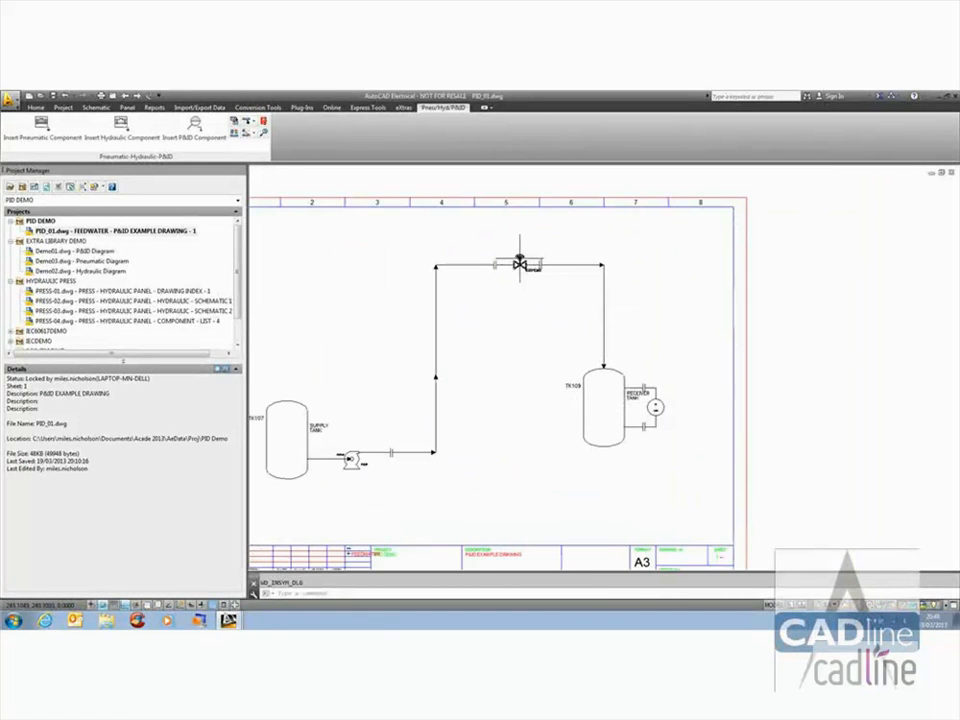
{"action": "right_click", "coordinate": [520, 264]}
{"action": "left_click", "coordinate": [520, 229]}
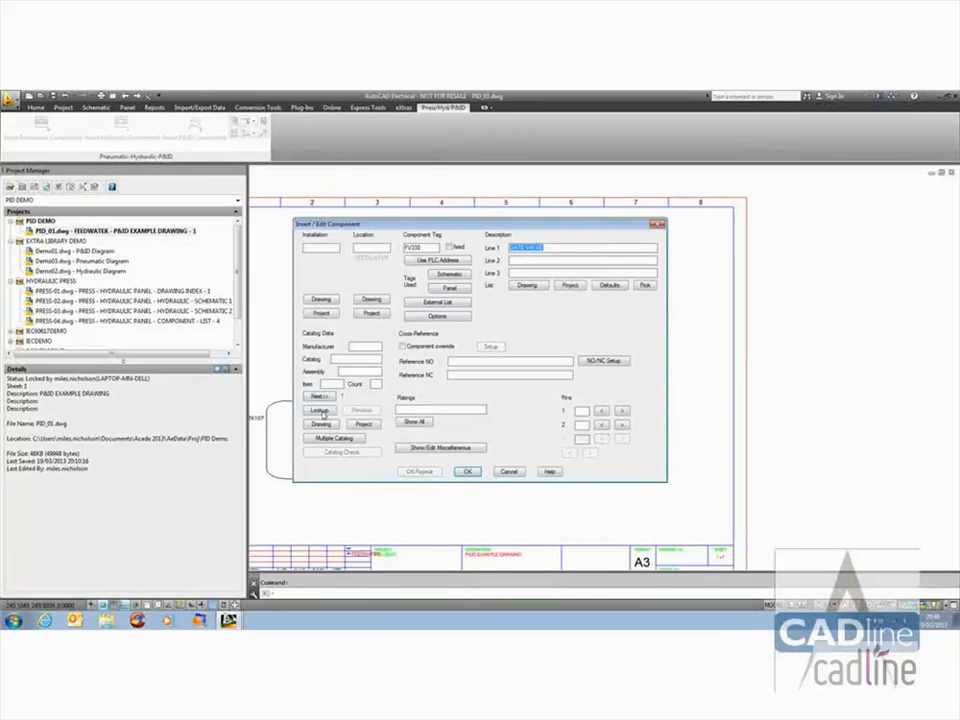
{"action": "left_click", "coordinate": [319, 410]}
{"action": "left_click", "coordinate": [550, 394]}
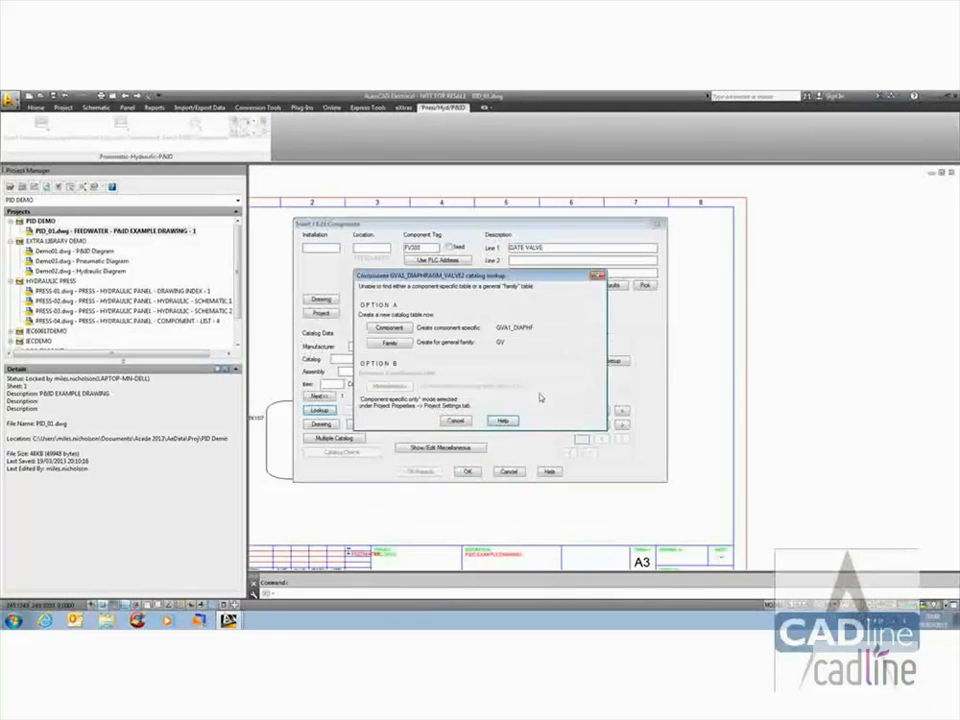
{"action": "left_click", "coordinate": [399, 344]}
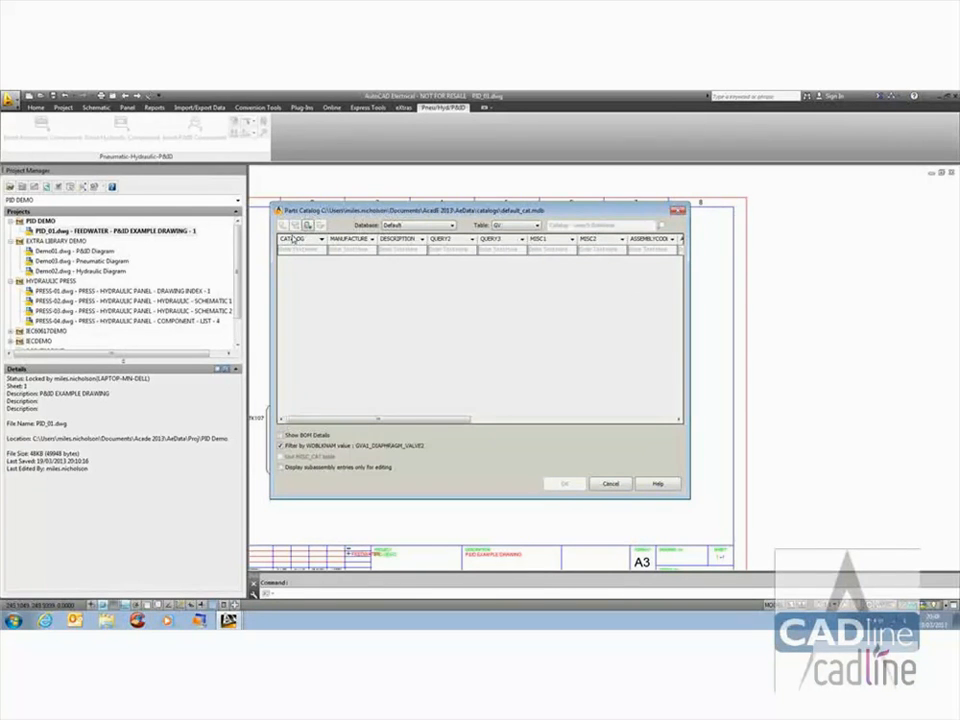
Step: Add a catalog record to the GV table with description ISOLATION VALVE, manufacturer CADLINE and catalog number XYZ123
{"action": "left_click", "coordinate": [307, 225]}
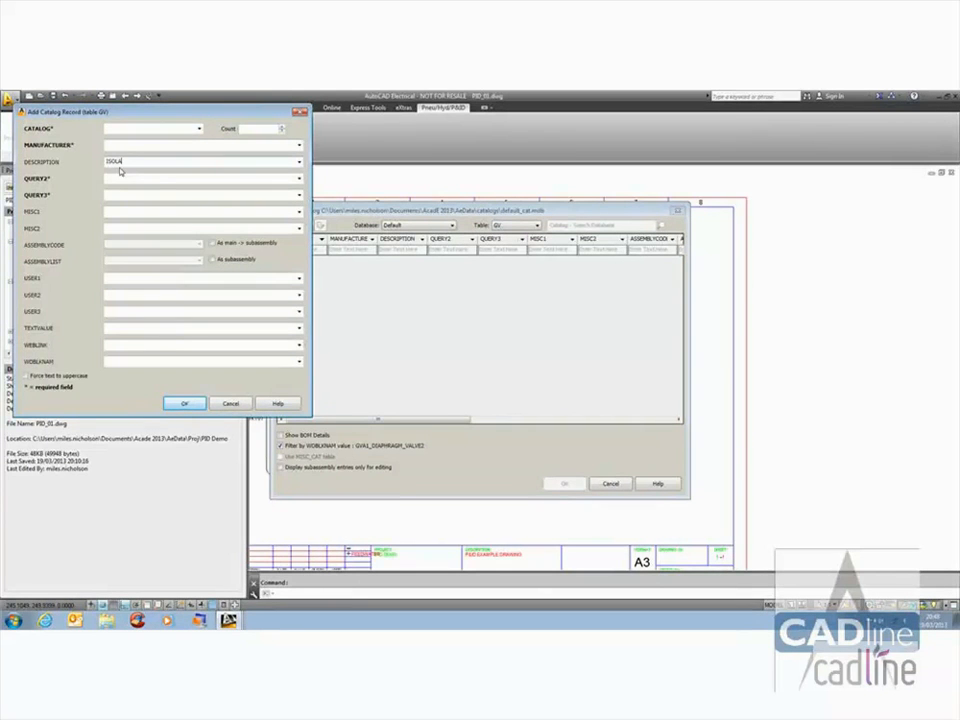
{"action": "left_click", "coordinate": [120, 172]}
{"action": "type", "text": "ISOLATION VALVE"}
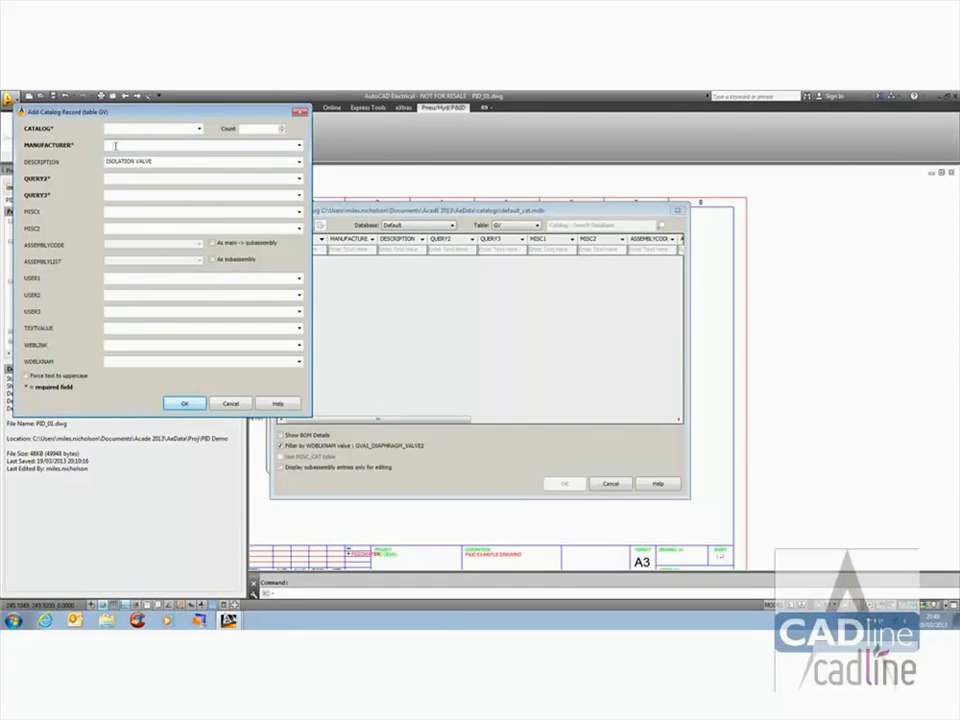
{"action": "type", "text": "CADLINE"}
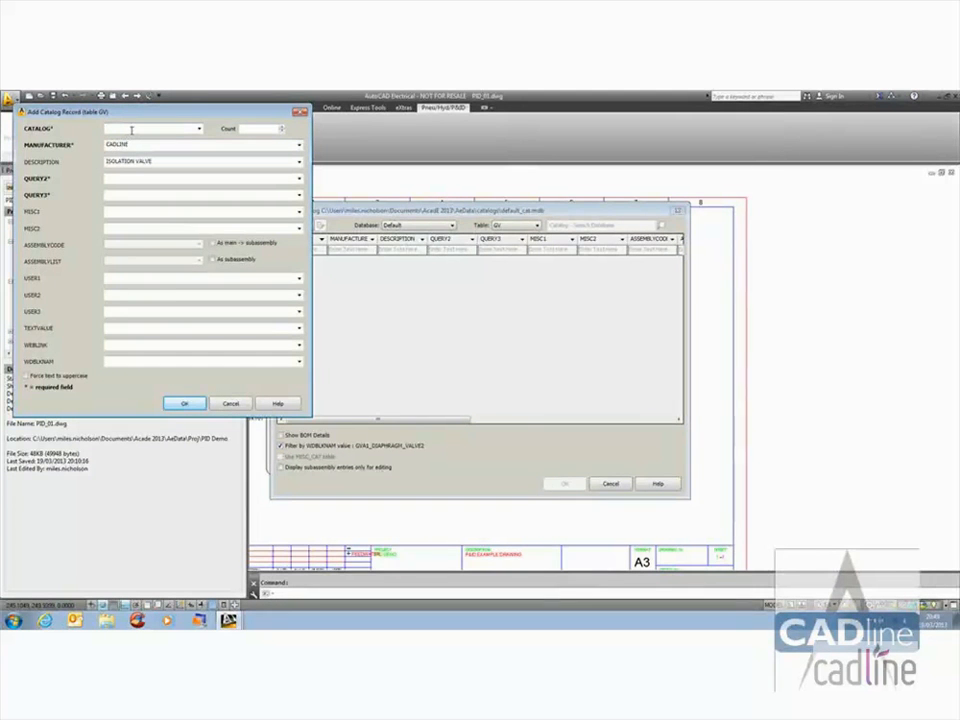
{"action": "type", "text": "XYZ123"}
{"action": "left_click", "coordinate": [131, 178]}
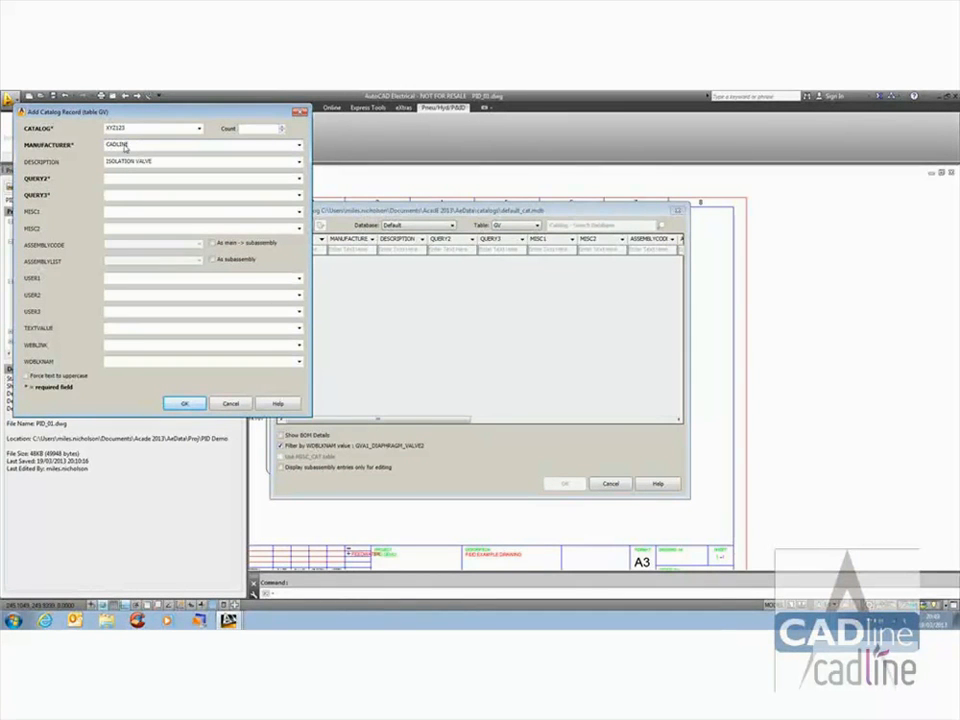
Step: Change the catalog record's manufacturer to SPIRAX and its catalog number to M21SK3
{"action": "left_click_drag", "start_coordinate": [147, 144], "coordinate": [103, 145]}
{"action": "type", "text": "SPIRAXS"}
{"action": "left_click_drag", "start_coordinate": [130, 128], "coordinate": [104, 128]}
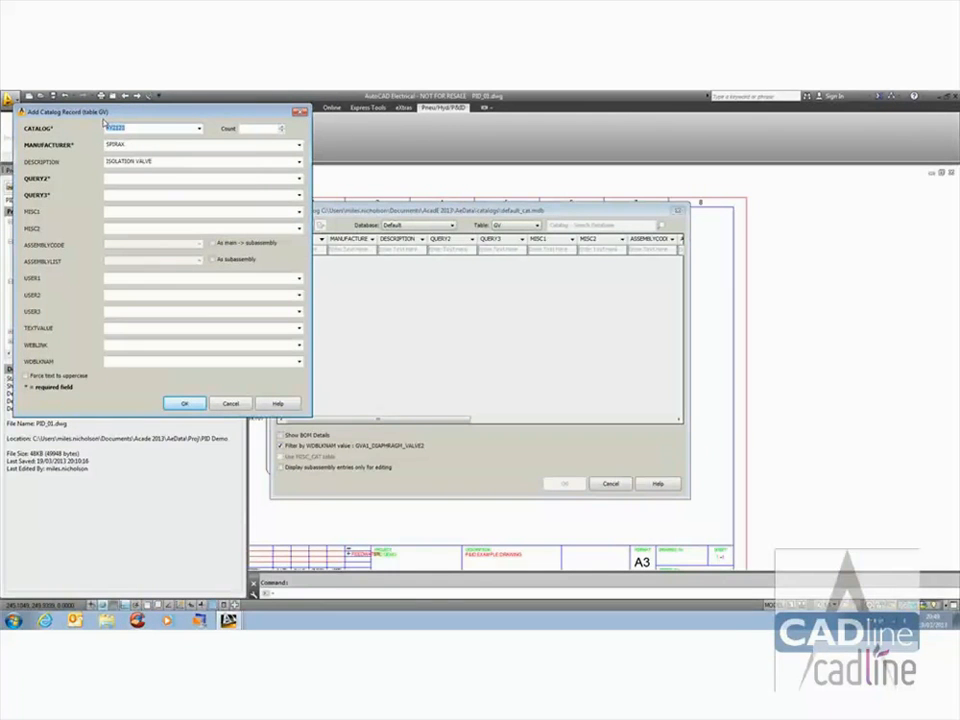
{"action": "type", "text": "702Si2"}
Step: Set the catalog record's QUERY2 value to 316L S/S
{"action": "left_click", "coordinate": [124, 179]}
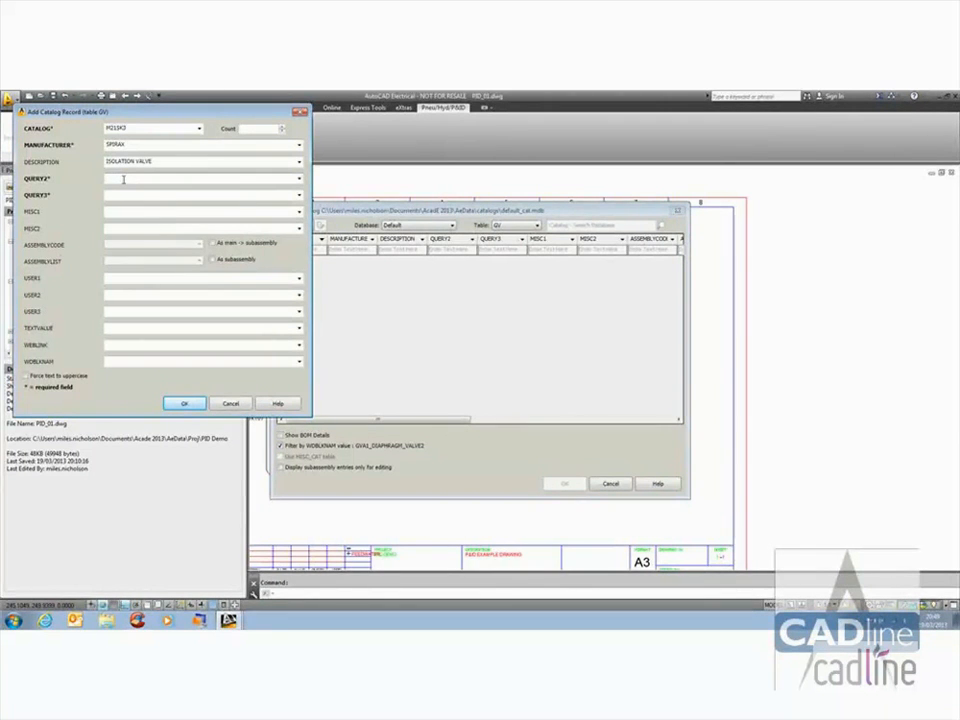
{"action": "type", "text": "50"}
{"action": "type", "text": "L S/"}
{"action": "type", "text": "S"}
Step: Complete the catalog record with QUERY3 set to BALL and assign the record to the gate valve
{"action": "left_click", "coordinate": [128, 194]}
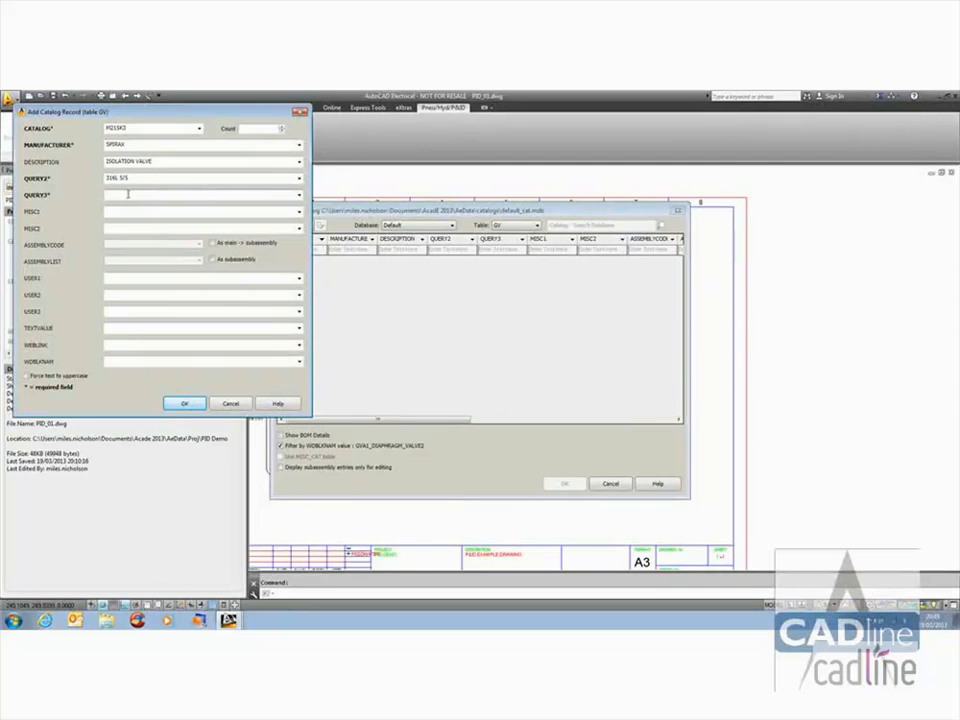
{"action": "type", "text": "BS"}
{"action": "type", "text": "LL"}
{"action": "type", "text": " VALVE"}
{"action": "key", "text": "BackSpace"}
{"action": "key", "text": "BackSpace"}
{"action": "key", "text": "BackSpace"}
{"action": "key", "text": "BackSpace"}
{"action": "key", "text": "BackSpace"}
{"action": "key", "text": "BackSpace"}
{"action": "left_click", "coordinate": [182, 405]}
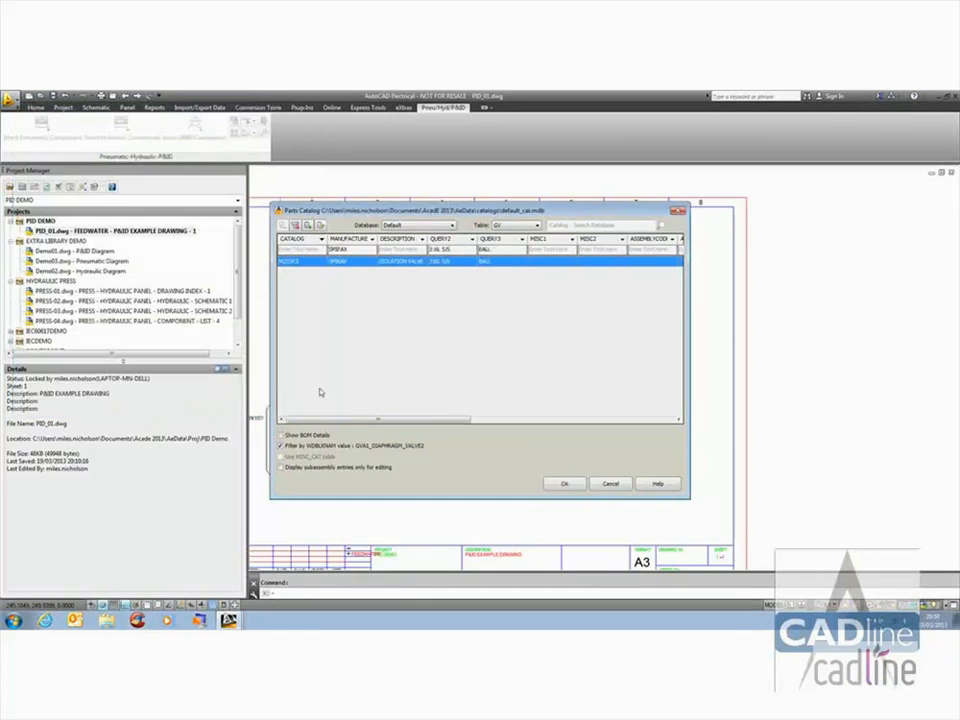
{"action": "left_click", "coordinate": [563, 483]}
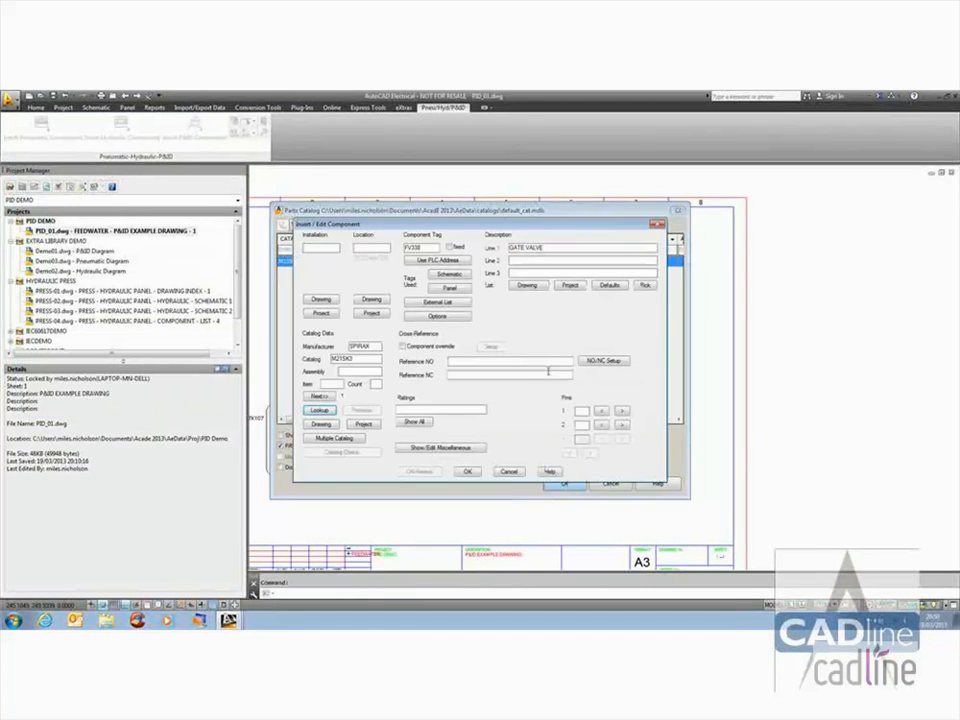
Step: Apply the gate valve's component settings and reopen the valve to check its miscellaneous attributes
{"action": "left_click", "coordinate": [467, 471]}
{"action": "scroll", "coordinate": [510, 285], "scroll_direction": "up", "scroll_amount": 2}
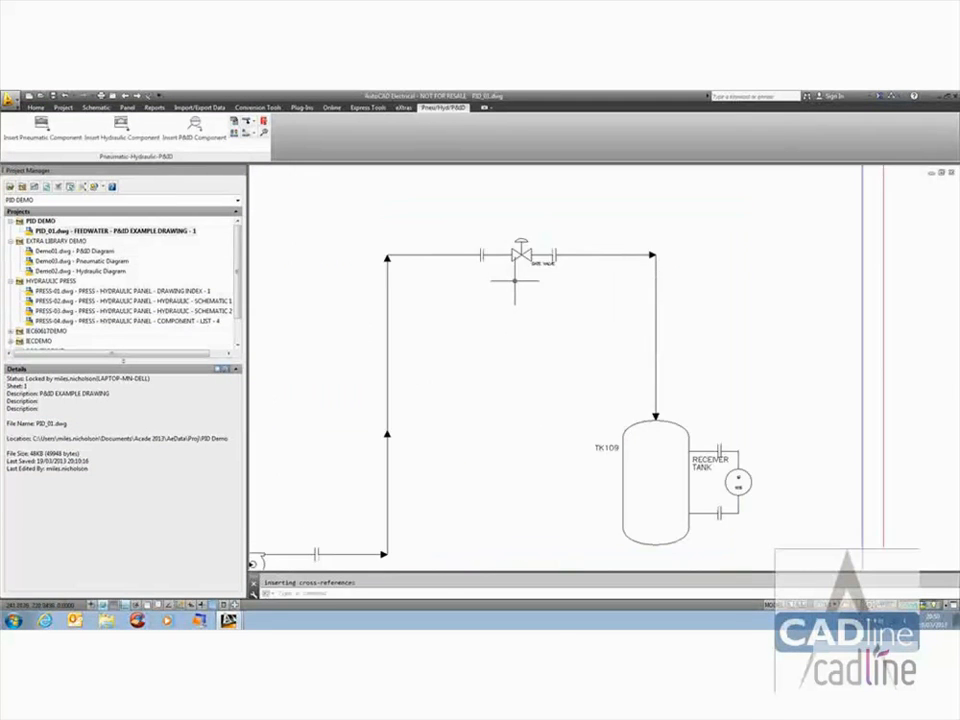
{"action": "middle_click_drag", "start_coordinate": [507, 283], "coordinate": [485, 306]}
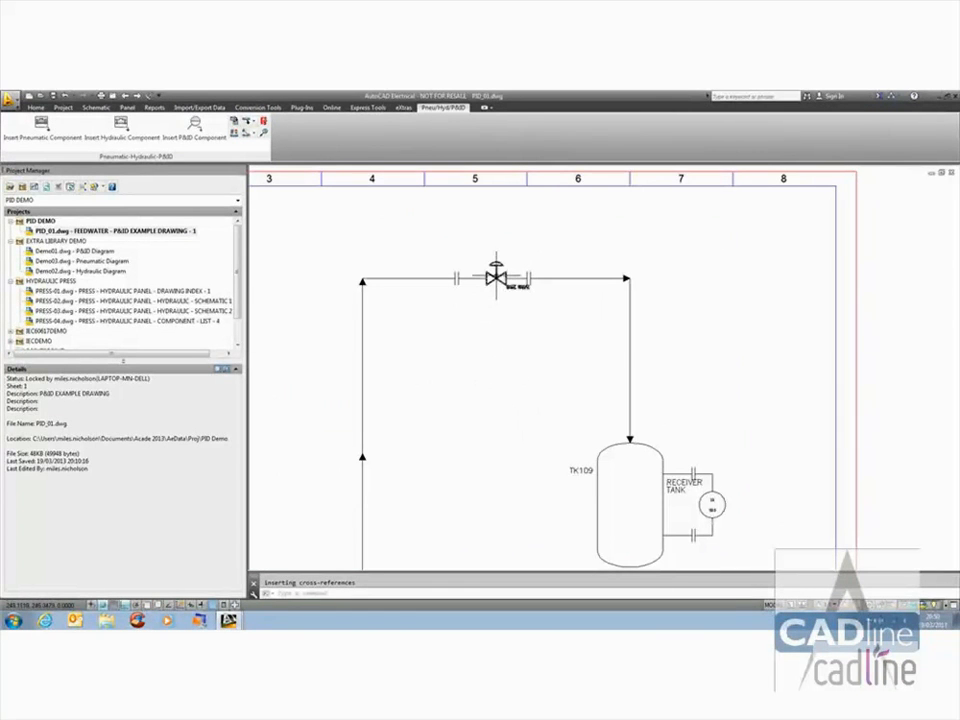
{"action": "right_click", "coordinate": [496, 277]}
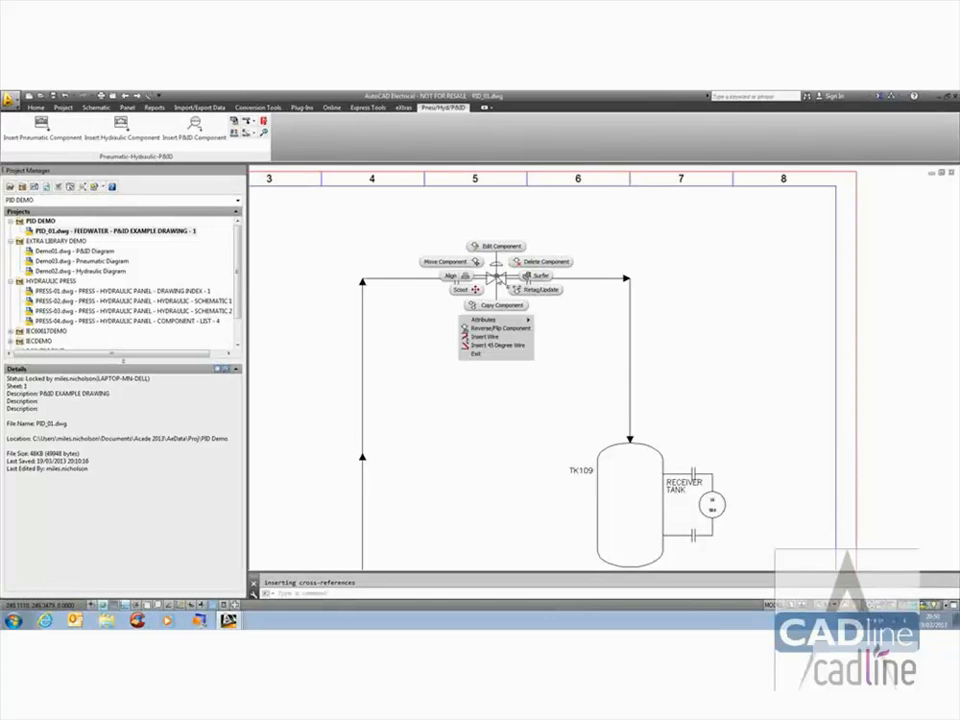
{"action": "left_click", "coordinate": [500, 246]}
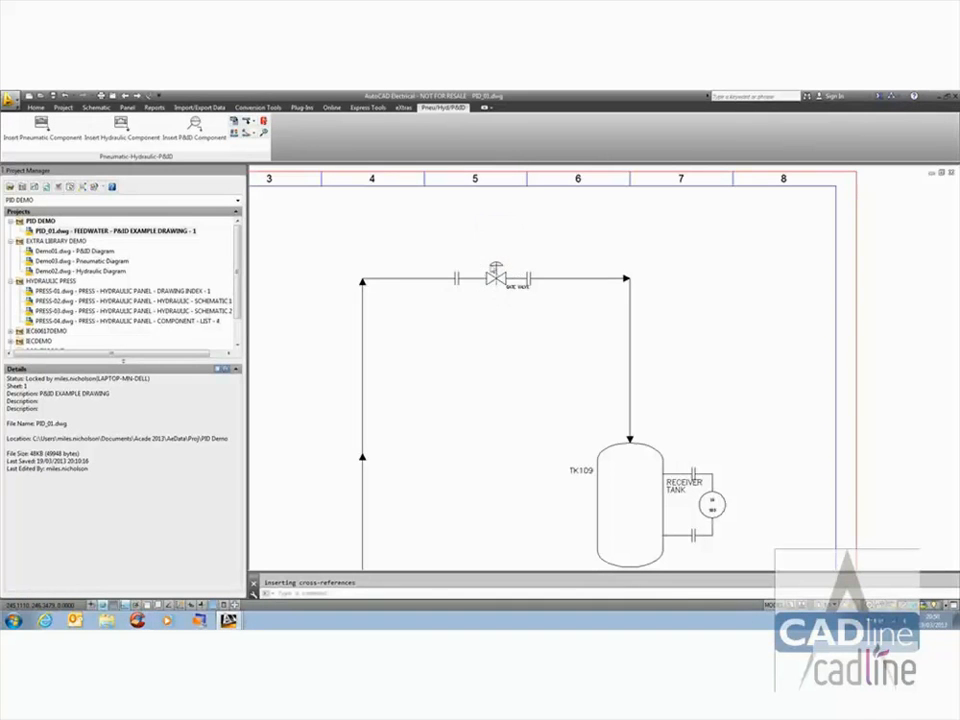
{"action": "left_click", "coordinate": [446, 447]}
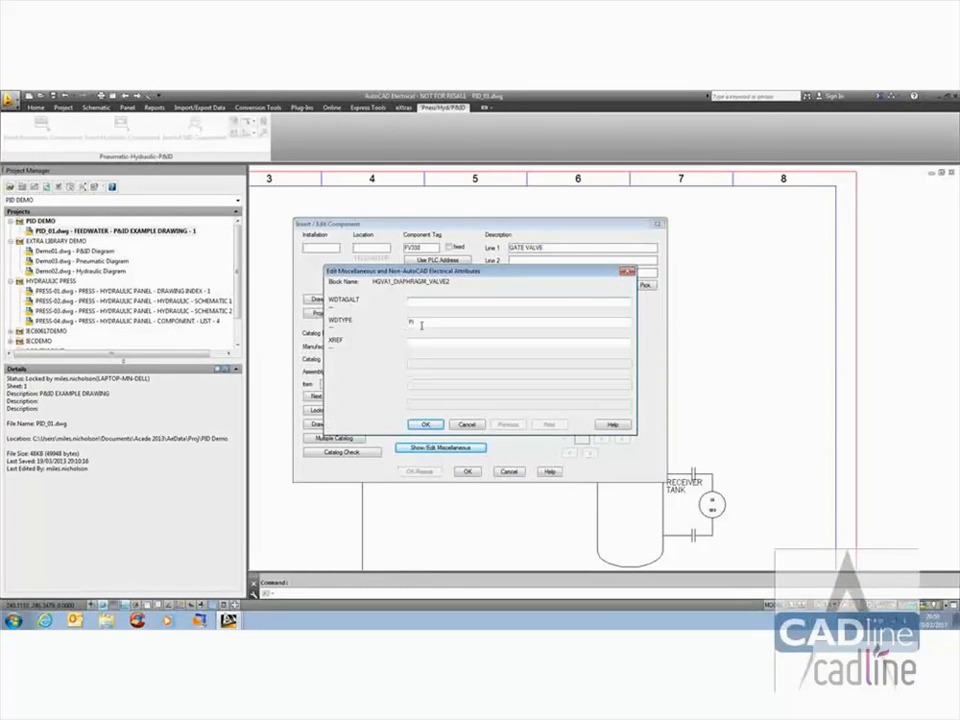
{"action": "left_click", "coordinate": [465, 426]}
{"action": "left_click", "coordinate": [467, 471]}
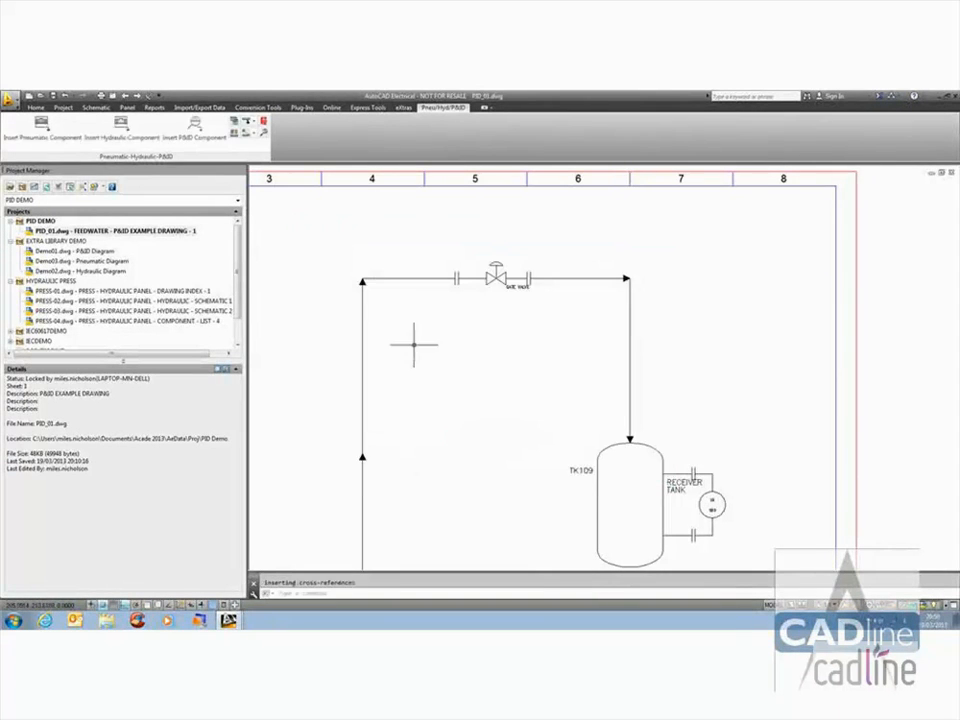
Step: Generate a bill of material report for the active drawing in the P&ID category, view it and close it
{"action": "left_click", "coordinate": [154, 107]}
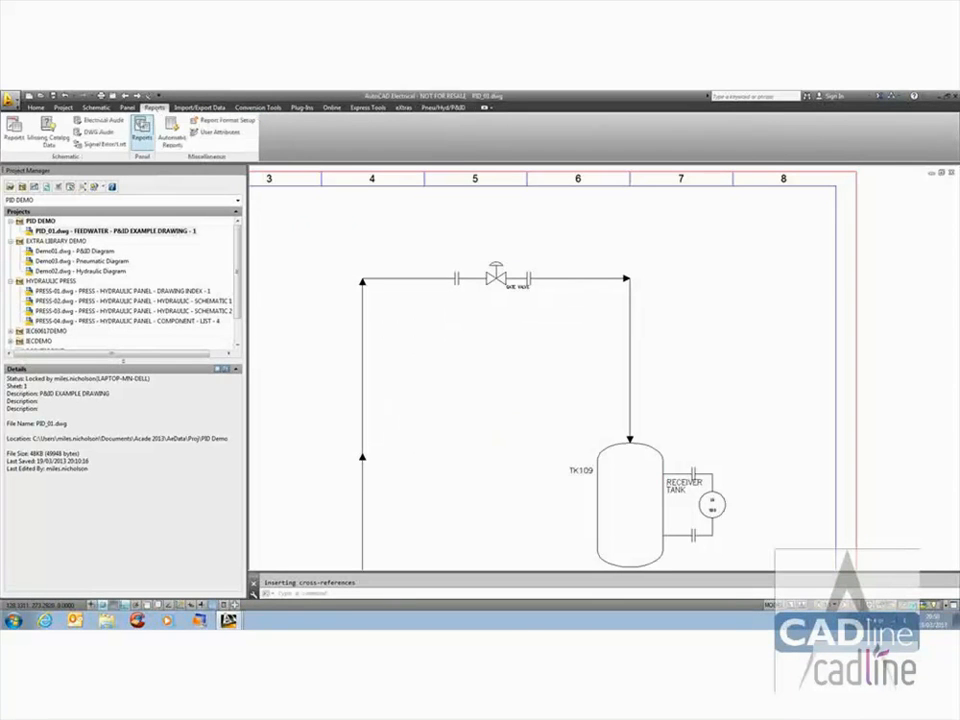
{"action": "left_click", "coordinate": [14, 128]}
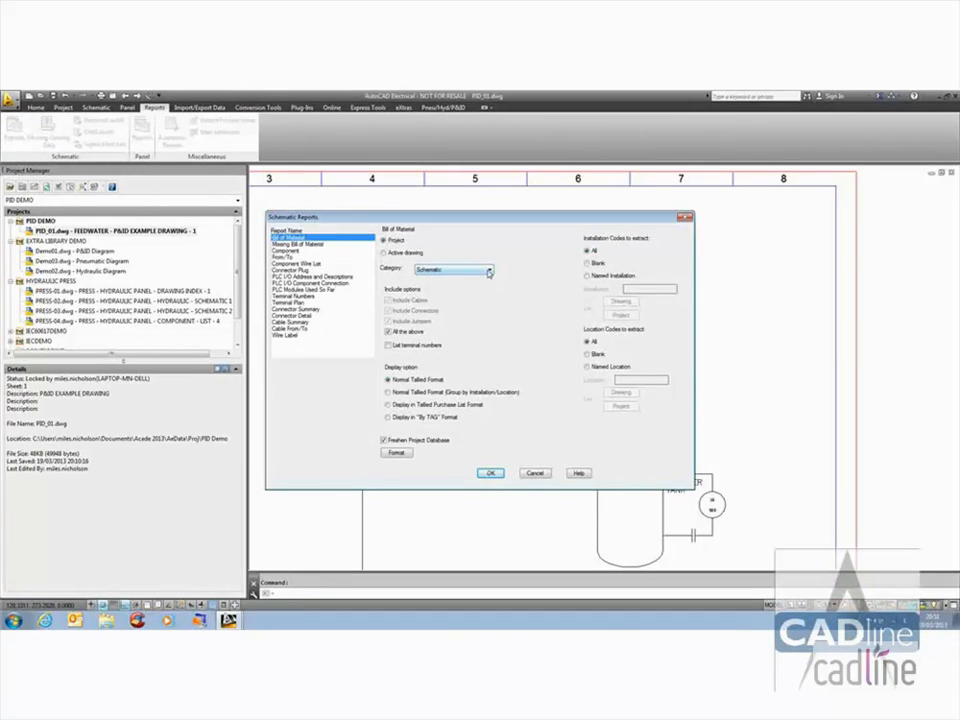
{"action": "left_click", "coordinate": [489, 272]}
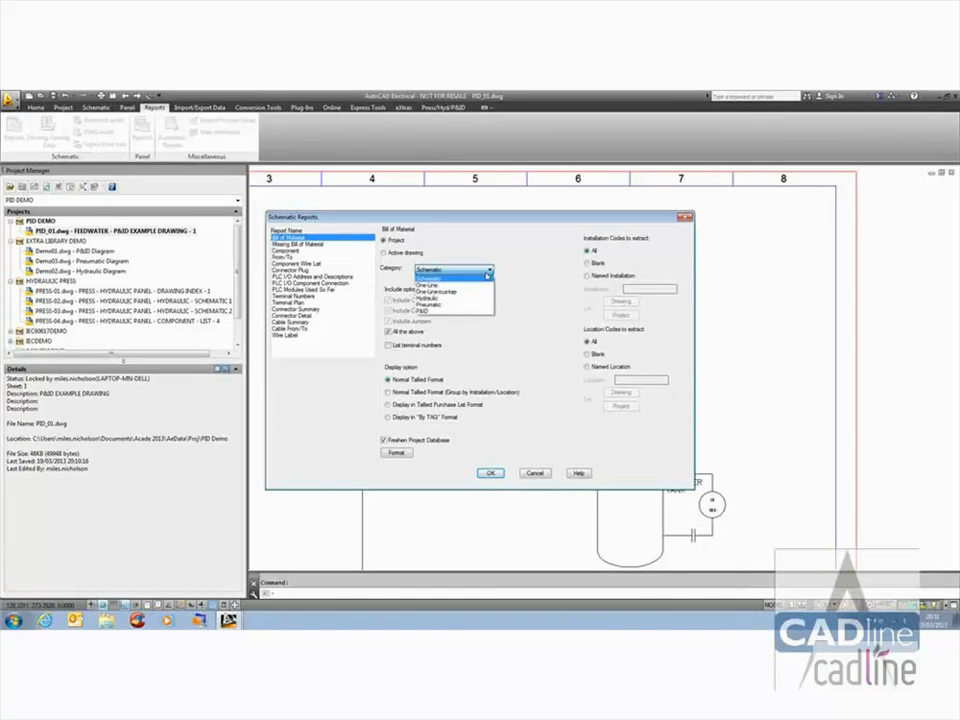
{"action": "left_click", "coordinate": [435, 312]}
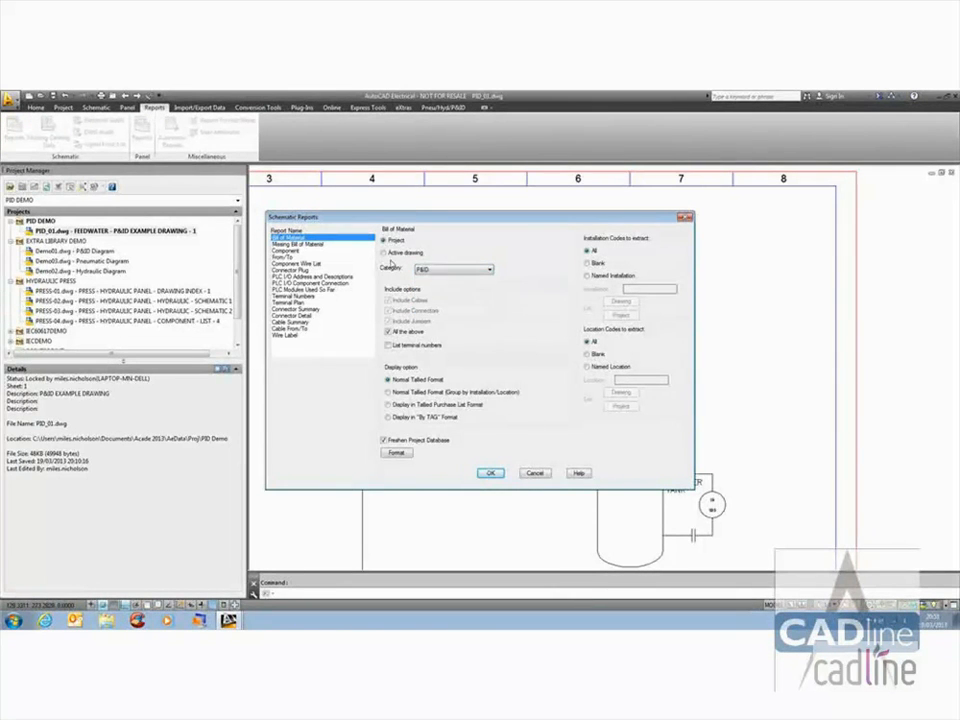
{"action": "left_click", "coordinate": [384, 253]}
{"action": "left_click", "coordinate": [490, 473]}
{"action": "left_click", "coordinate": [444, 361]}
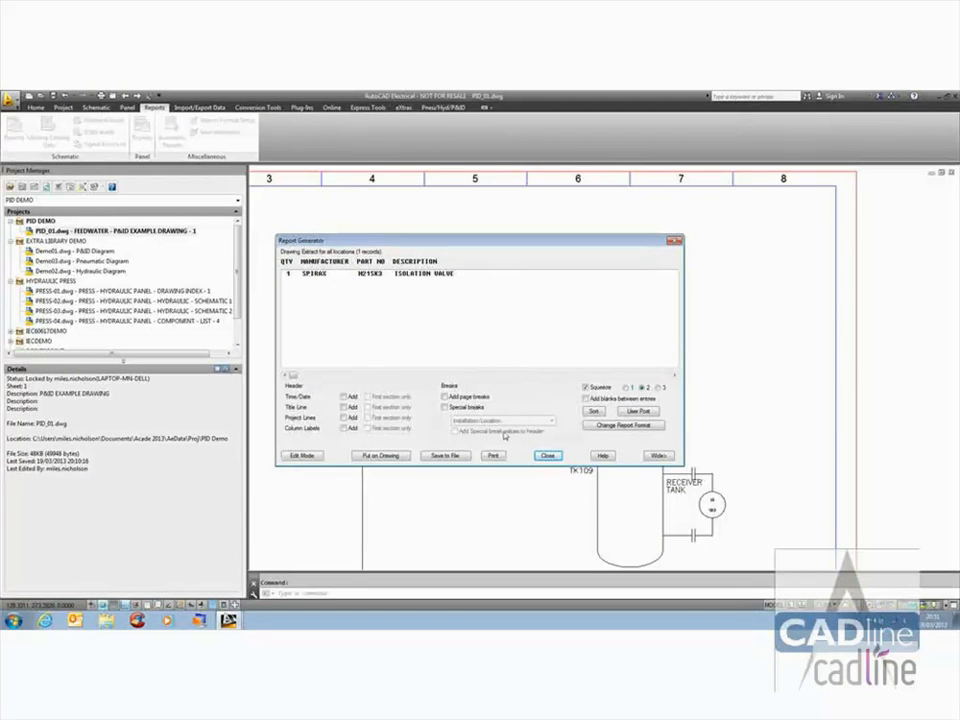
{"action": "left_click", "coordinate": [547, 457]}
Step: Try to generate a bill of material for the whole project in the Schematic category, using the "By TAG" format
{"action": "key", "text": "Return"}
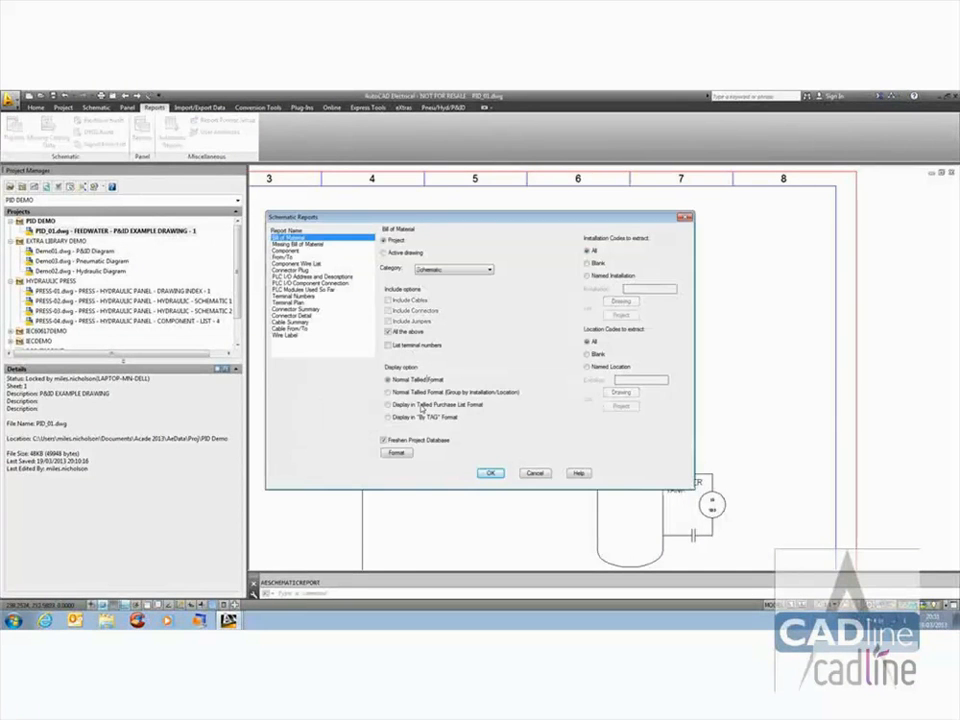
{"action": "left_click", "coordinate": [388, 417]}
{"action": "left_click", "coordinate": [490, 473]}
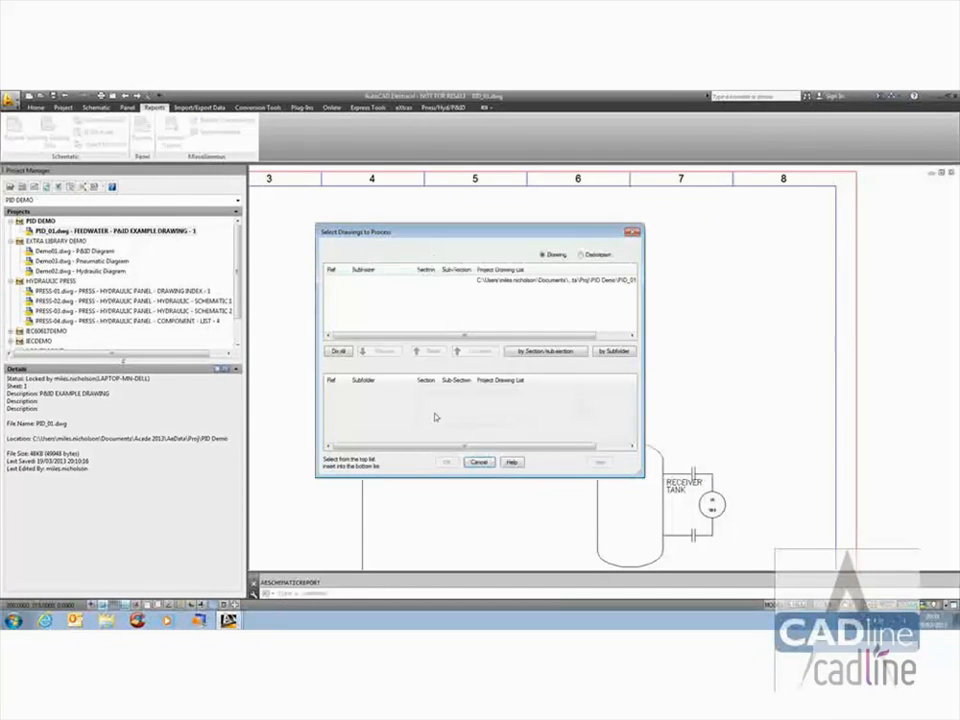
{"action": "left_click", "coordinate": [339, 351]}
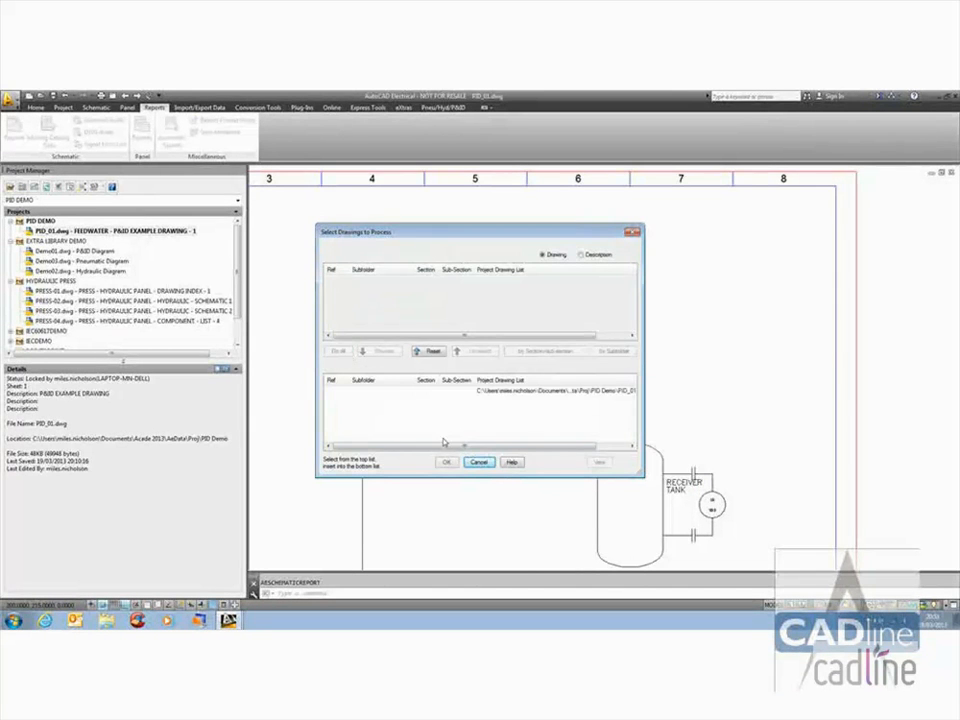
{"action": "key", "text": "Return"}
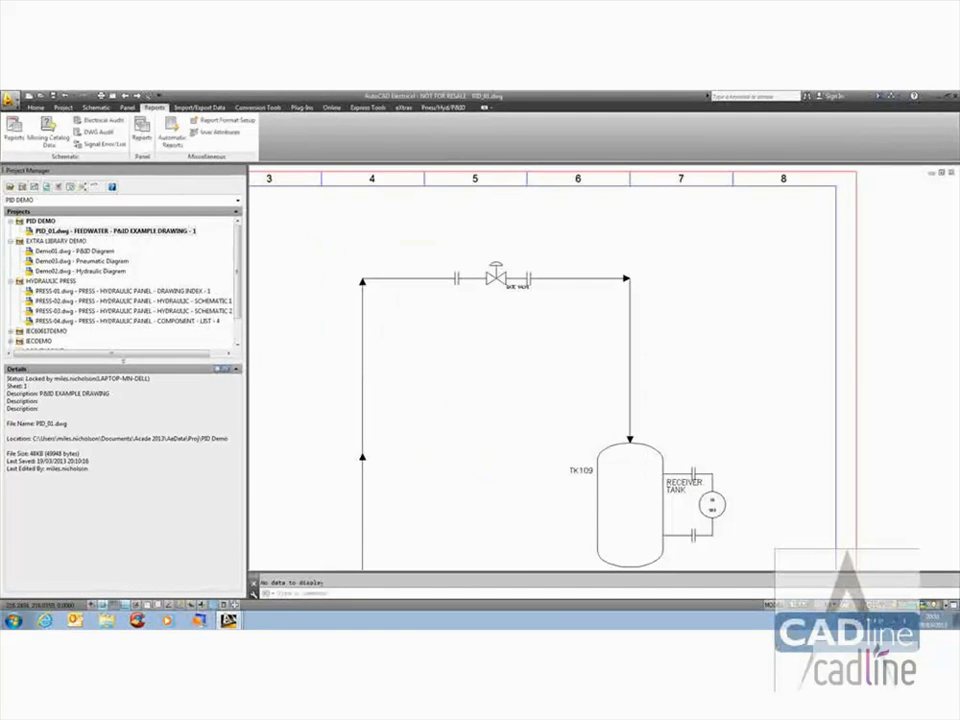
Step: Generate a P&ID bill of material for the active drawing in the "By TAG" display format
{"action": "key", "text": "Return"}
{"action": "left_click", "coordinate": [455, 270]}
{"action": "left_click", "coordinate": [460, 311]}
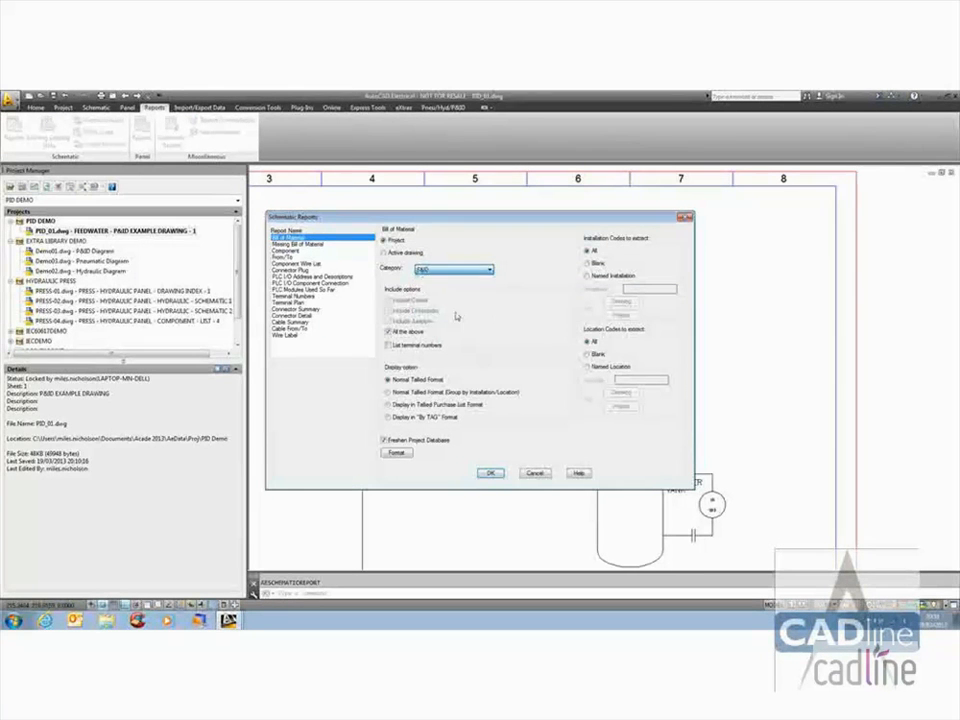
{"action": "left_click", "coordinate": [384, 253]}
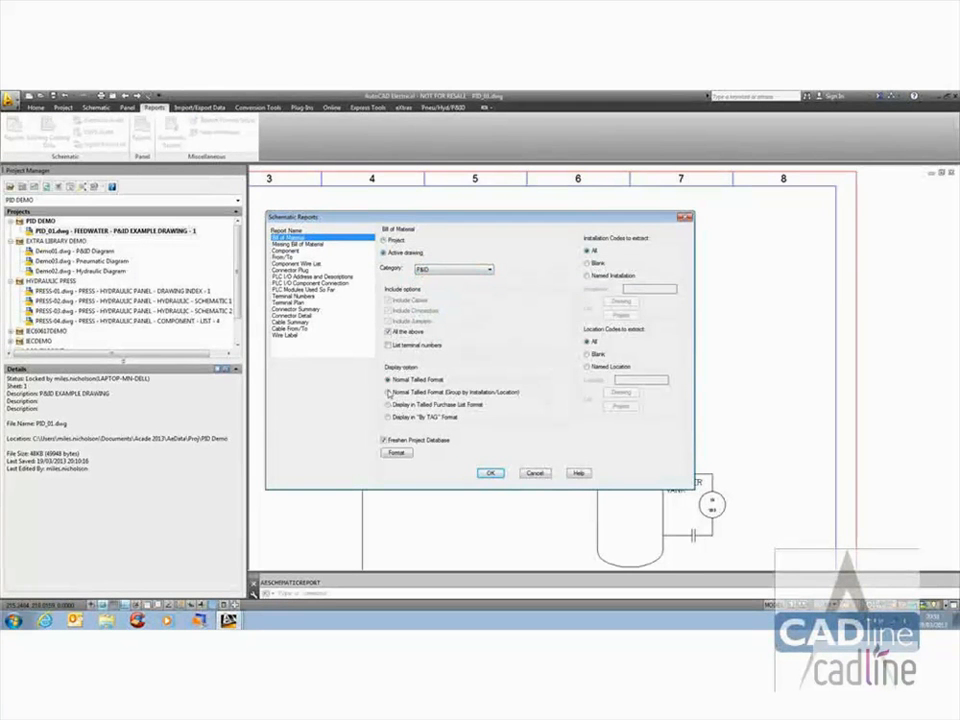
{"action": "left_click", "coordinate": [388, 417]}
{"action": "left_click", "coordinate": [490, 473]}
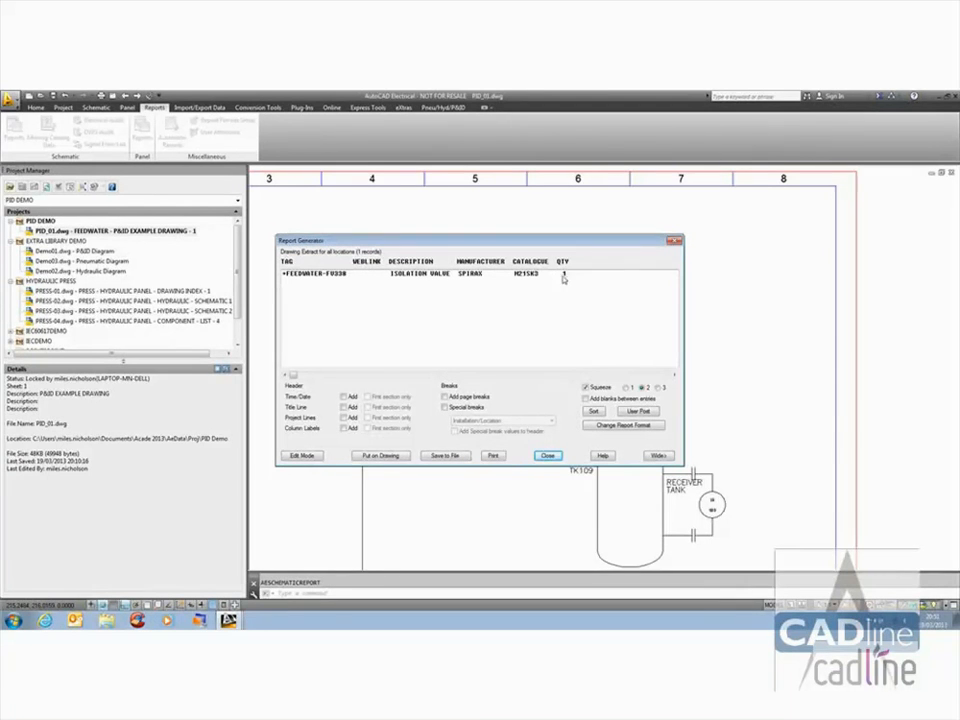
Step: Remove WEBLINK from the report fields and add QUERY2, QUERY3, MISC1 and MISC2
{"action": "left_click", "coordinate": [602, 426]}
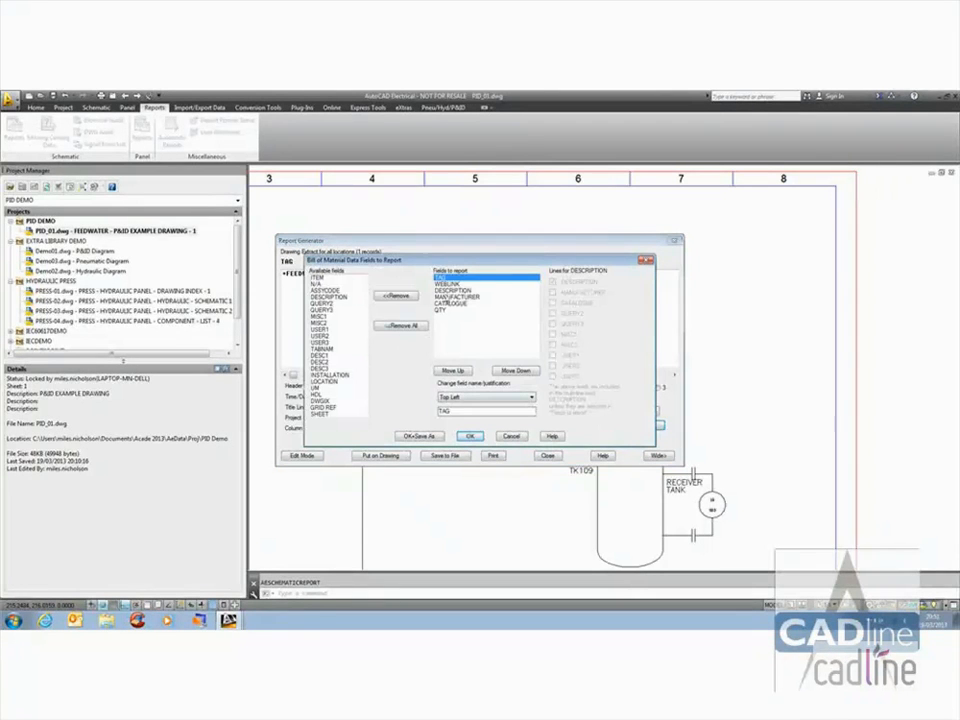
{"action": "left_click", "coordinate": [452, 287]}
{"action": "left_click", "coordinate": [396, 295]}
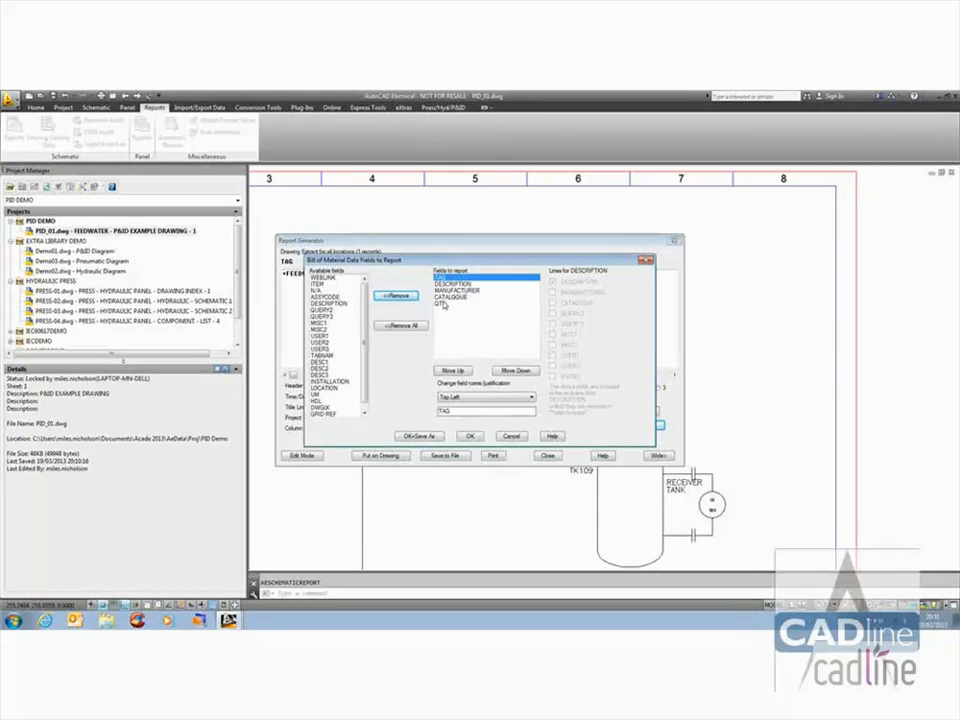
{"action": "left_click", "coordinate": [443, 303]}
{"action": "double_click", "coordinate": [336, 311]}
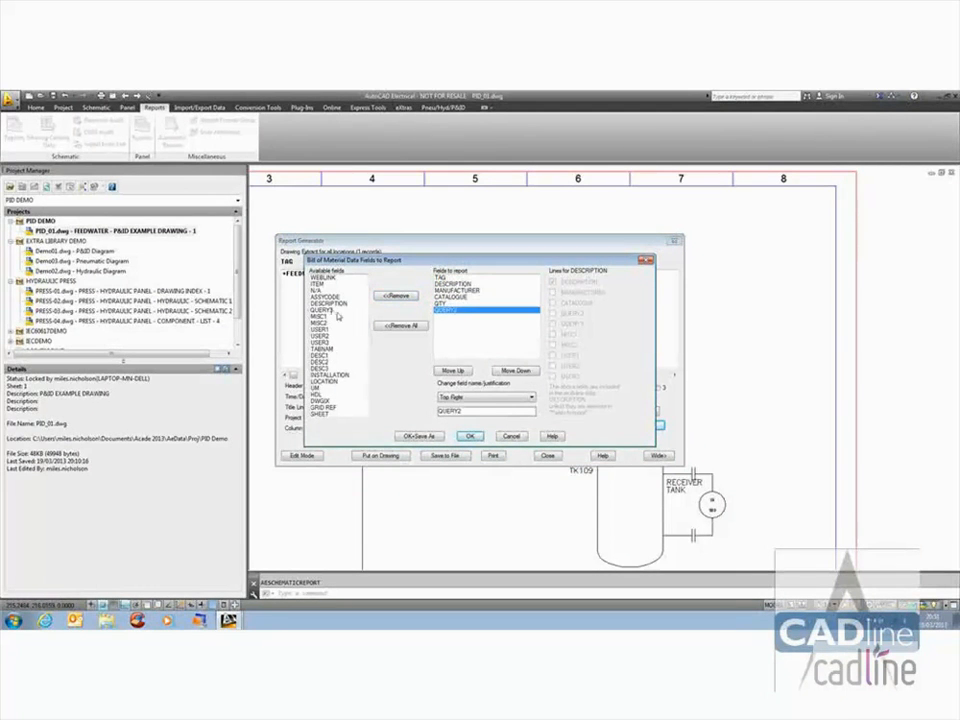
{"action": "double_click", "coordinate": [330, 311]}
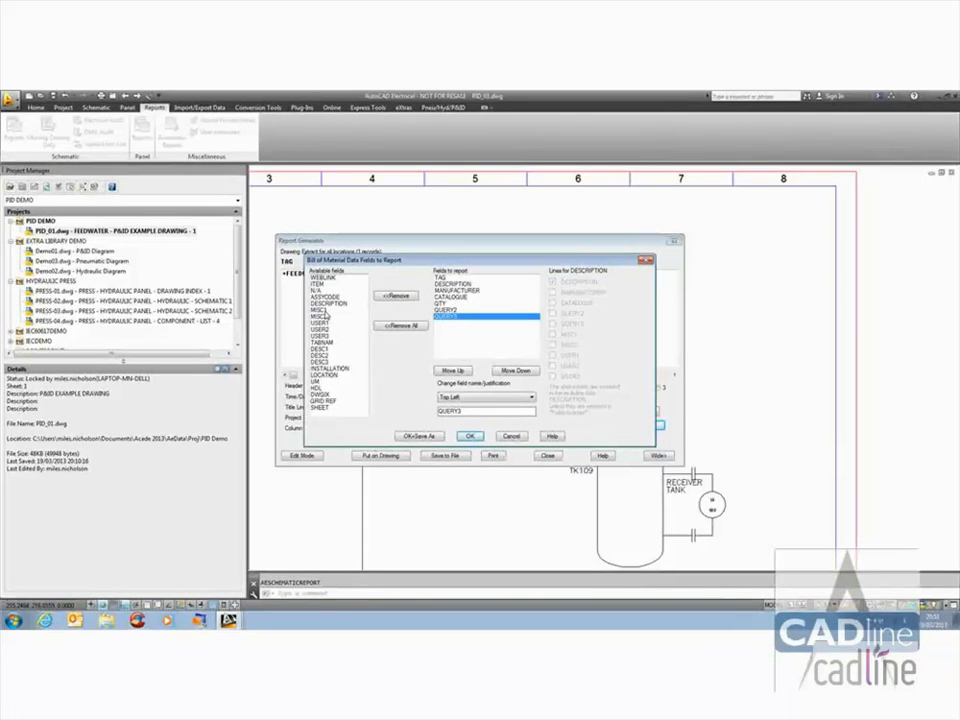
{"action": "double_click", "coordinate": [328, 311]}
{"action": "double_click", "coordinate": [328, 311]}
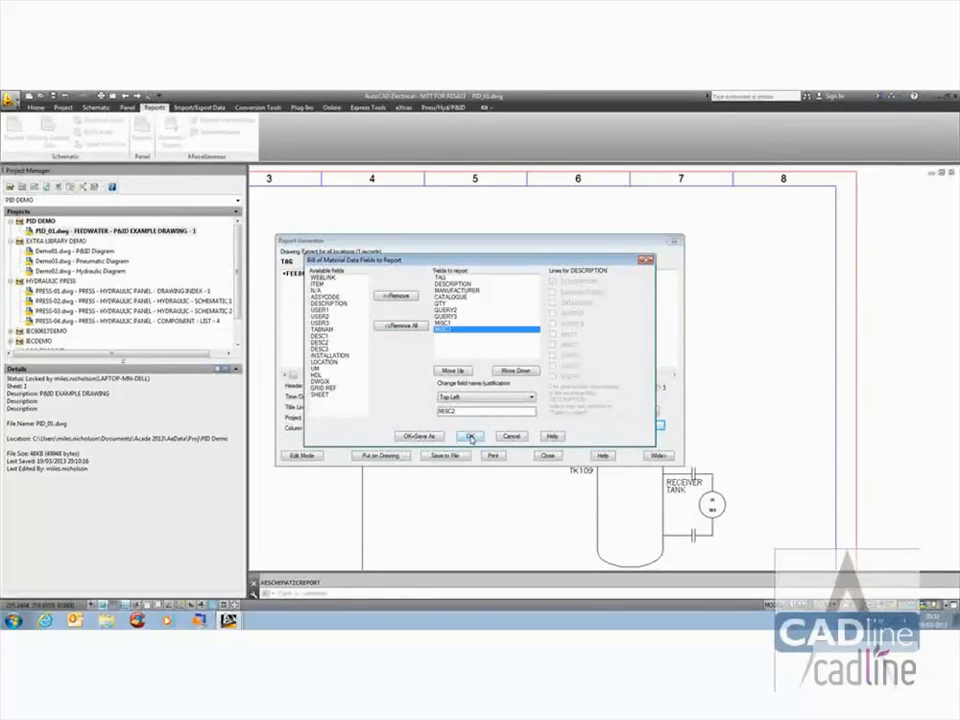
{"action": "left_click", "coordinate": [470, 437]}
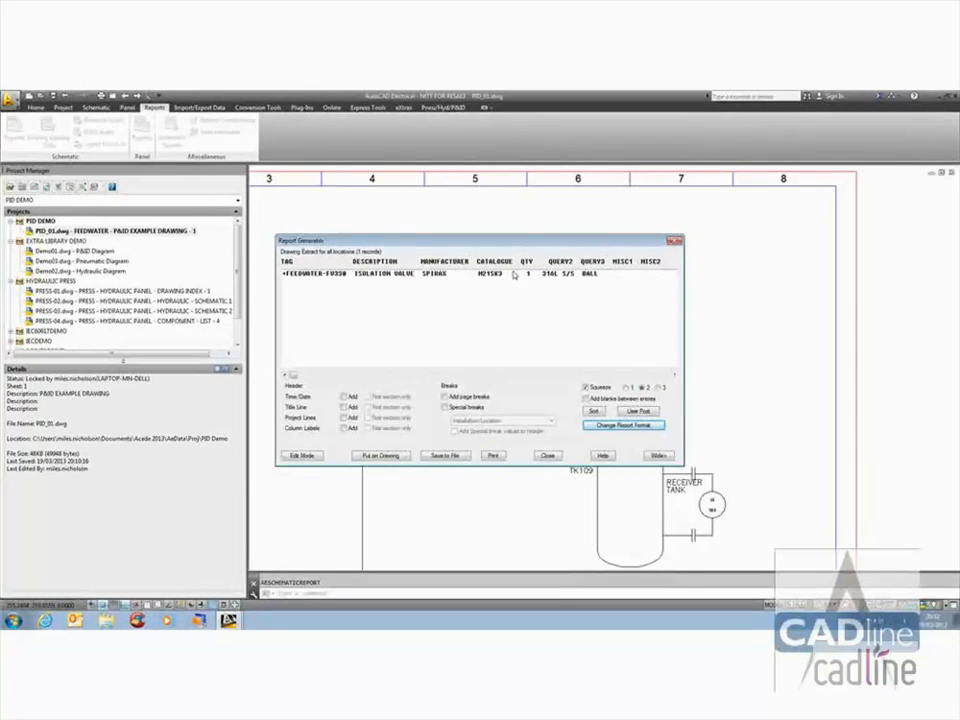
Step: Rename the report's QUERY3 column as VALVE TYPE, apply the format and close the report
{"action": "left_click", "coordinate": [612, 425]}
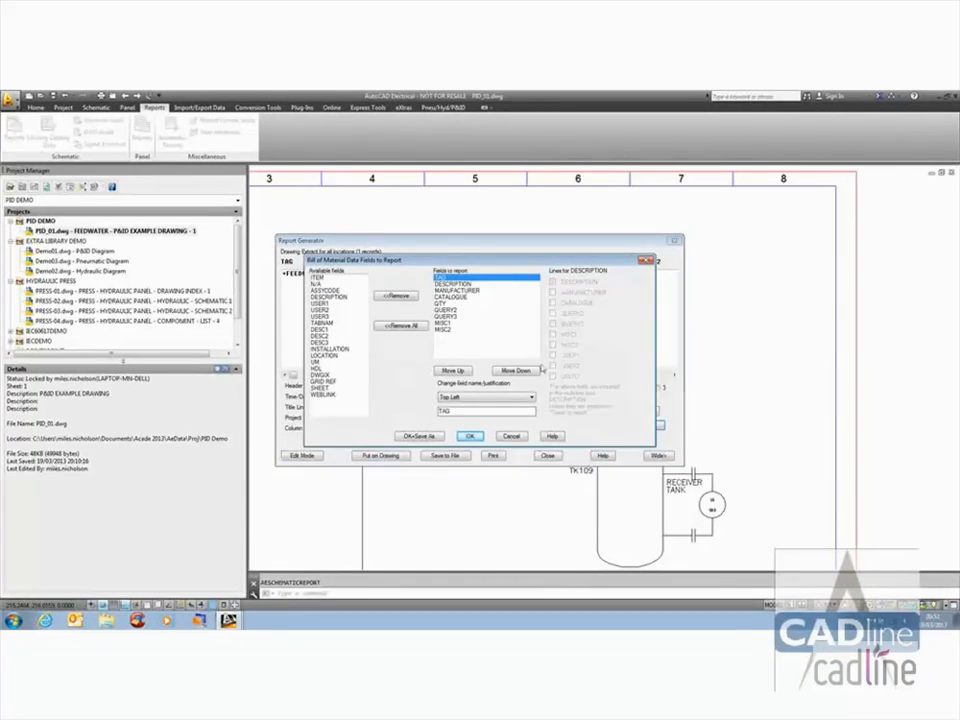
{"action": "left_click", "coordinate": [446, 311]}
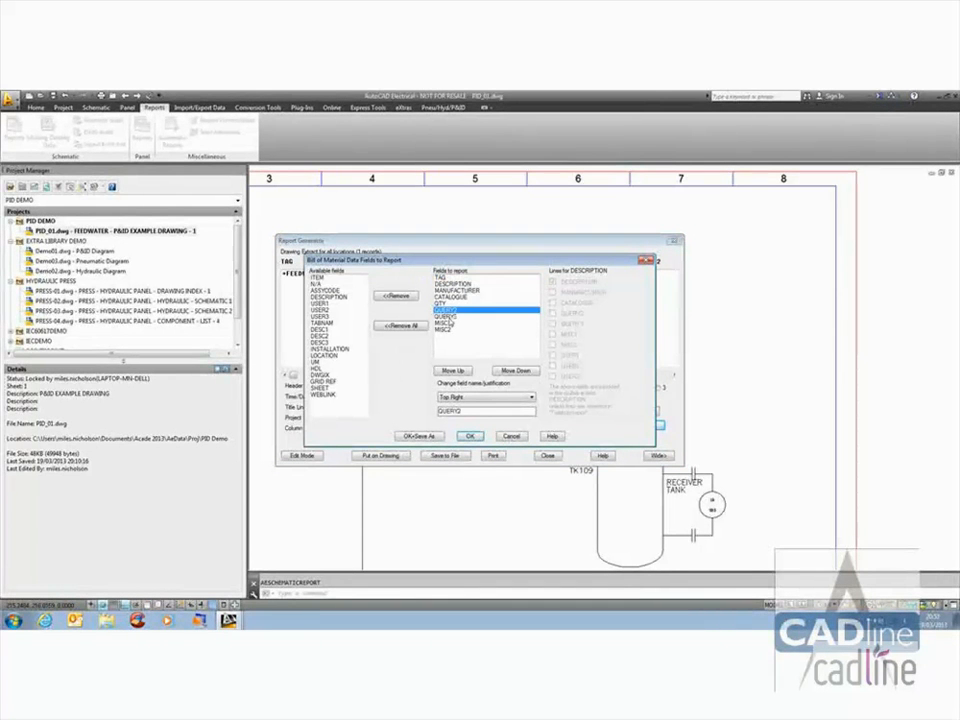
{"action": "left_click", "coordinate": [449, 318]}
{"action": "left_click_drag", "start_coordinate": [488, 265], "coordinate": [467, 277]}
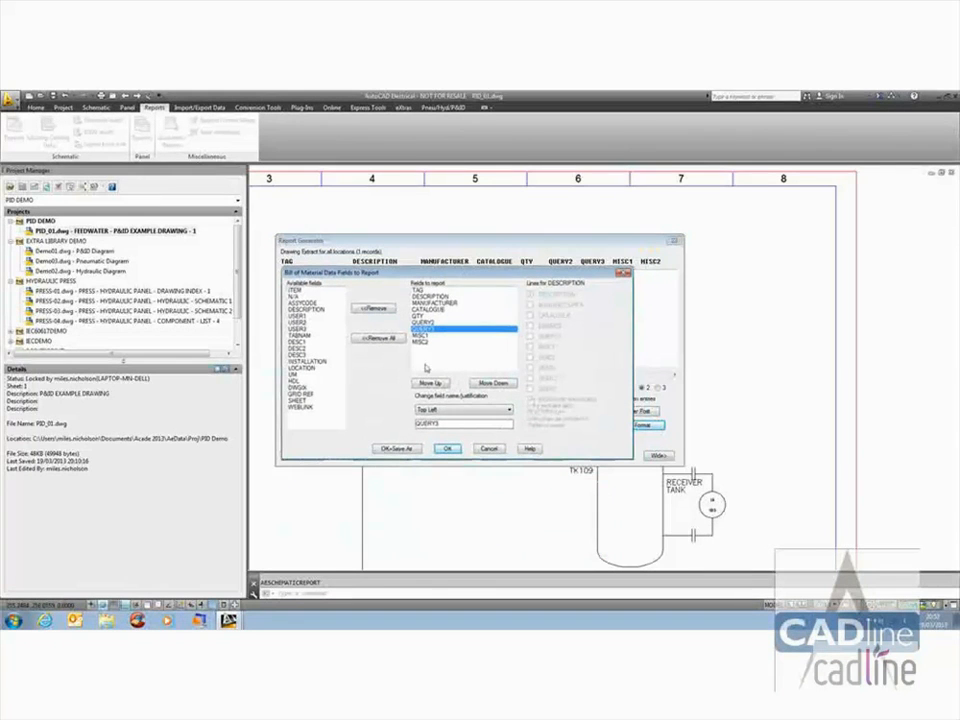
{"action": "double_click", "coordinate": [436, 424]}
{"action": "type", "text": "VELVE1"}
{"action": "left_click", "coordinate": [446, 448]}
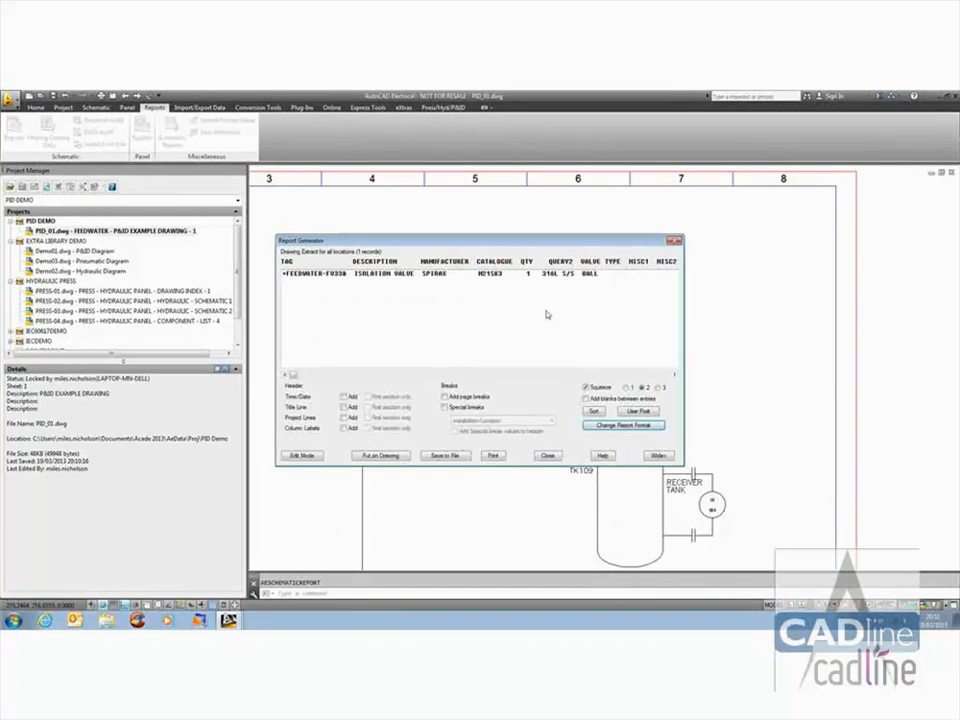
{"action": "left_click", "coordinate": [547, 456]}
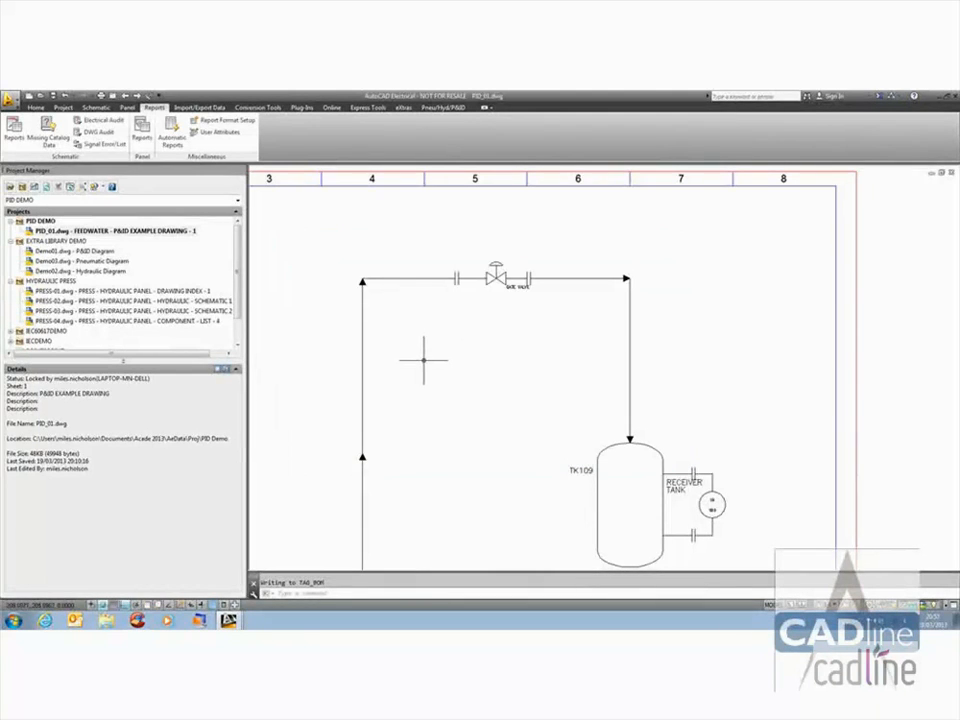
Step: Generate a Component report for the active drawing in the P&ID category
{"action": "scroll", "coordinate": [433, 350], "scroll_direction": "down", "scroll_amount": 3}
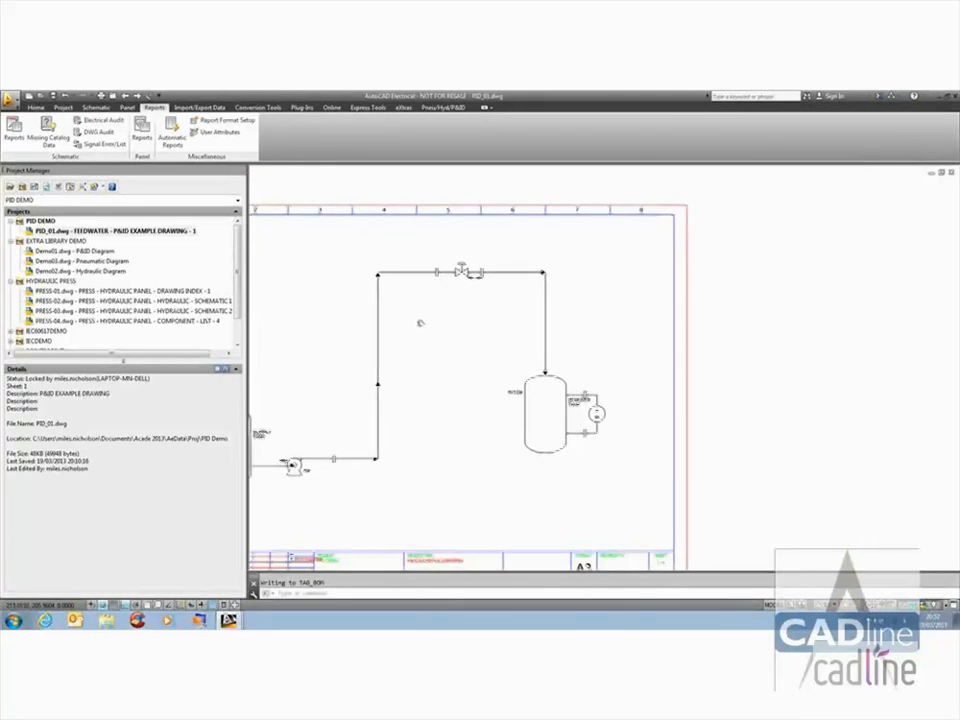
{"action": "middle_click_drag", "start_coordinate": [430, 361], "coordinate": [421, 320]}
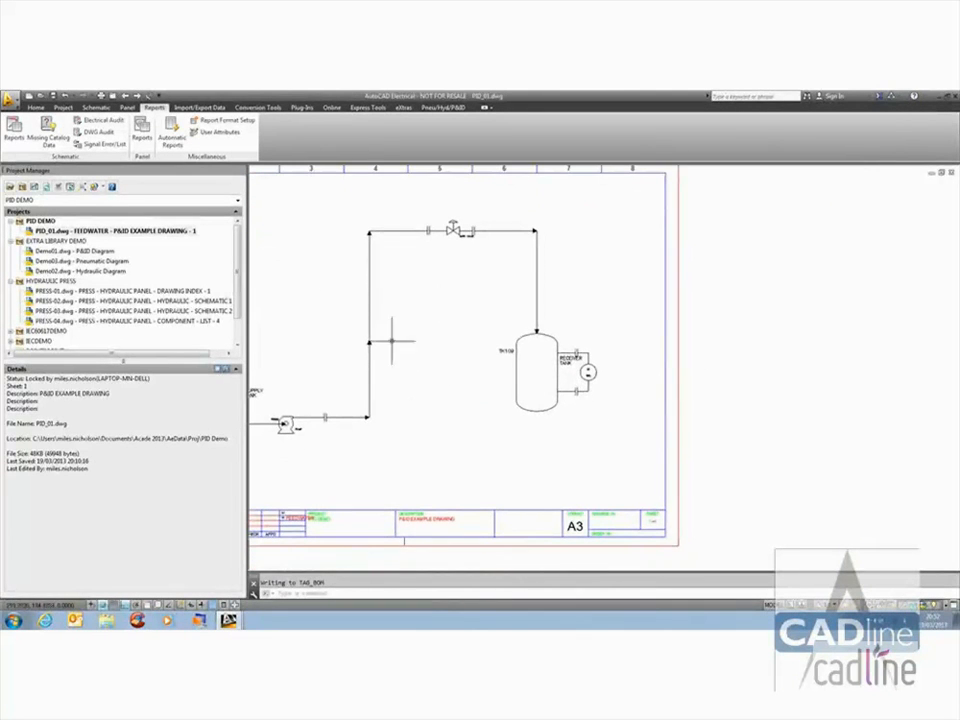
{"action": "left_click", "coordinate": [14, 128]}
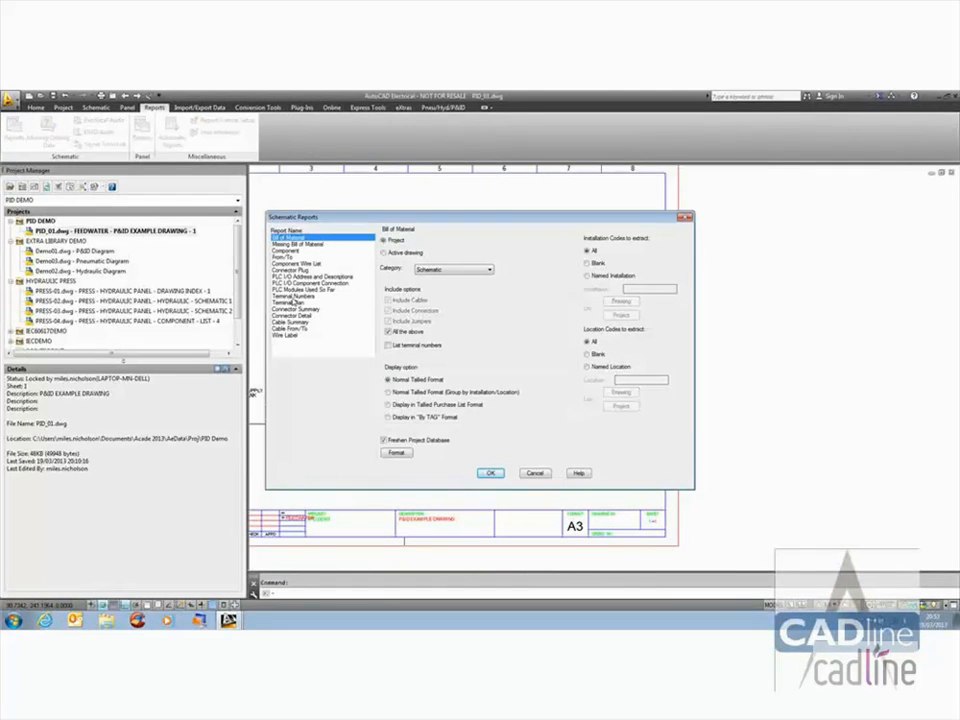
{"action": "left_click", "coordinate": [286, 250]}
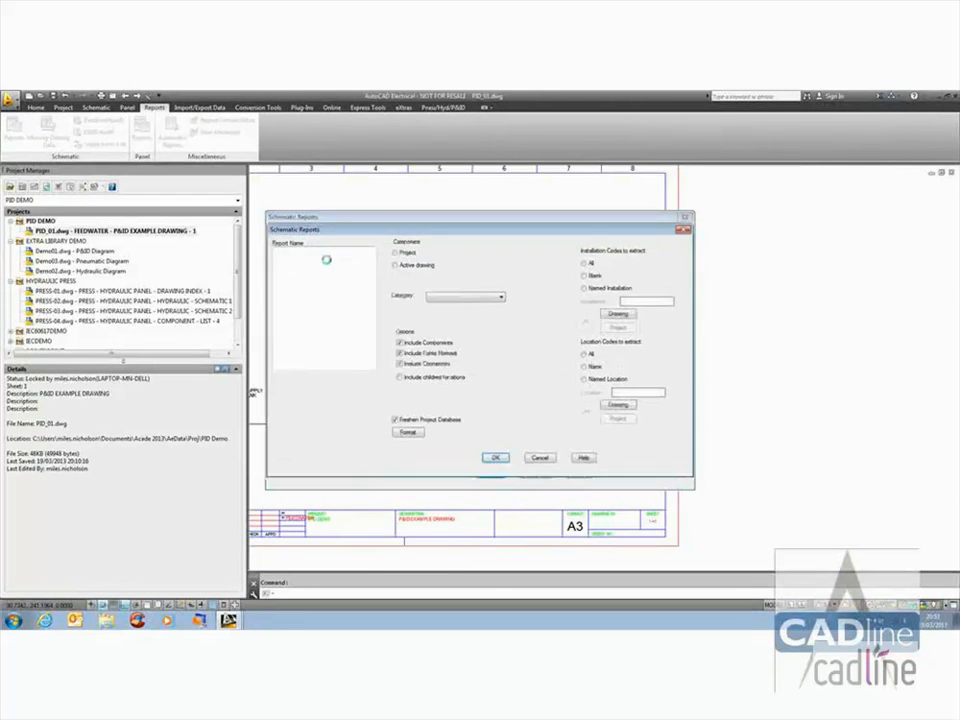
{"action": "left_click", "coordinate": [398, 265]}
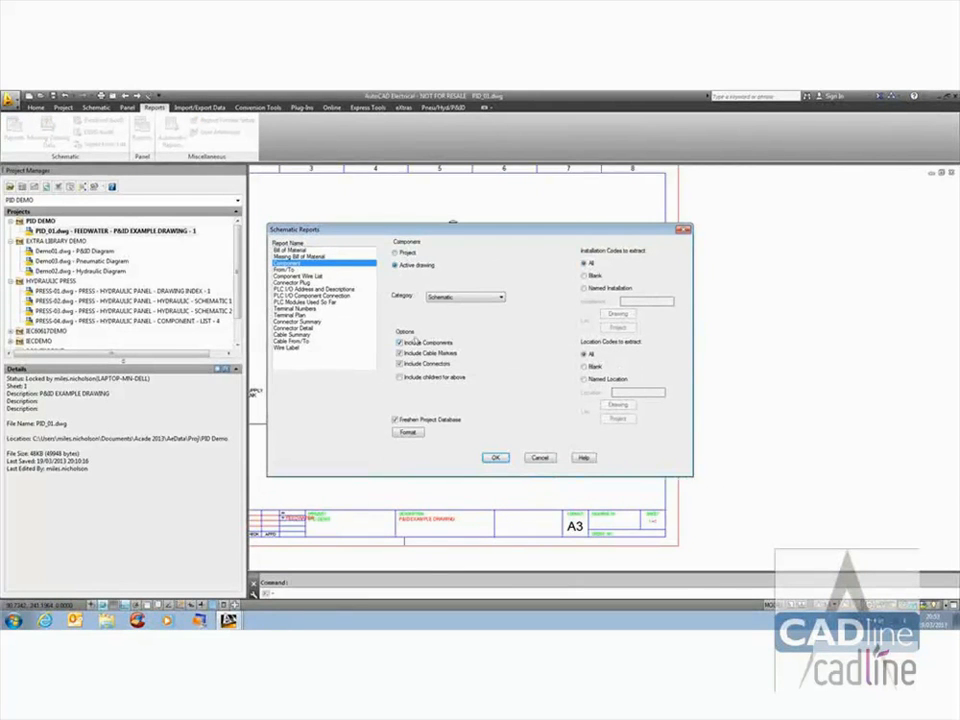
{"action": "left_click", "coordinate": [400, 353]}
{"action": "left_click", "coordinate": [480, 297]}
{"action": "left_click", "coordinate": [458, 333]}
{"action": "left_click", "coordinate": [495, 457]}
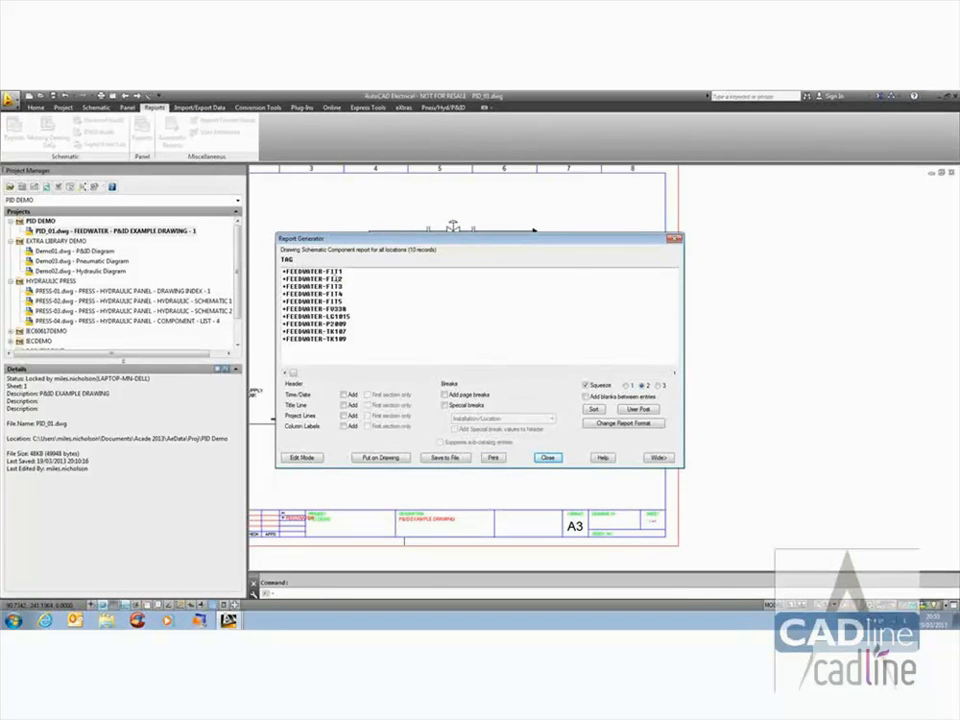
Step: Close the report and set the PID DEMO project's component properties to suppress Installation/Location in tags on reports
{"action": "left_click", "coordinate": [546, 458]}
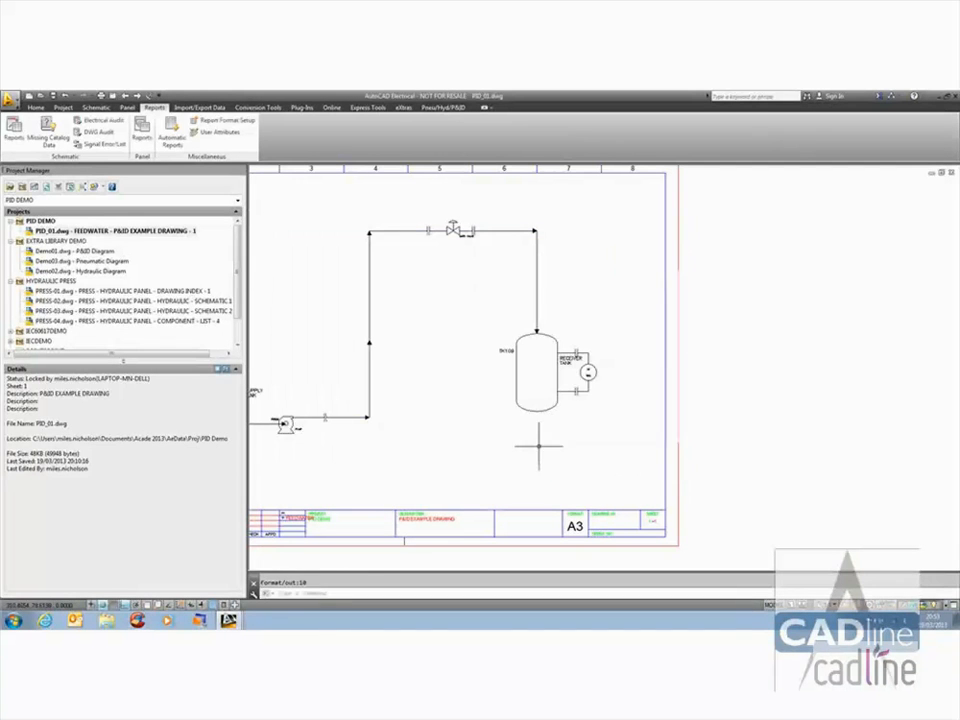
{"action": "right_click", "coordinate": [42, 221]}
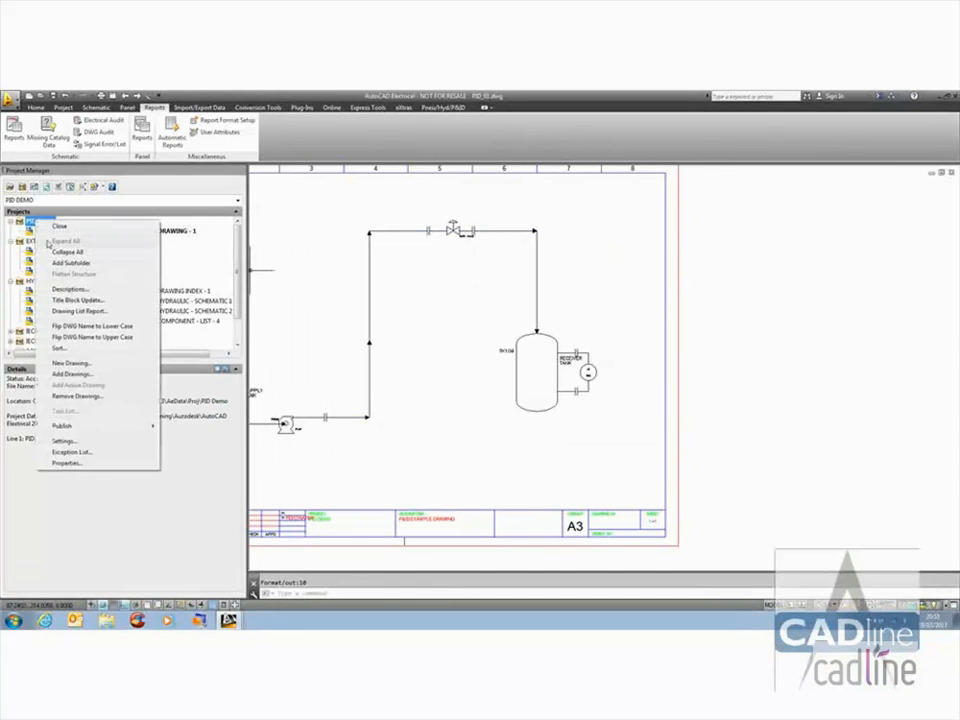
{"action": "left_click", "coordinate": [80, 462]}
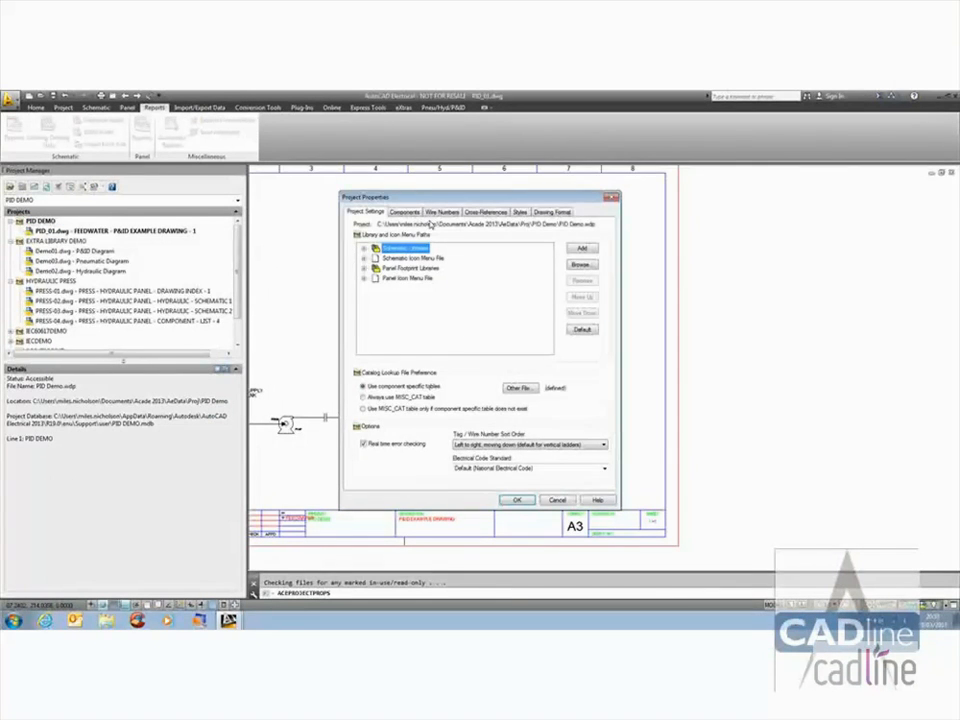
{"action": "left_click", "coordinate": [405, 213]}
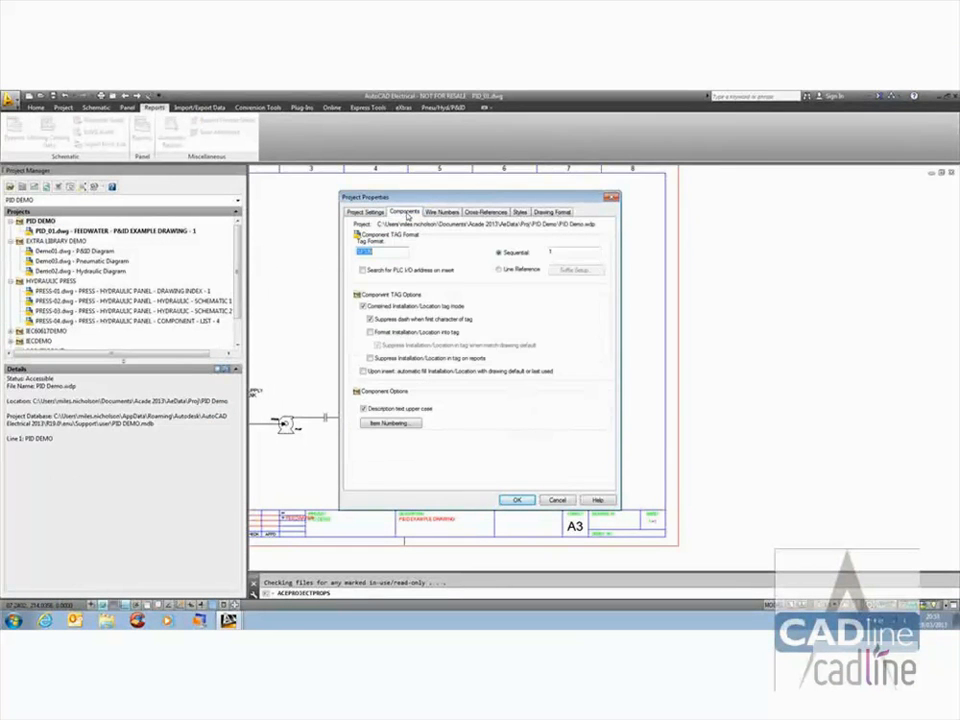
{"action": "left_click", "coordinate": [516, 499]}
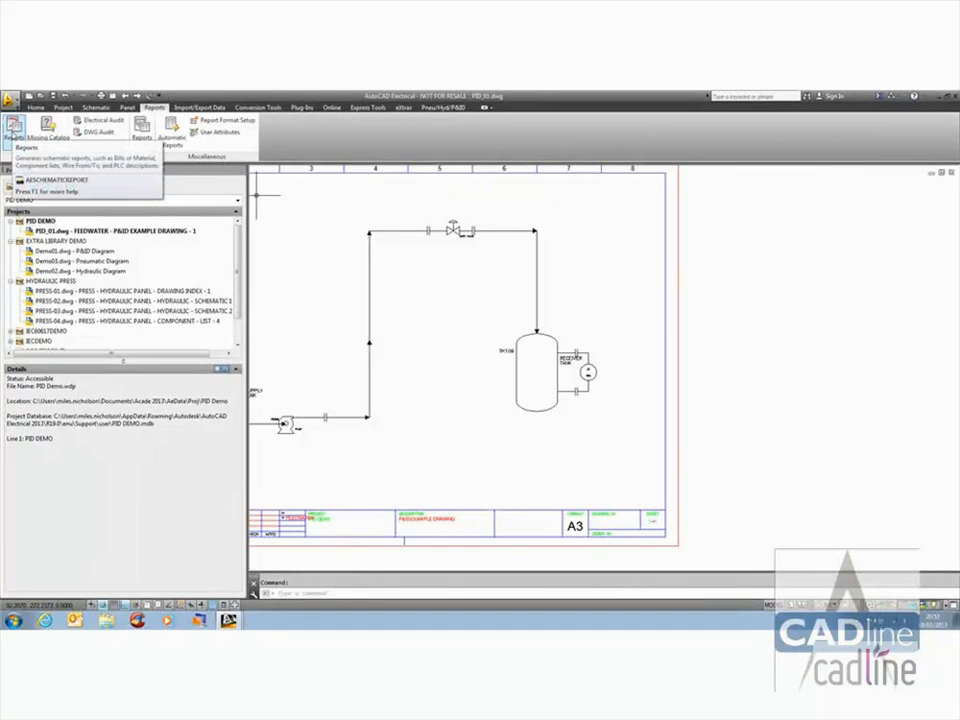
Step: Generate a Component report for the whole project in the P&ID category, processing all drawings, and close it after review
{"action": "left_click", "coordinate": [14, 128]}
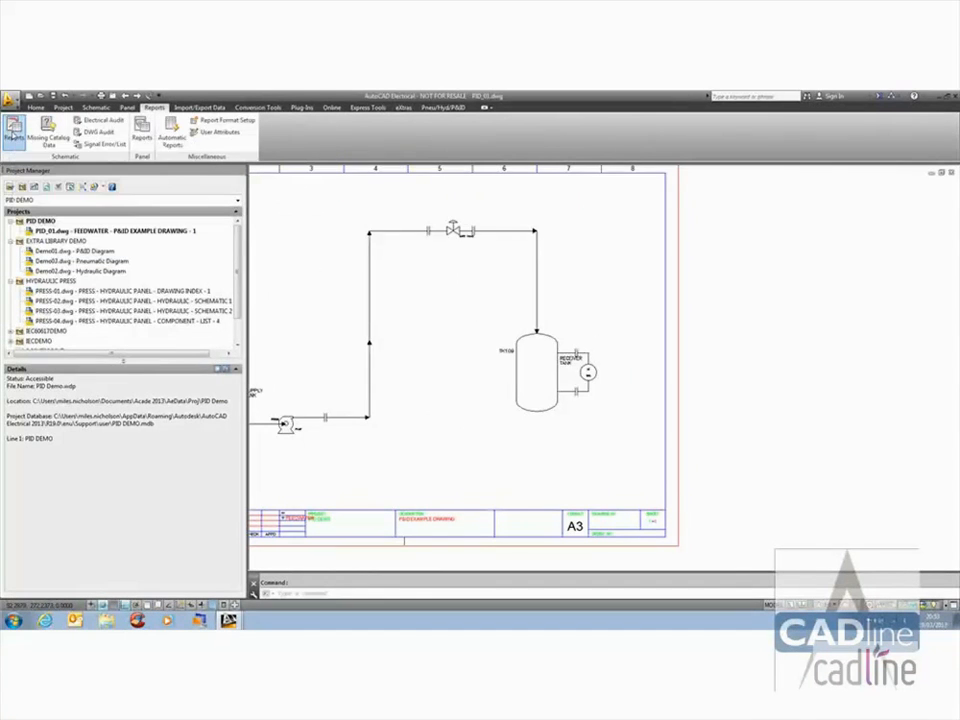
{"action": "left_click", "coordinate": [413, 354]}
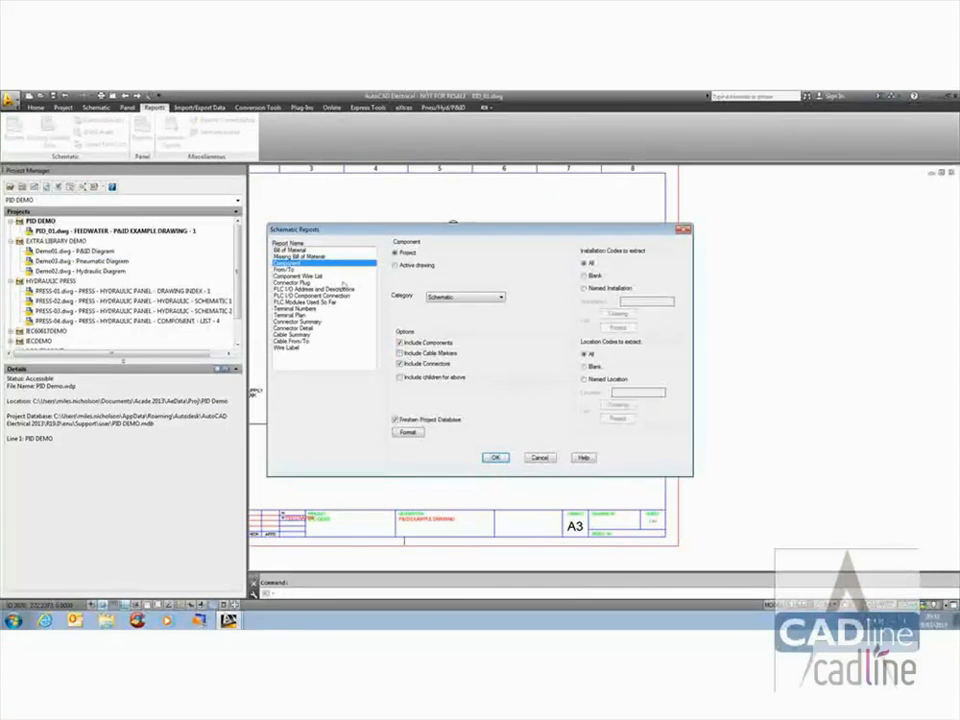
{"action": "left_click", "coordinate": [470, 297]}
{"action": "left_click", "coordinate": [474, 341]}
{"action": "left_click", "coordinate": [495, 457]}
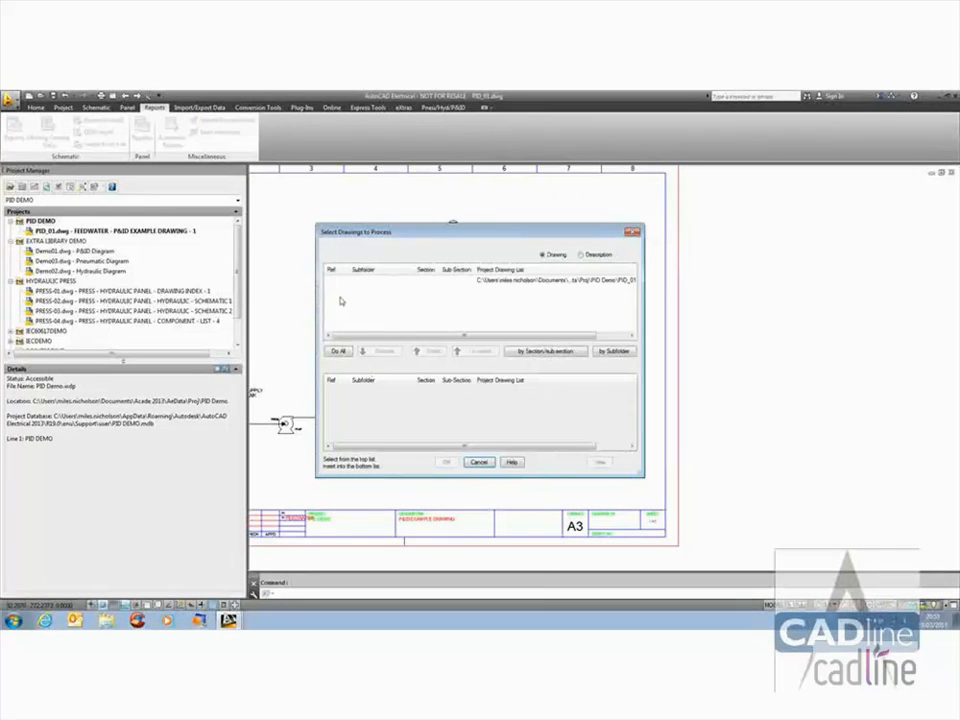
{"action": "left_click", "coordinate": [338, 351]}
{"action": "key", "text": "Return"}
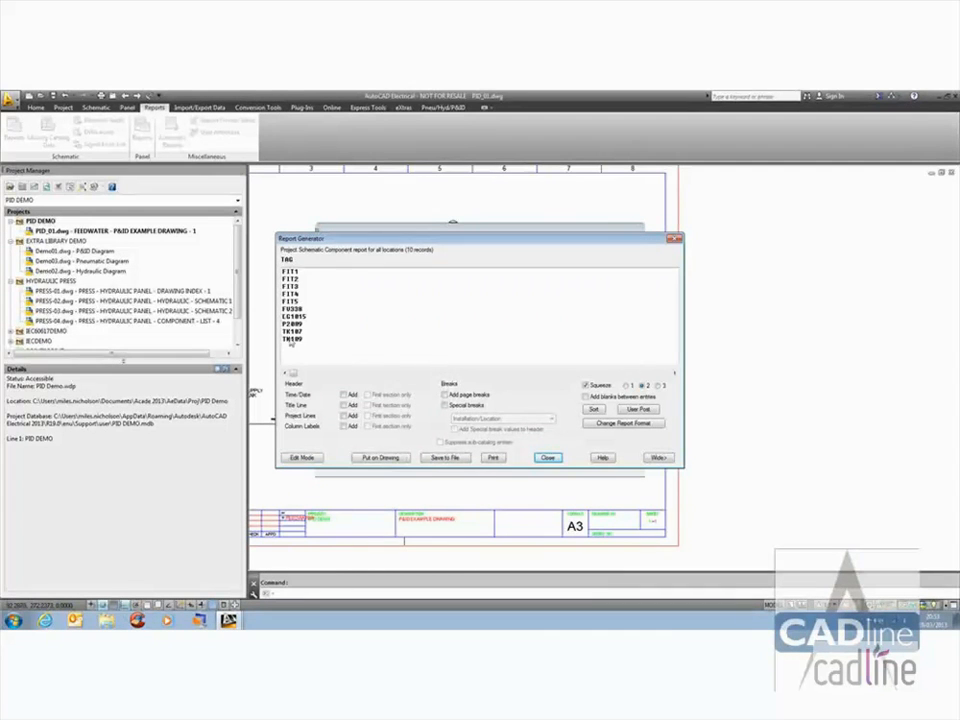
{"action": "left_click", "coordinate": [547, 457]}
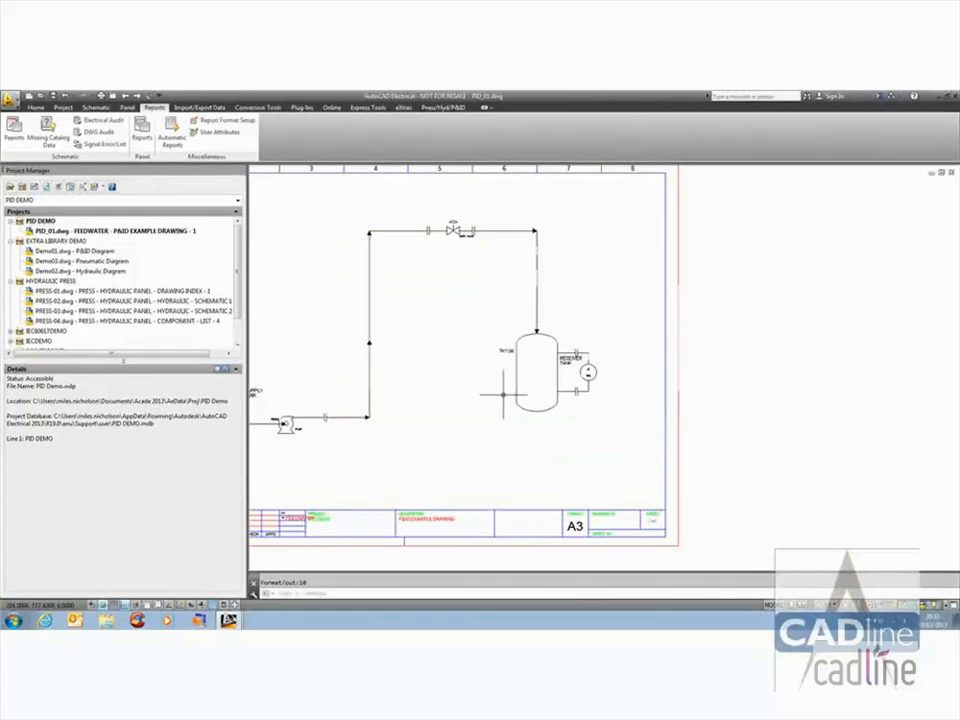
Step: Export the active drawing's component data to a spreadsheet in Excel format, saved as PID_01.XLS on the Desktop
{"action": "middle_click", "coordinate": [470, 343]}
{"action": "middle_click", "coordinate": [470, 343]}
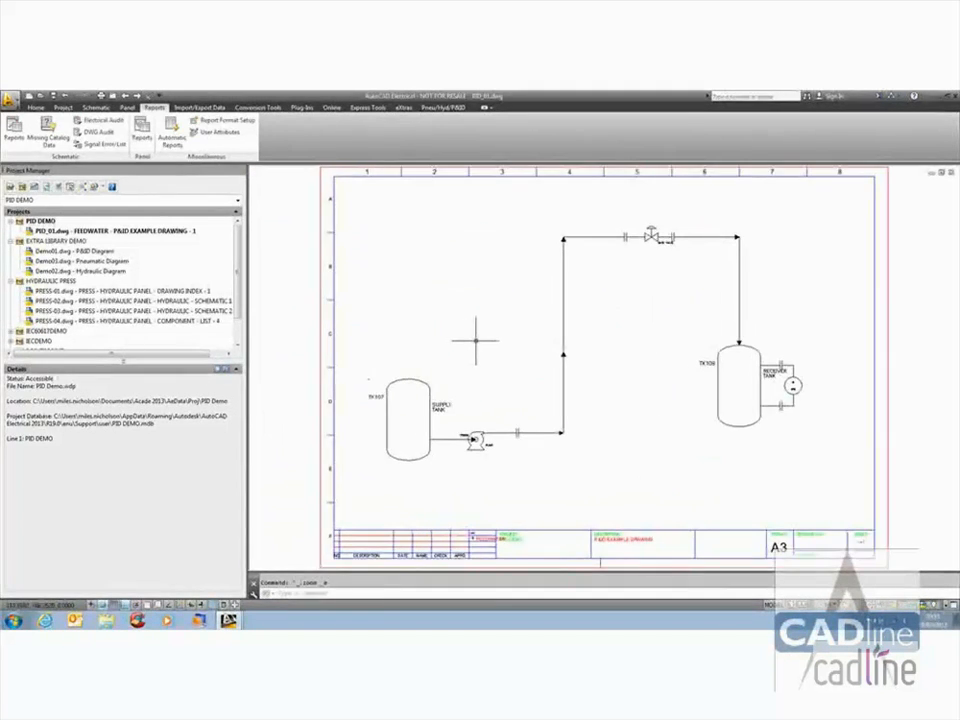
{"action": "left_click", "coordinate": [198, 107]}
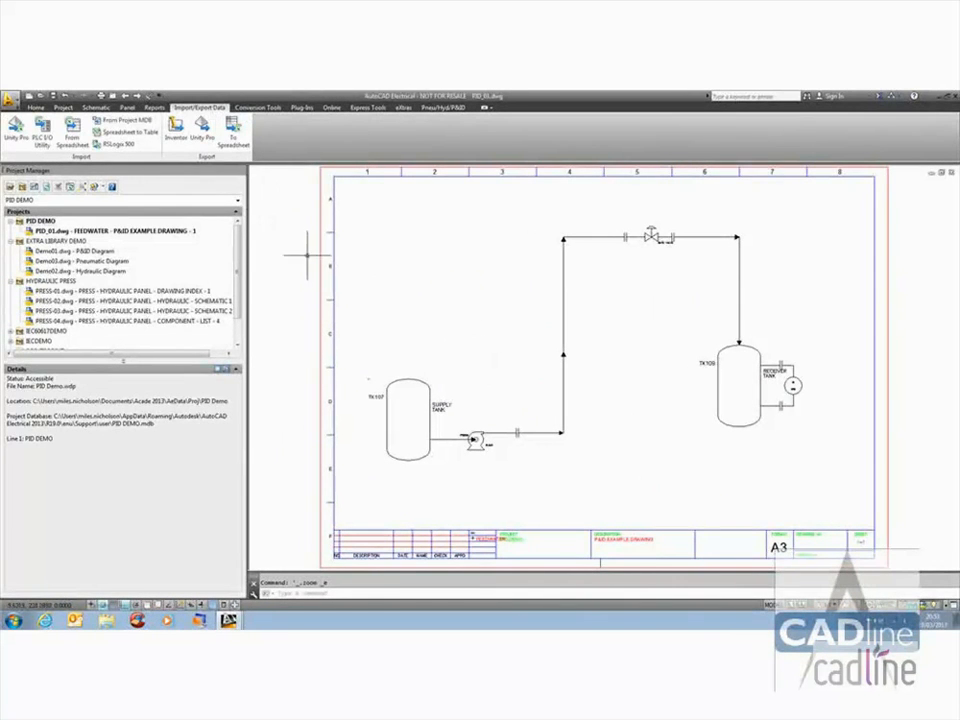
{"action": "left_click", "coordinate": [233, 135]}
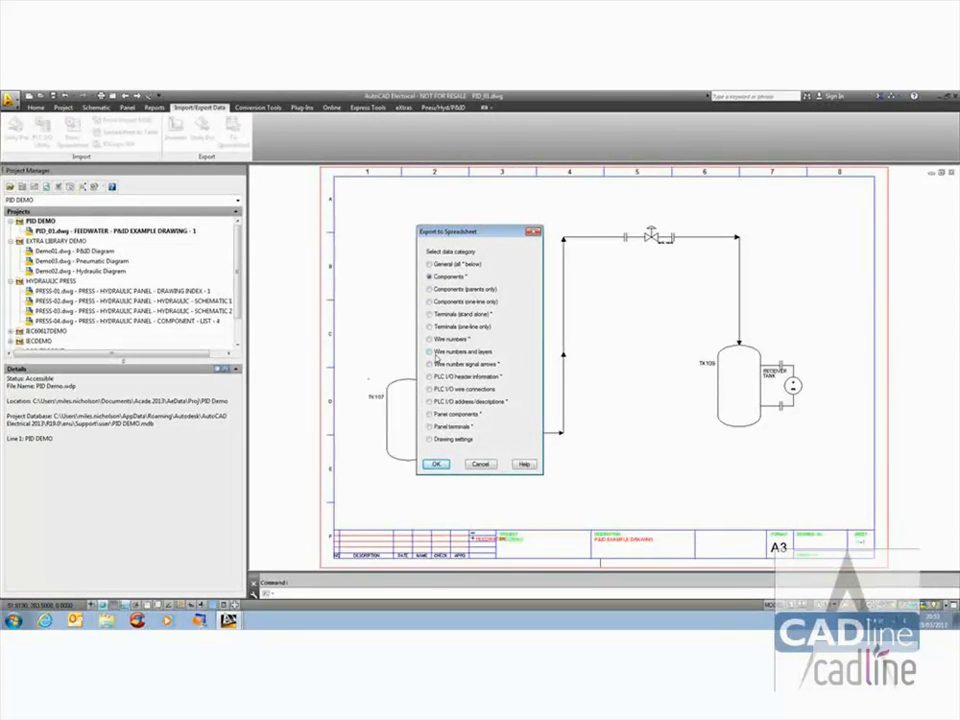
{"action": "left_click", "coordinate": [436, 465]}
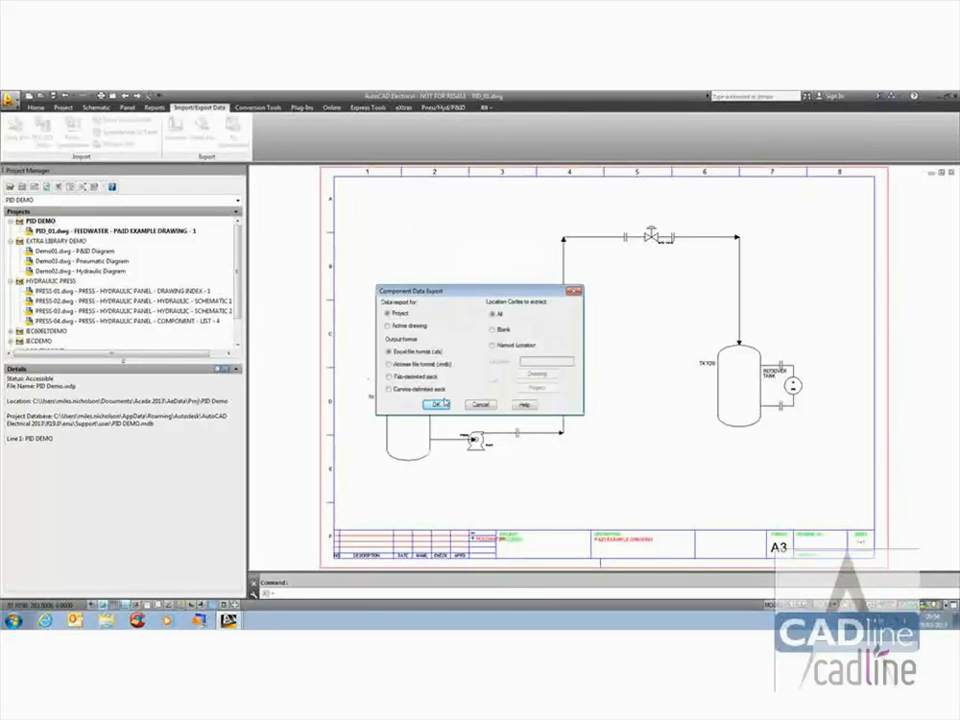
{"action": "left_click", "coordinate": [388, 326]}
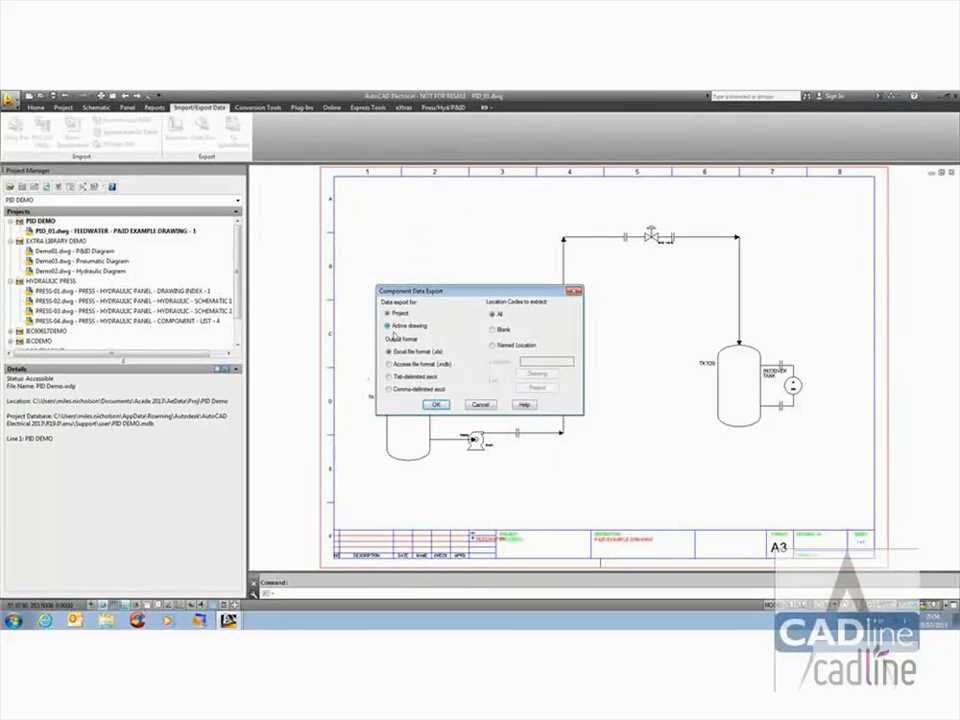
{"action": "left_click", "coordinate": [436, 405]}
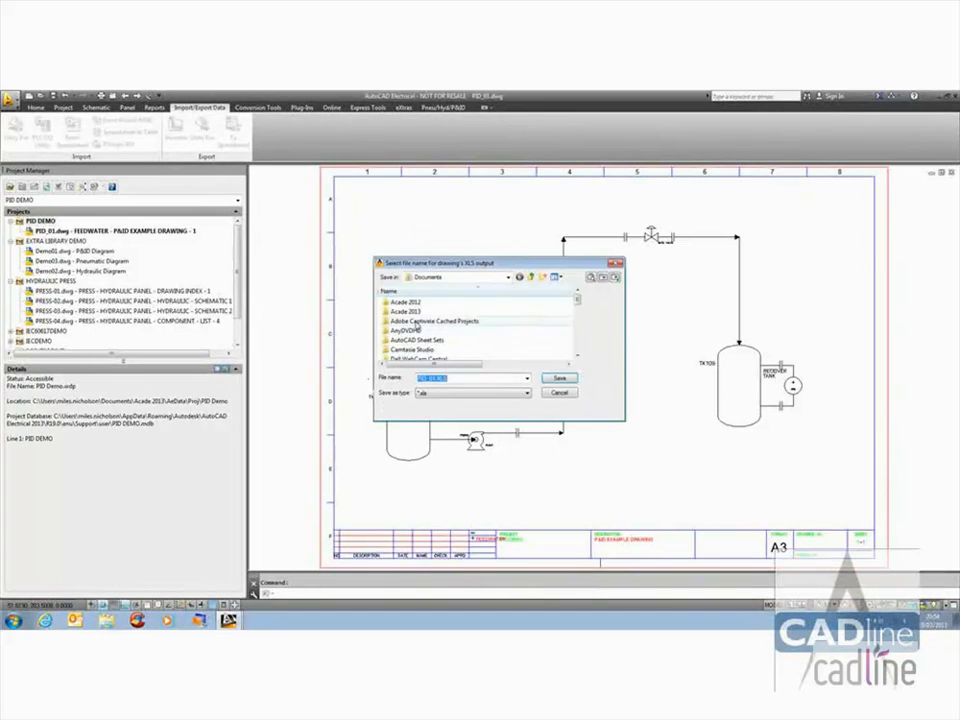
{"action": "left_click", "coordinate": [533, 279]}
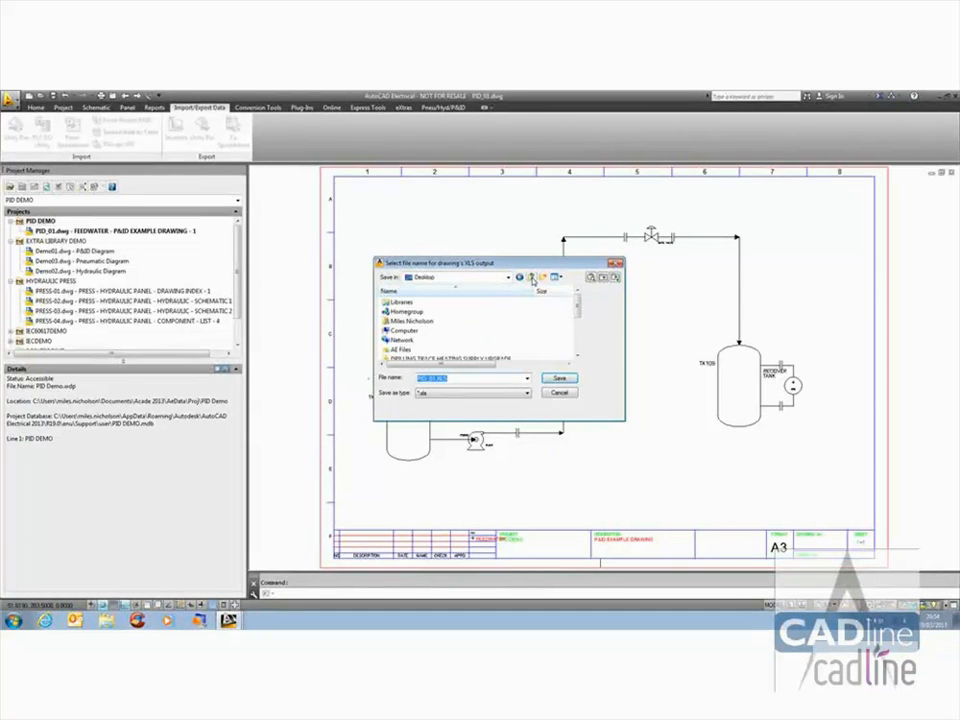
{"action": "left_click", "coordinate": [559, 378]}
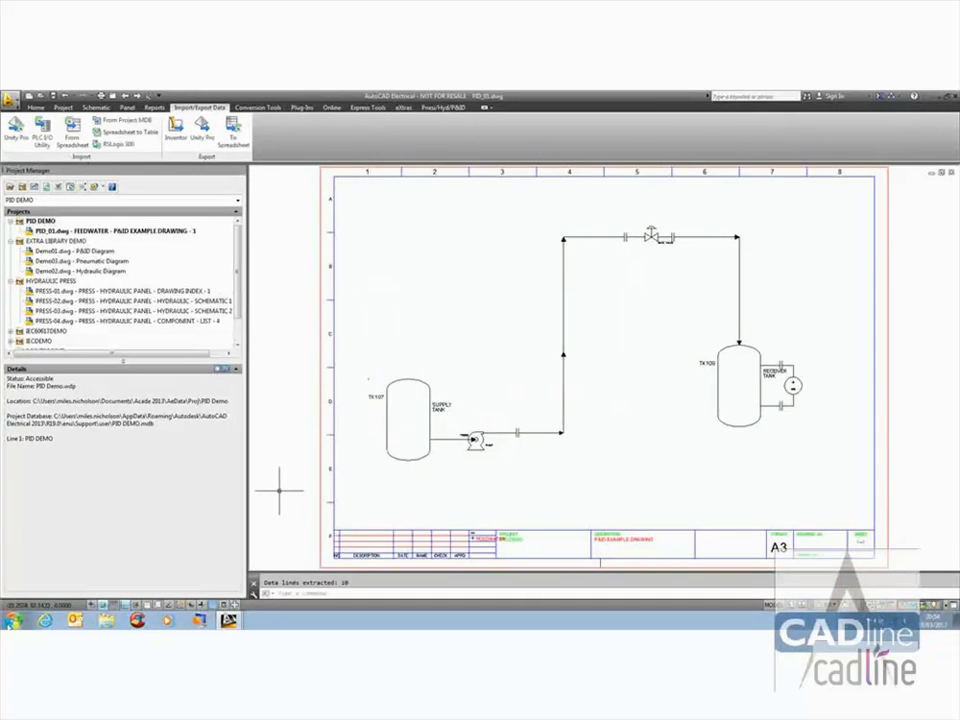
Step: Switch to Excel and open the exported PID_01.XLS from the Desktop
{"action": "left_click", "coordinate": [14, 621]}
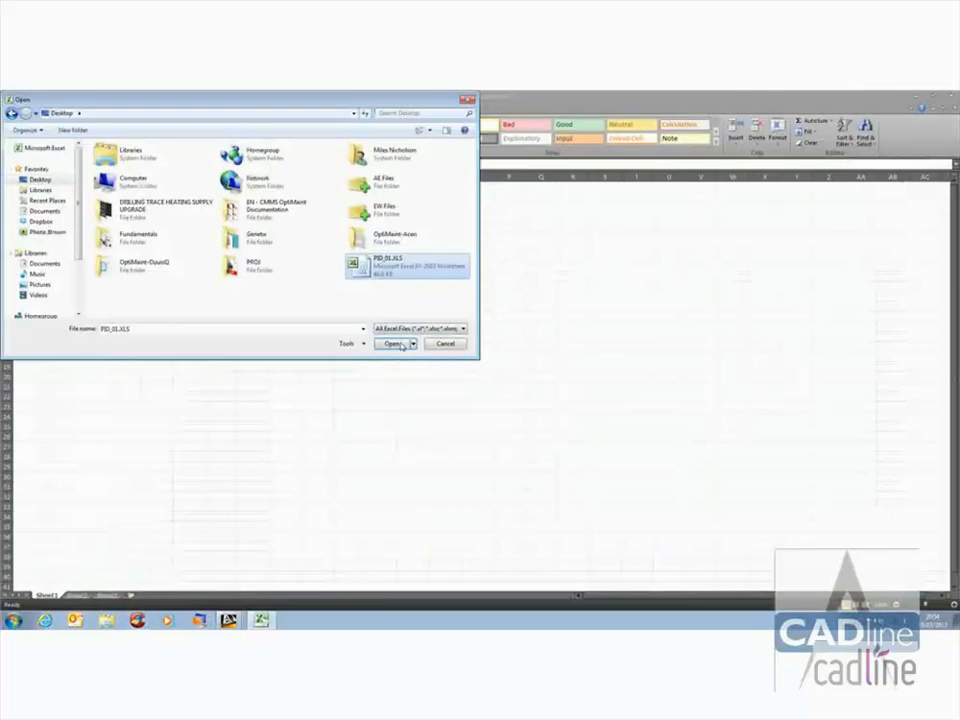
{"action": "left_click", "coordinate": [392, 342]}
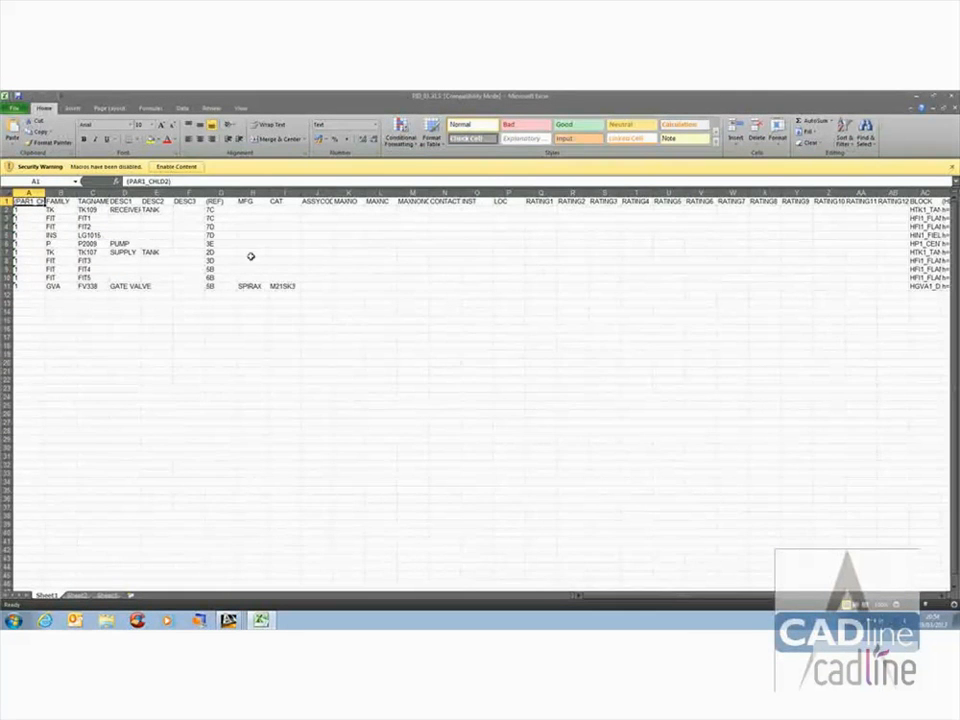
{"action": "left_click", "coordinate": [244, 218]}
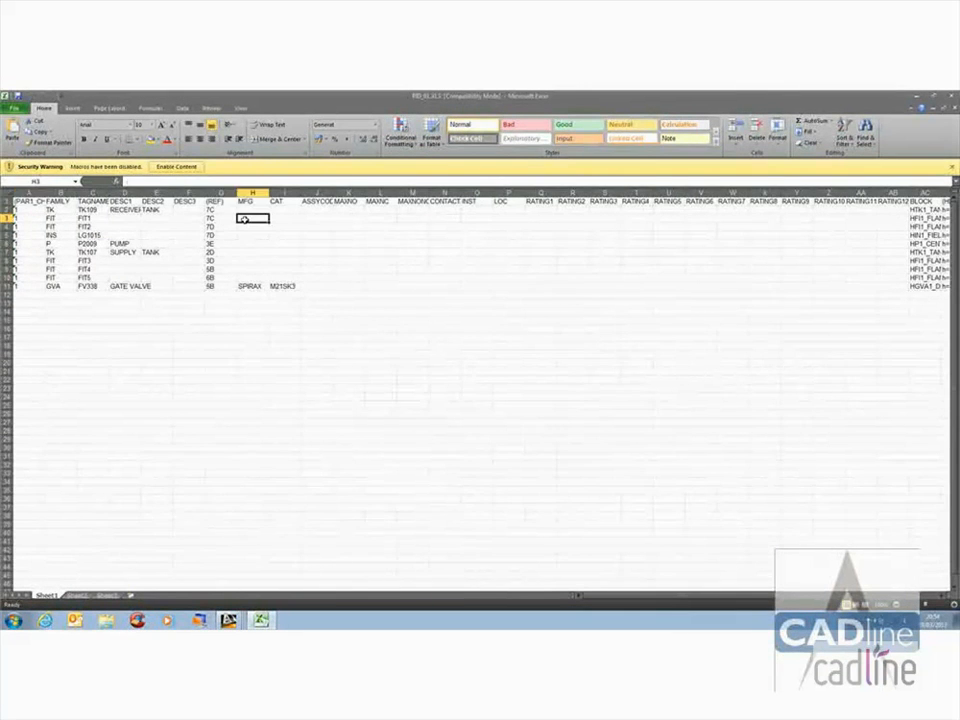
{"action": "left_click", "coordinate": [246, 210]}
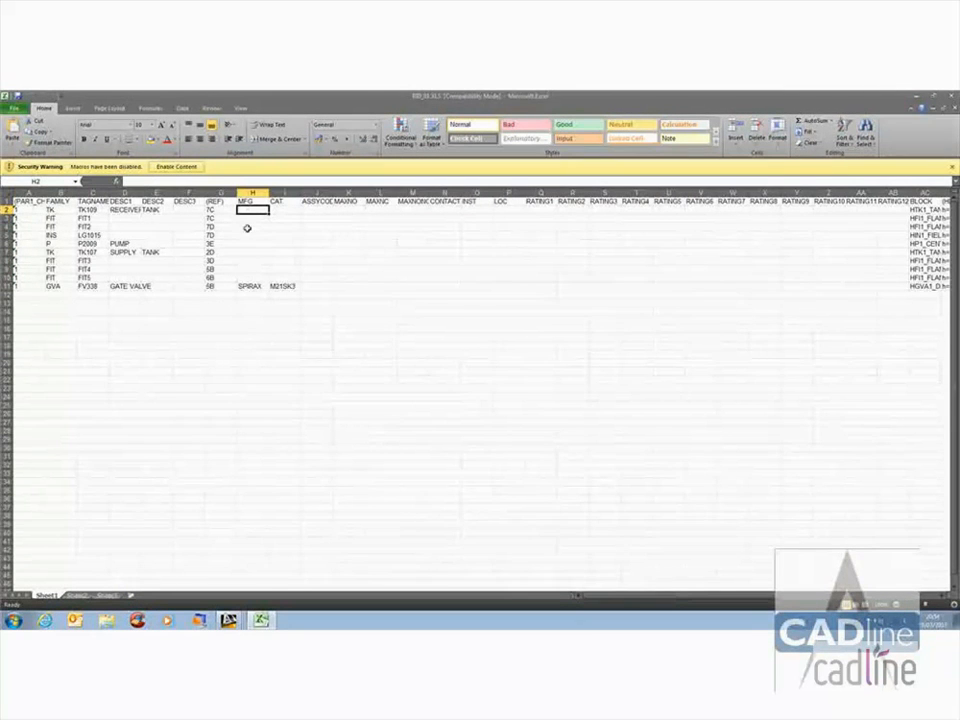
Step: Enter GOULD as the manufacturer and ABC1234 as the catalog number for pump P2009
{"action": "left_click", "coordinate": [251, 244]}
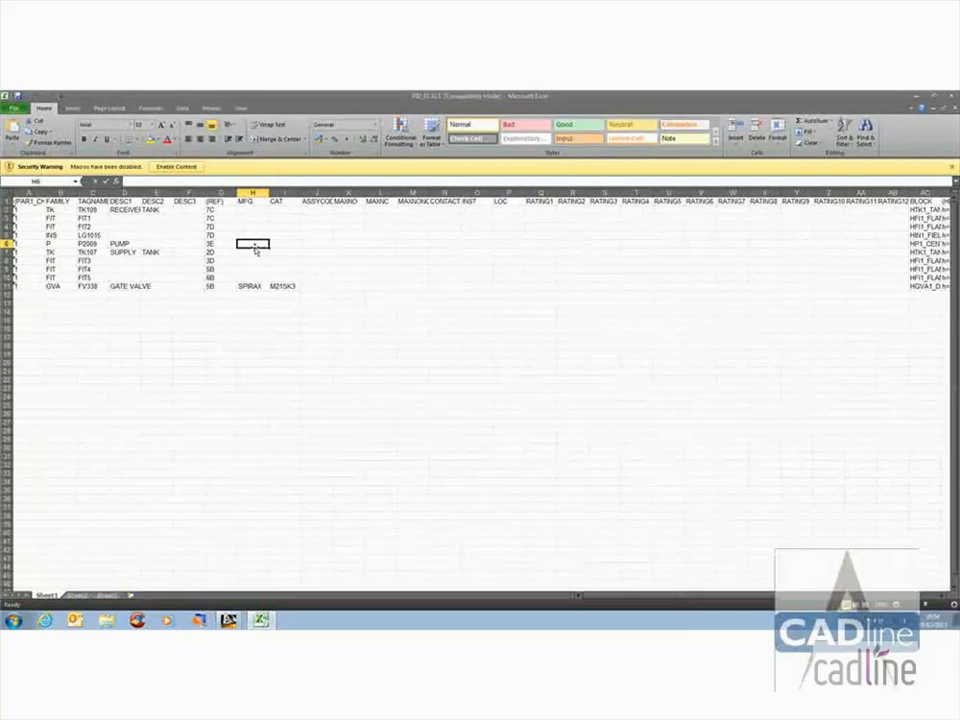
{"action": "type", "text": "GOULD"}
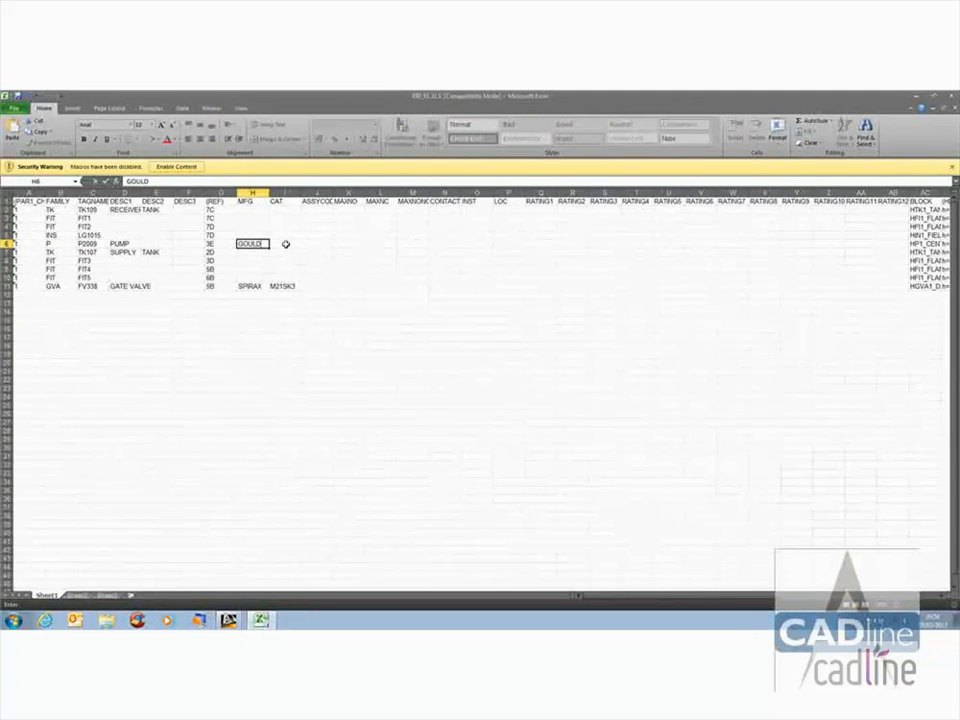
{"action": "left_click", "coordinate": [285, 244]}
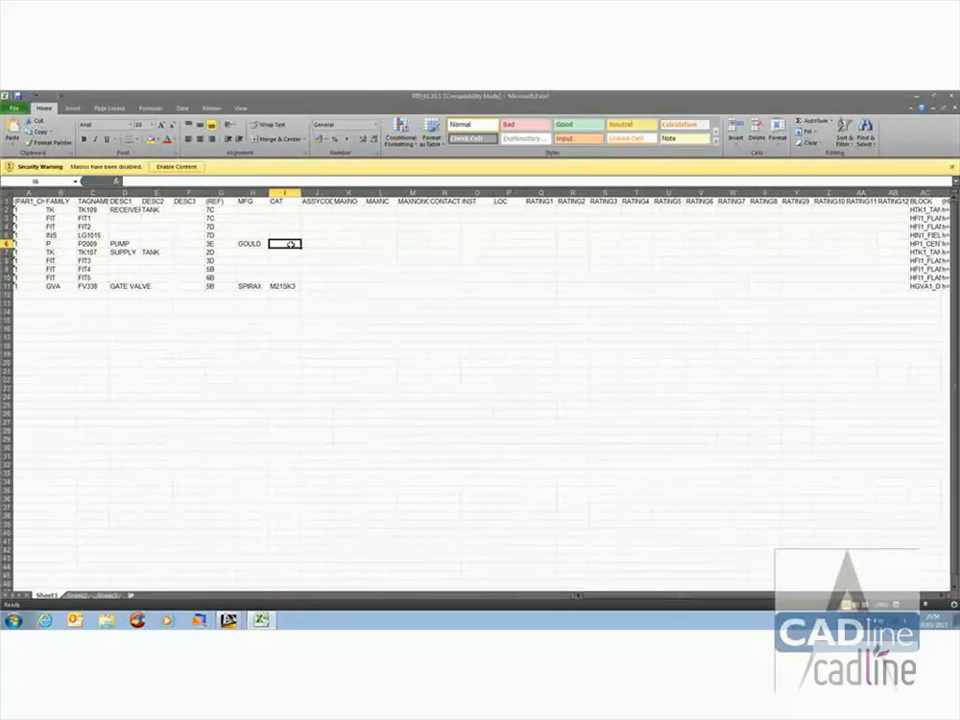
{"action": "type", "text": "ABC1234"}
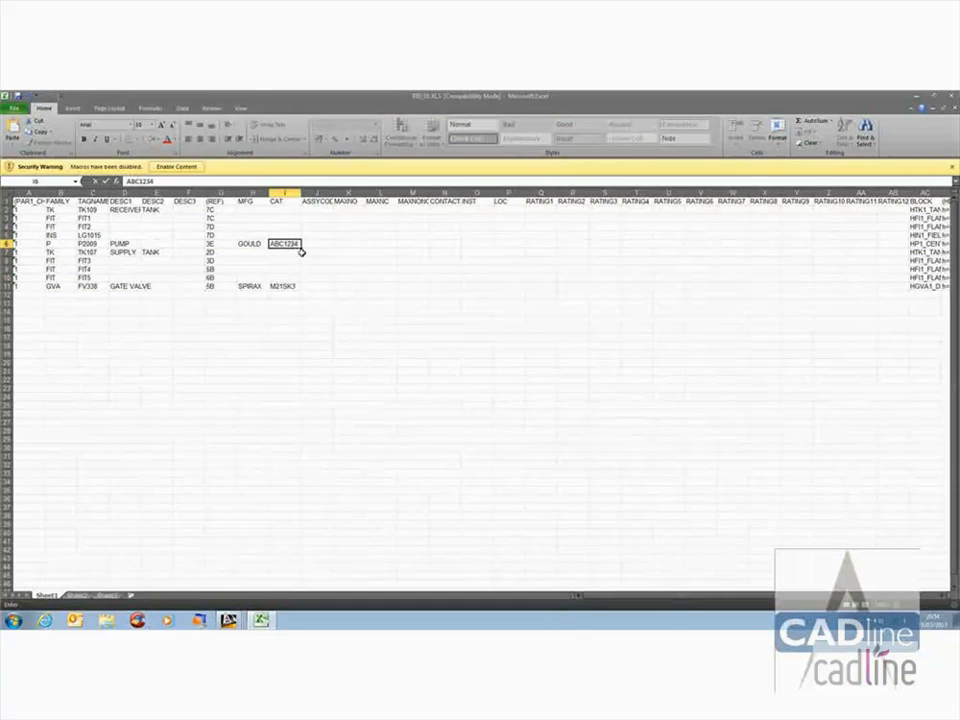
{"action": "key", "text": "Return"}
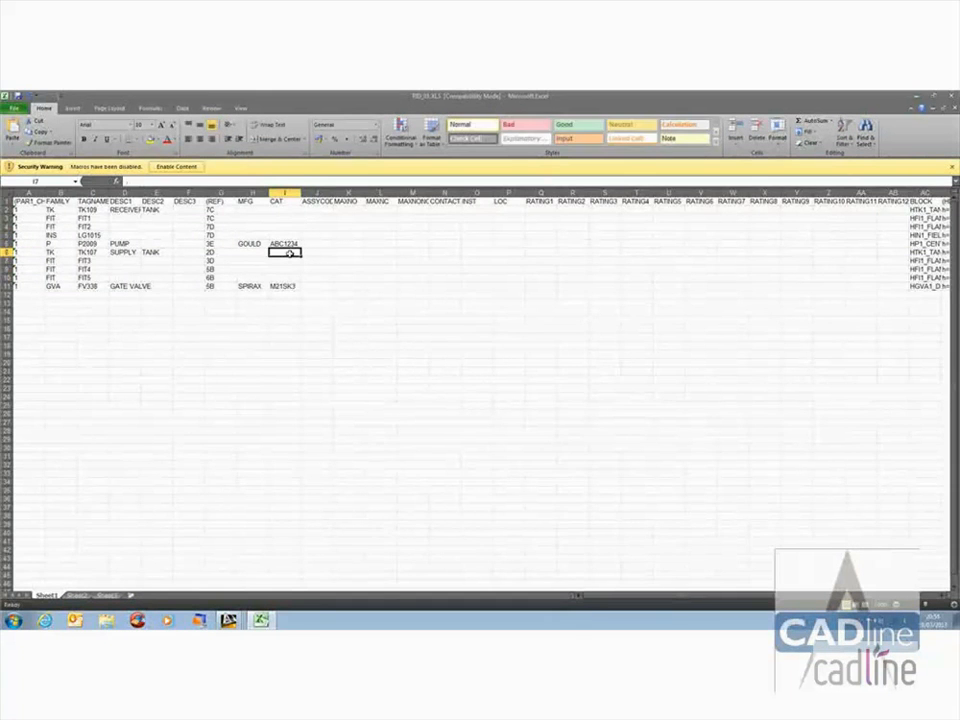
Step: Widen the TAGNAME column slightly and change the gate valve's tag name to MV5305
{"action": "left_click", "coordinate": [58, 252]}
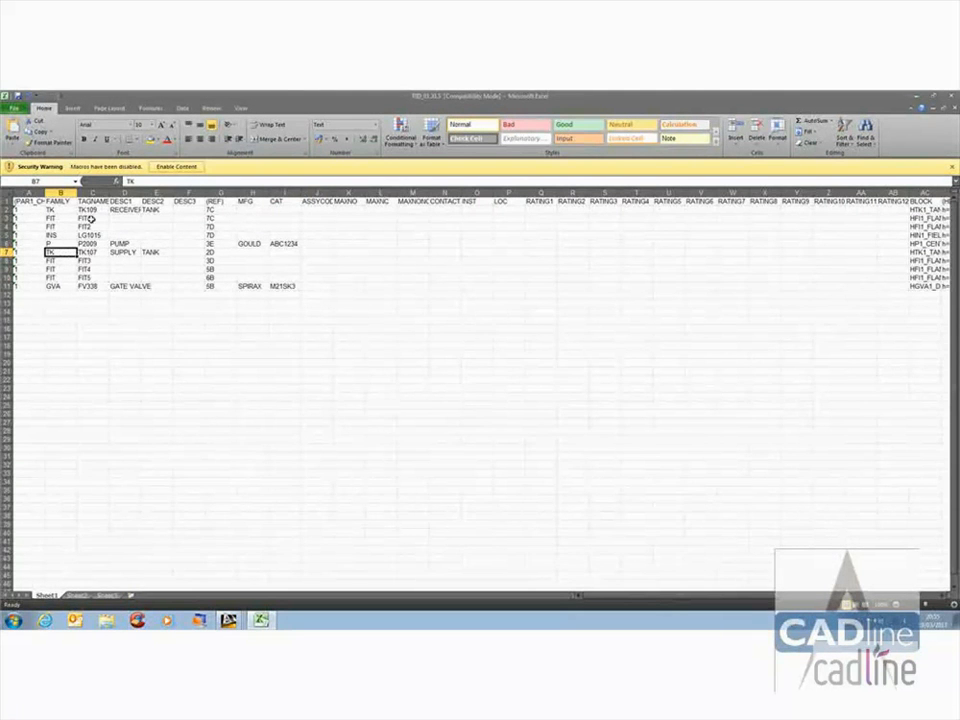
{"action": "left_click_drag", "start_coordinate": [108, 193], "coordinate": [112, 193]}
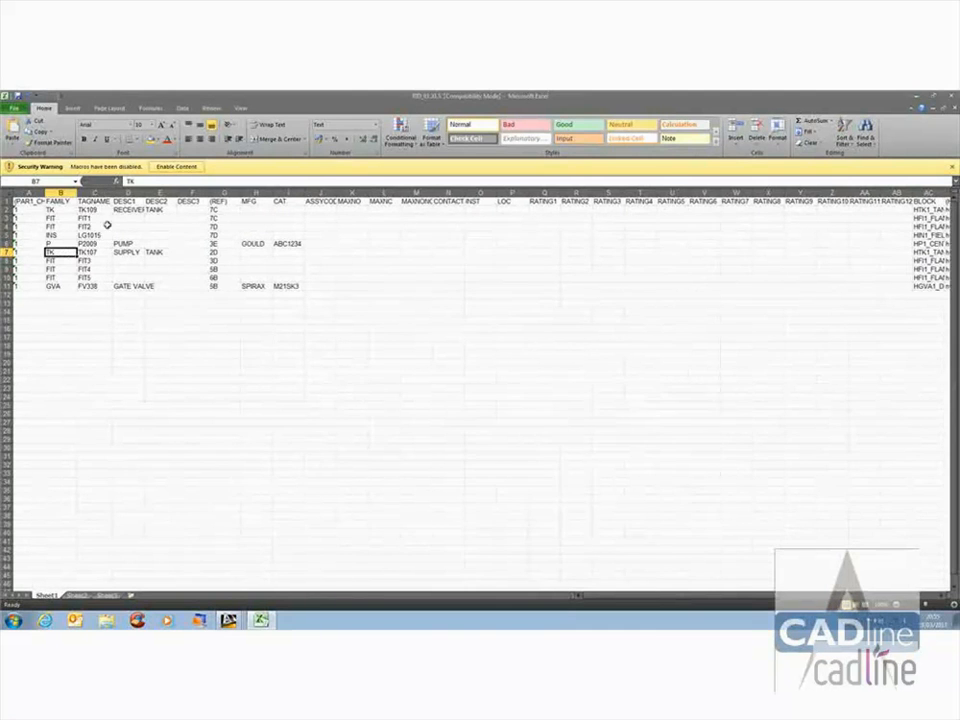
{"action": "left_click", "coordinate": [97, 210]}
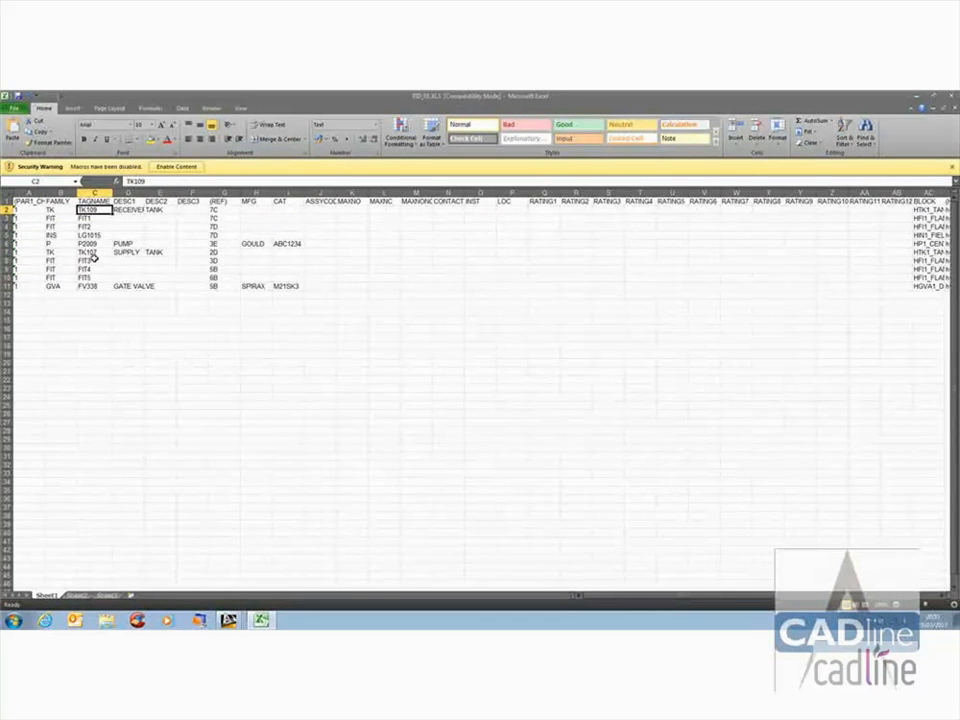
{"action": "double_click", "coordinate": [88, 286]}
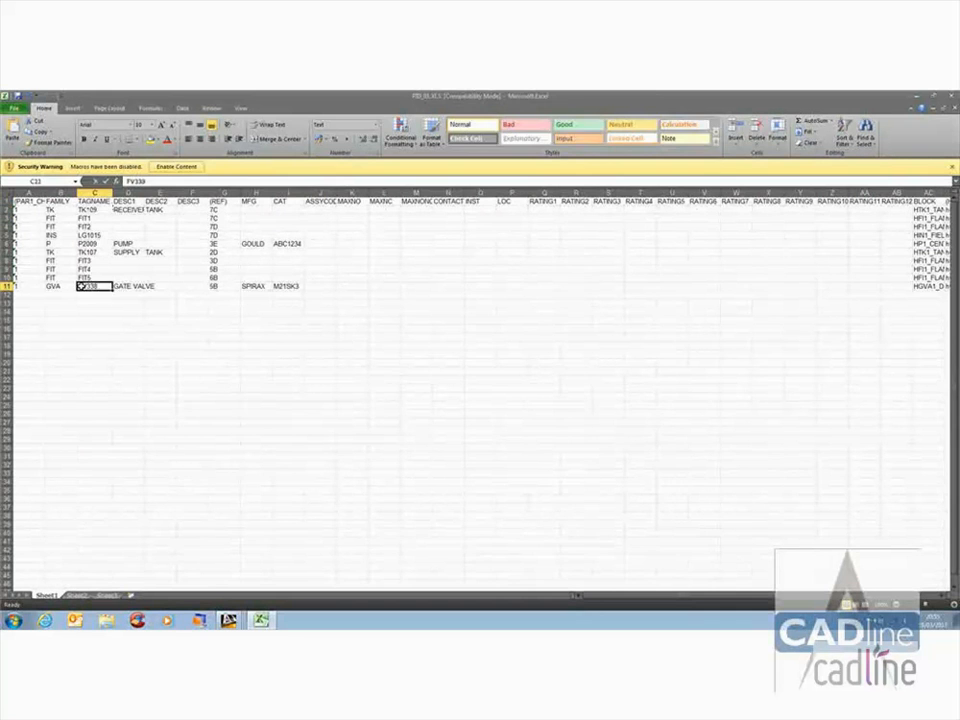
{"action": "key", "text": "BackSpace"}
{"action": "type", "text": "M"}
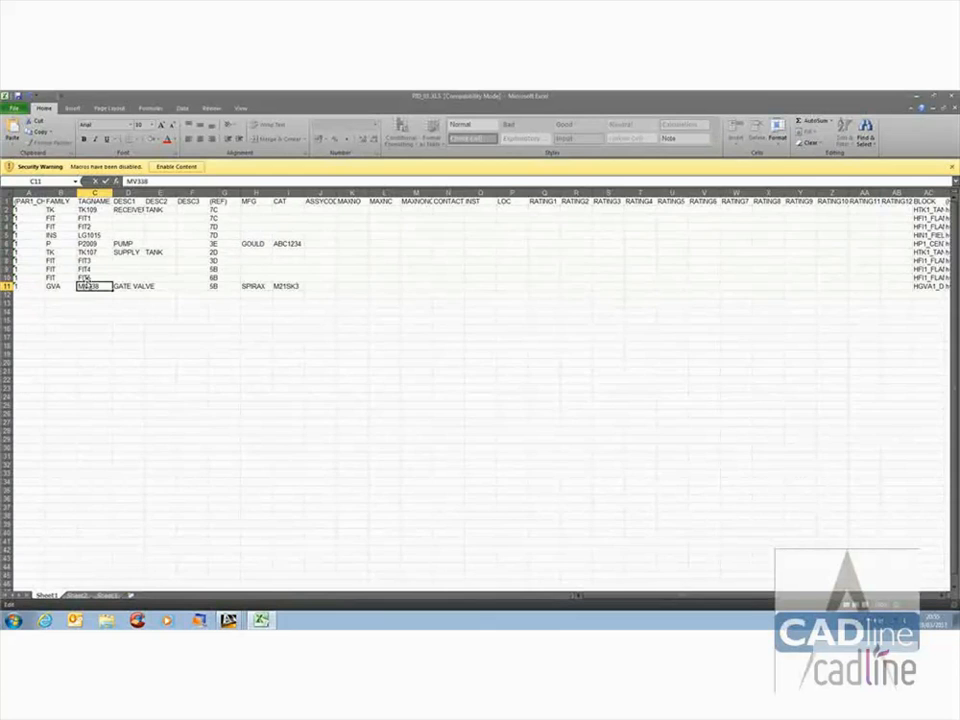
{"action": "key", "text": "BackSpace"}
{"action": "key", "text": "BackSpace"}
{"action": "key", "text": "BackSpace"}
{"action": "type", "text": "51"}
{"action": "left_click", "coordinate": [108, 320]}
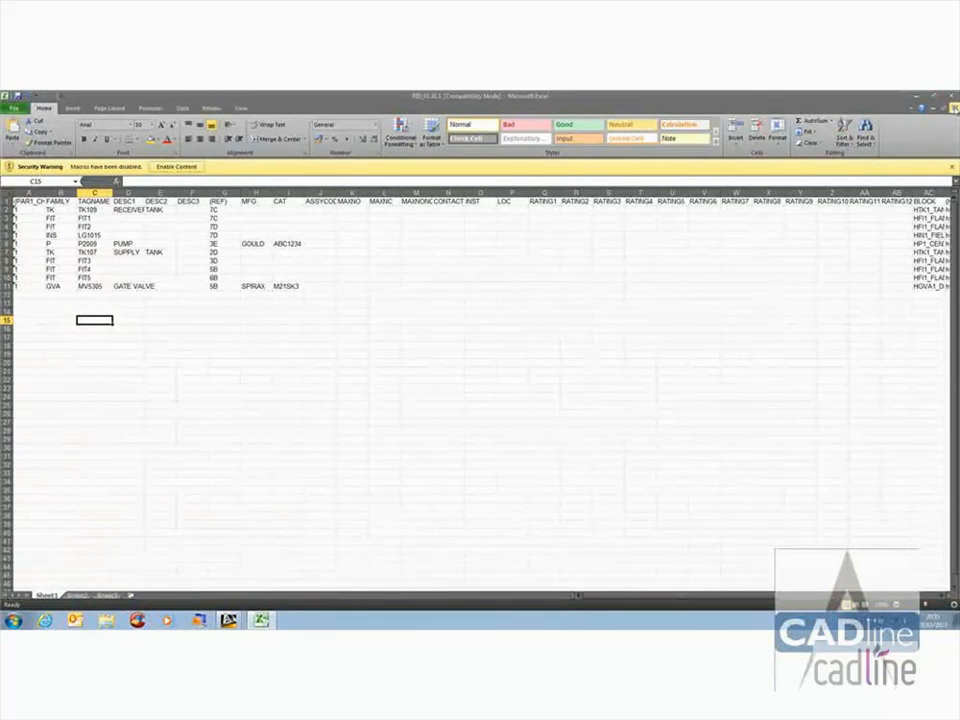
Step: Close the edited PID_01.XLS workbook, saving its changes, and switch to PID_01.dwg in AutoCAD Electrical
{"action": "left_click", "coordinate": [952, 100]}
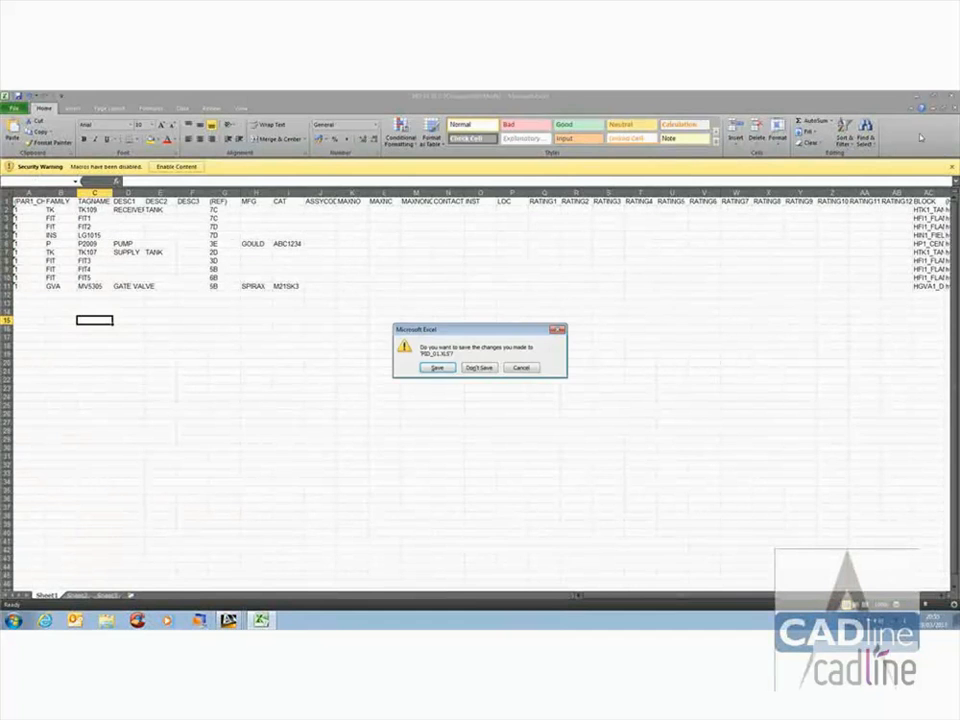
{"action": "left_click", "coordinate": [437, 367]}
{"action": "left_click", "coordinate": [229, 620]}
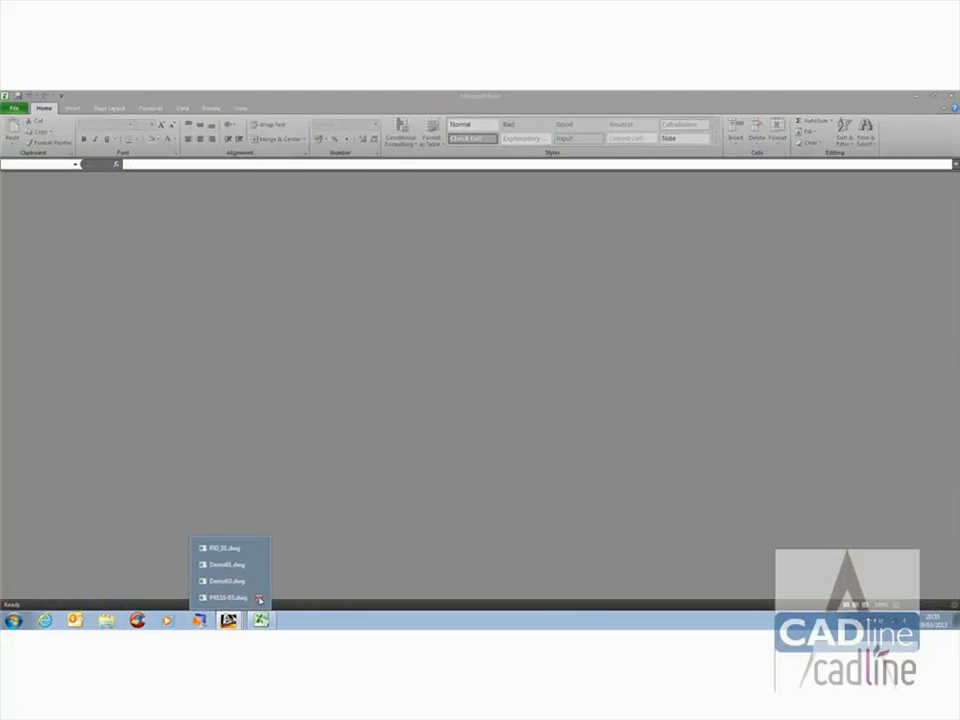
{"action": "left_click", "coordinate": [222, 548]}
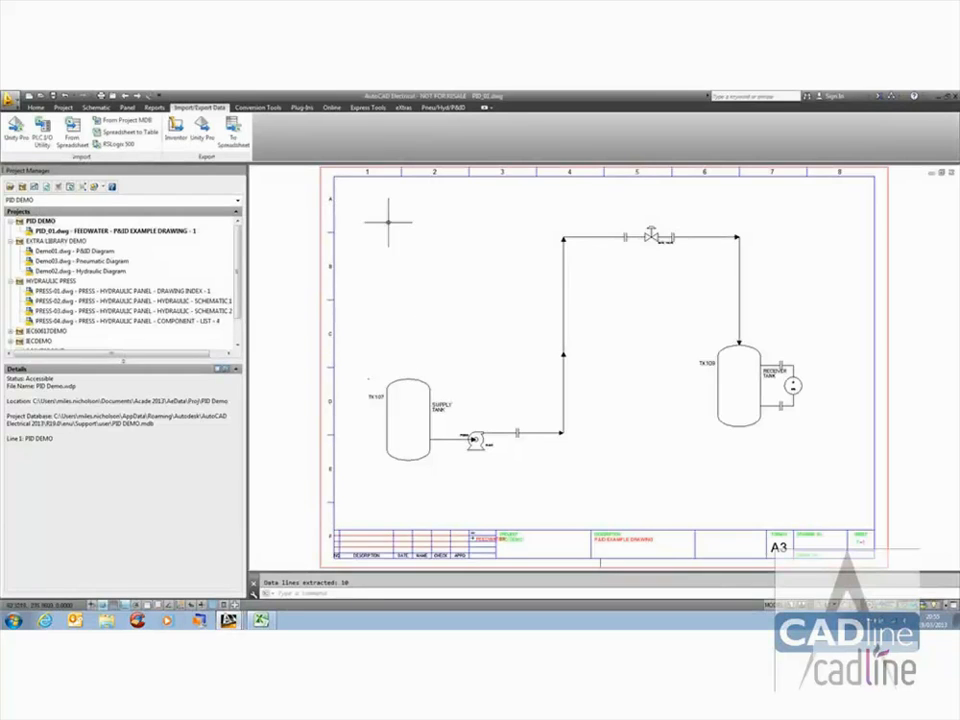
Step: Update the active drawing's component data from the spreadsheet PID_01.XLS on the Desktop
{"action": "left_click", "coordinate": [72, 133]}
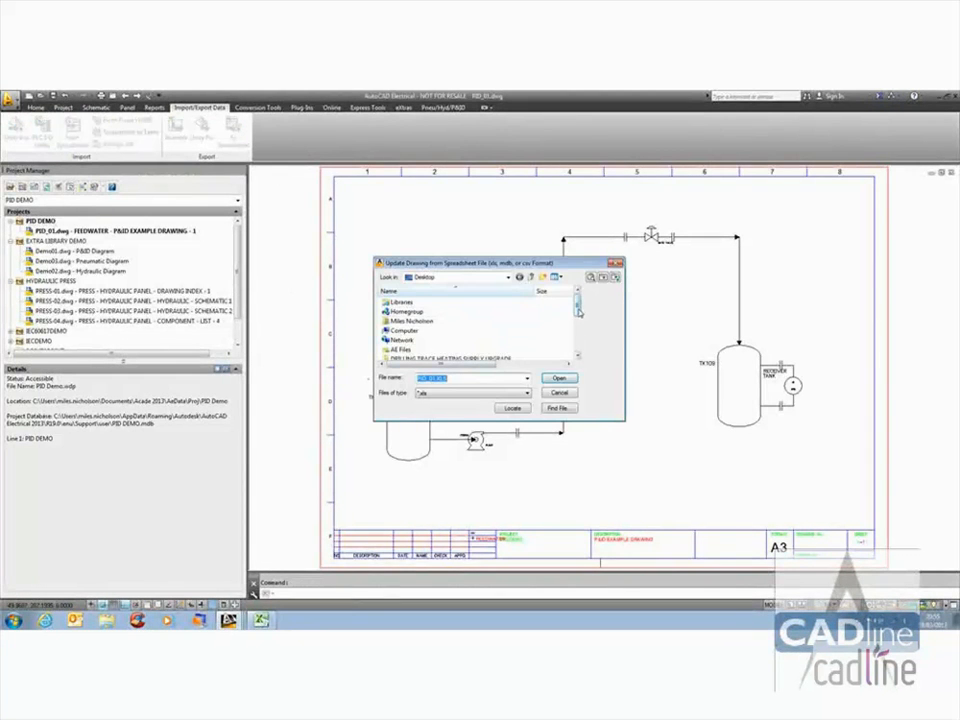
{"action": "scroll", "coordinate": [540, 340], "scroll_direction": "down", "scroll_amount": 5}
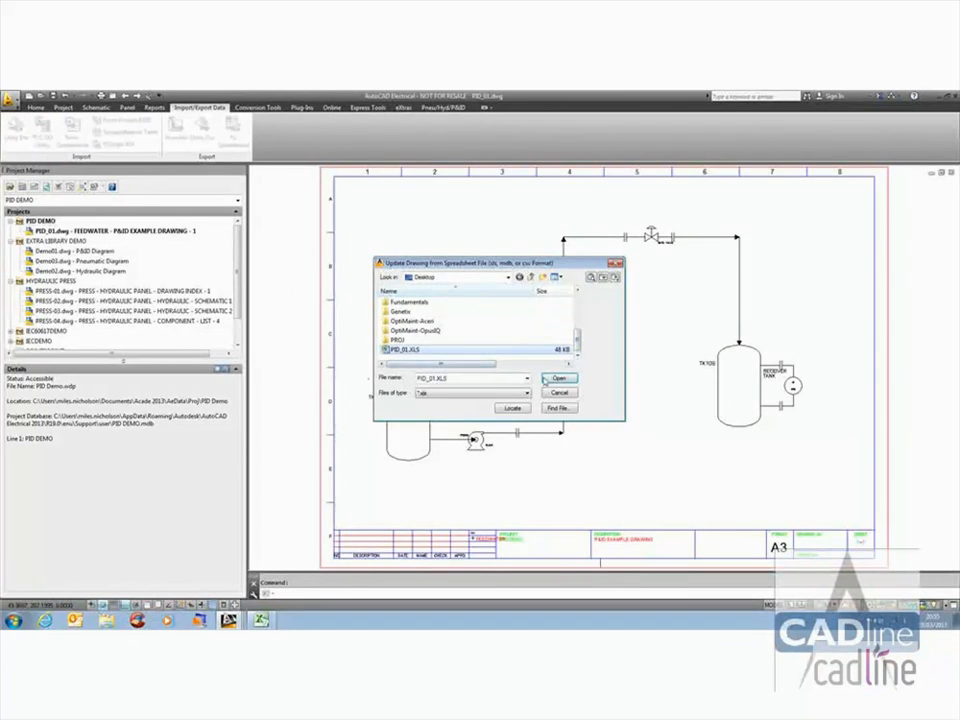
{"action": "left_click", "coordinate": [559, 378]}
{"action": "left_click", "coordinate": [397, 338]}
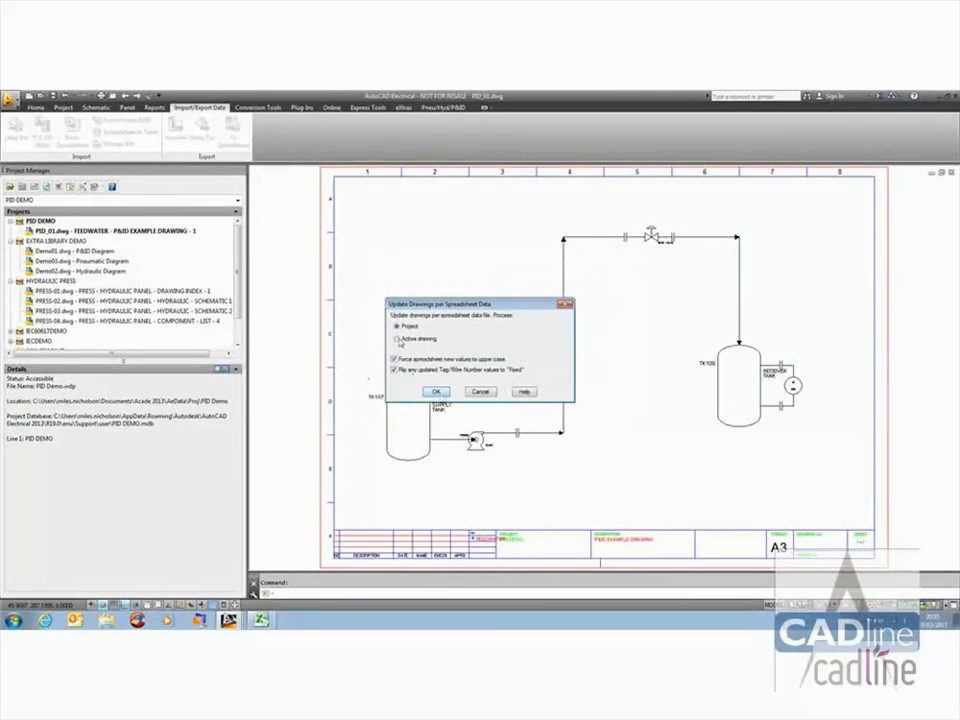
{"action": "left_click", "coordinate": [395, 370]}
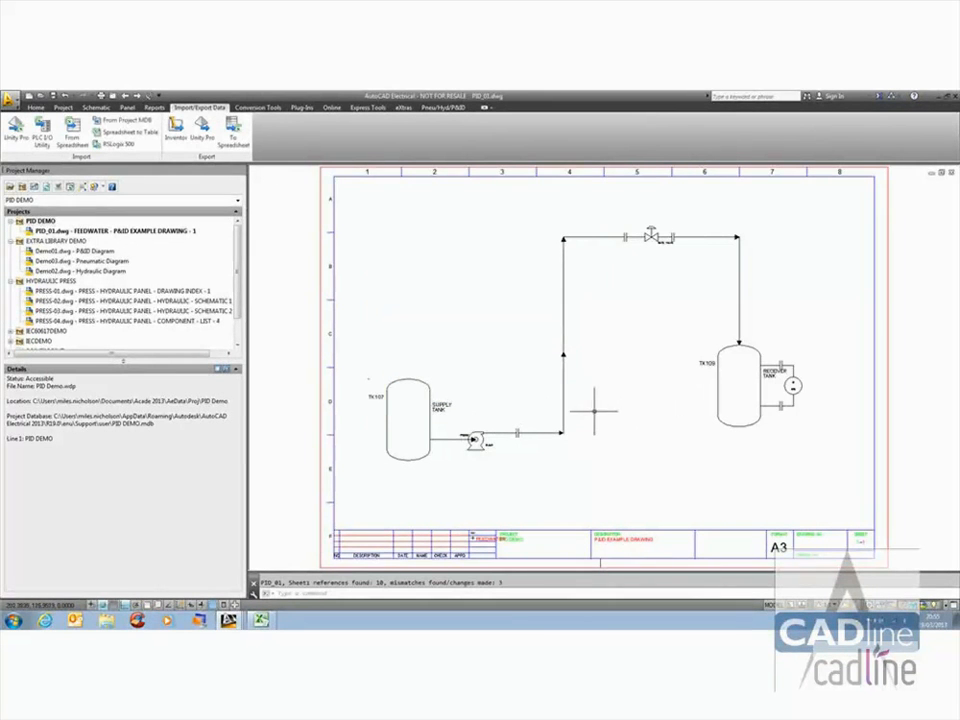
Step: Inspect the gate valve's component data to check its tag, then leave it without editing
{"action": "scroll", "coordinate": [637, 297], "scroll_direction": "up", "scroll_amount": 2}
{"action": "scroll", "coordinate": [596, 326], "scroll_direction": "up", "scroll_amount": 3}
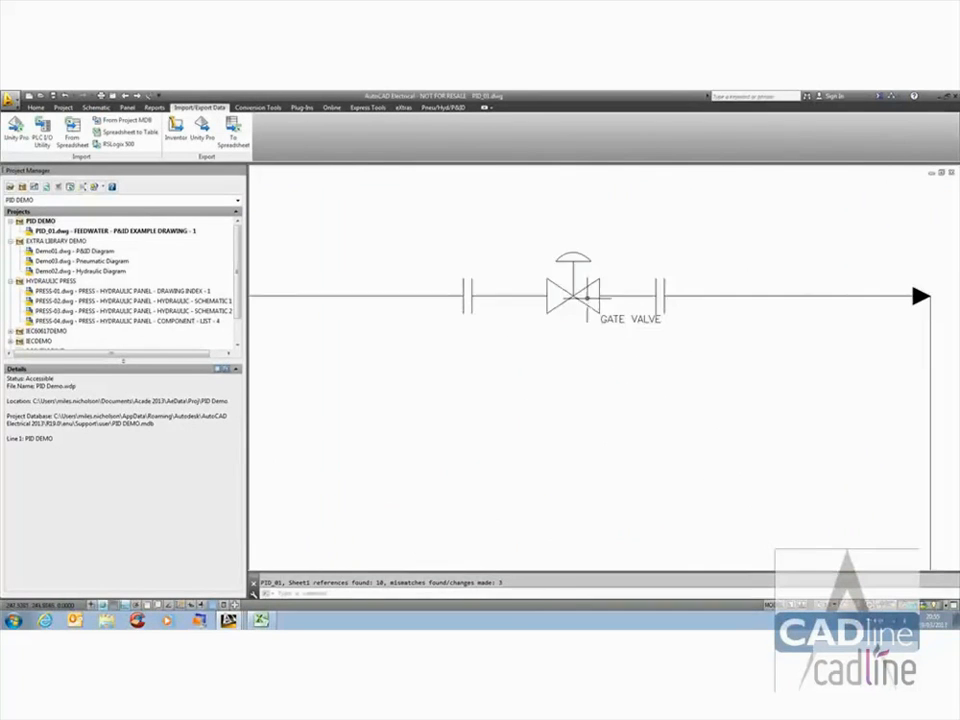
{"action": "left_click", "coordinate": [573, 296]}
{"action": "right_click", "coordinate": [573, 296]}
{"action": "left_click", "coordinate": [574, 258]}
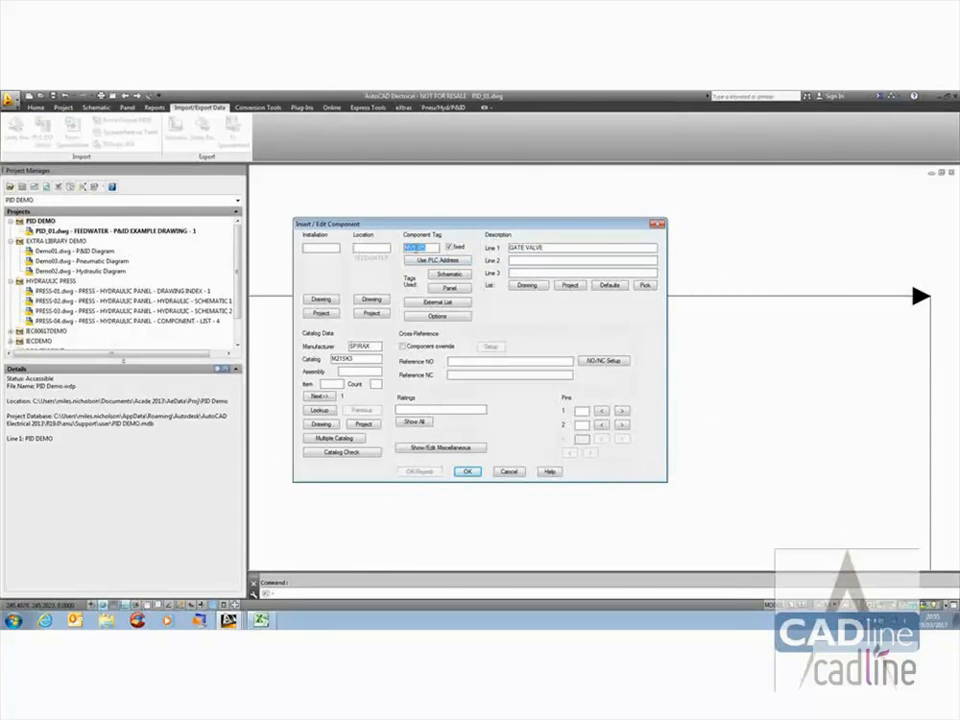
{"action": "left_click", "coordinate": [509, 471]}
Step: Inspect the component data of pump P2009 beside the supply tank, checking its manufacturer and catalog number
{"action": "scroll", "coordinate": [492, 458], "scroll_direction": "down", "scroll_amount": 2}
{"action": "middle_click_drag", "start_coordinate": [492, 458], "coordinate": [515, 300]}
{"action": "middle_click_drag", "start_coordinate": [491, 437], "coordinate": [555, 297]}
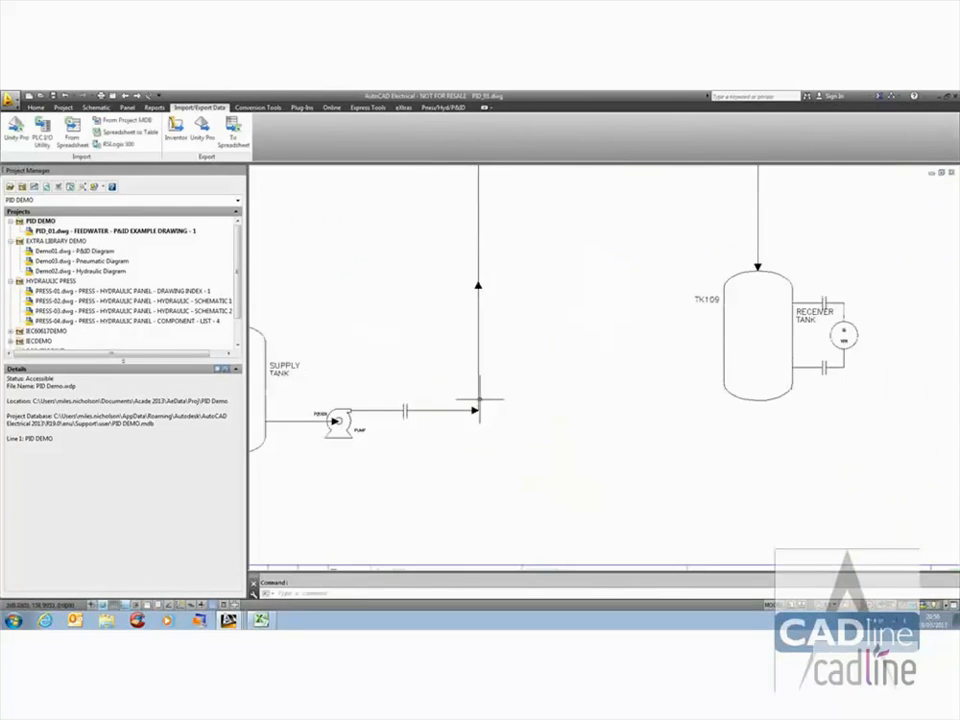
{"action": "middle_click_drag", "start_coordinate": [480, 399], "coordinate": [529, 377]}
{"action": "scroll", "coordinate": [430, 404], "scroll_direction": "up", "scroll_amount": 2}
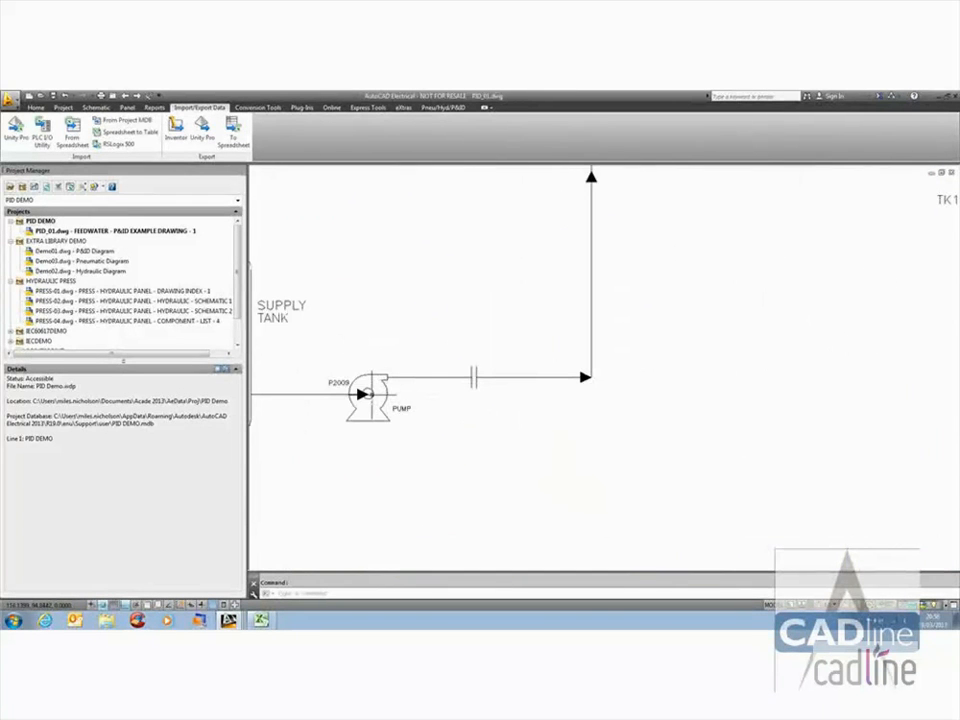
{"action": "right_click", "coordinate": [364, 394]}
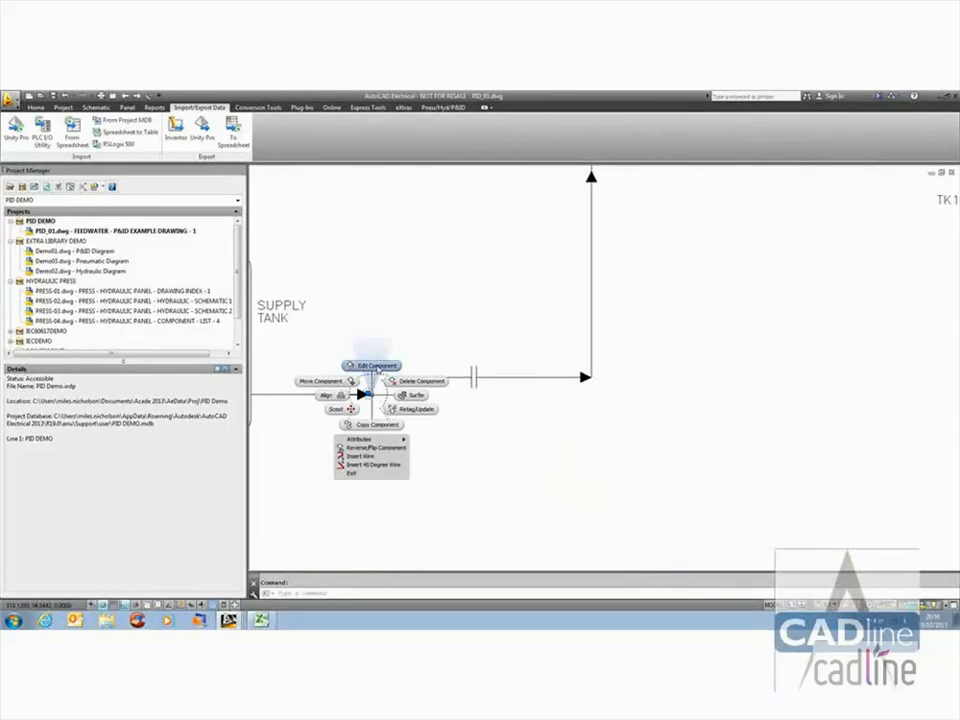
{"action": "left_click", "coordinate": [376, 366]}
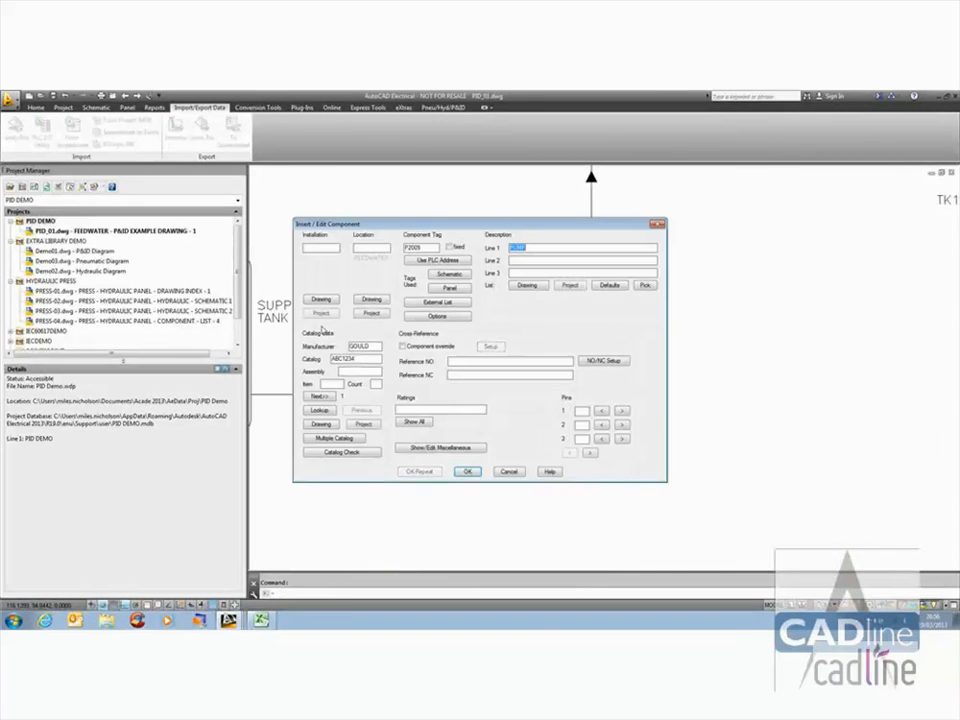
{"action": "left_click", "coordinate": [467, 471]}
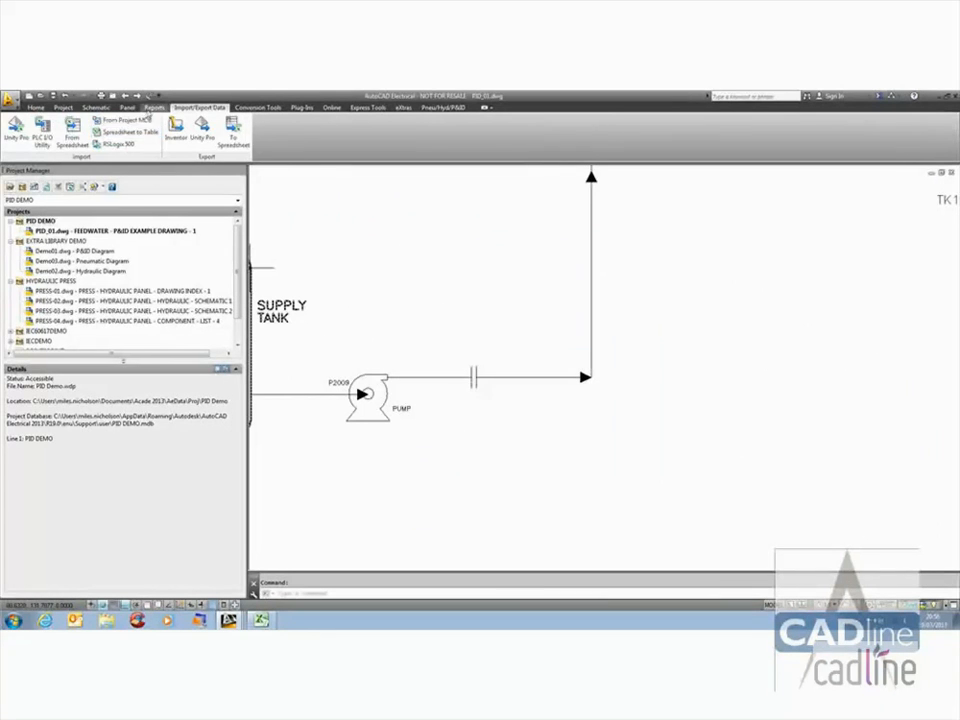
Step: Set up a Bill of Material schematic report covering the project, with the category set to P&ID
{"action": "left_click", "coordinate": [155, 107]}
{"action": "left_click", "coordinate": [14, 128]}
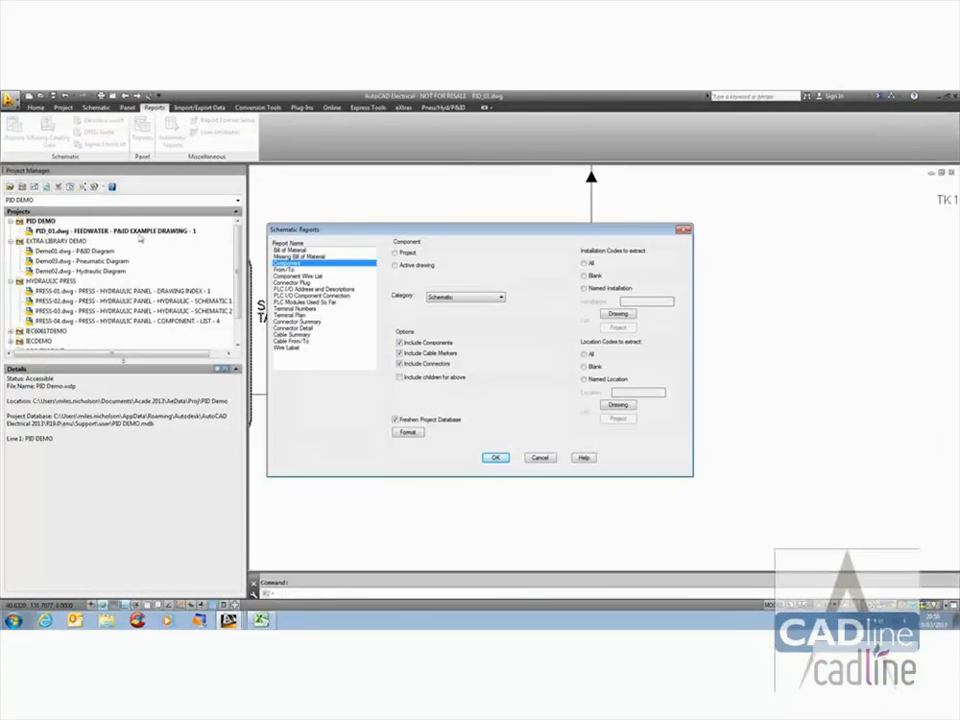
{"action": "left_click", "coordinate": [290, 249]}
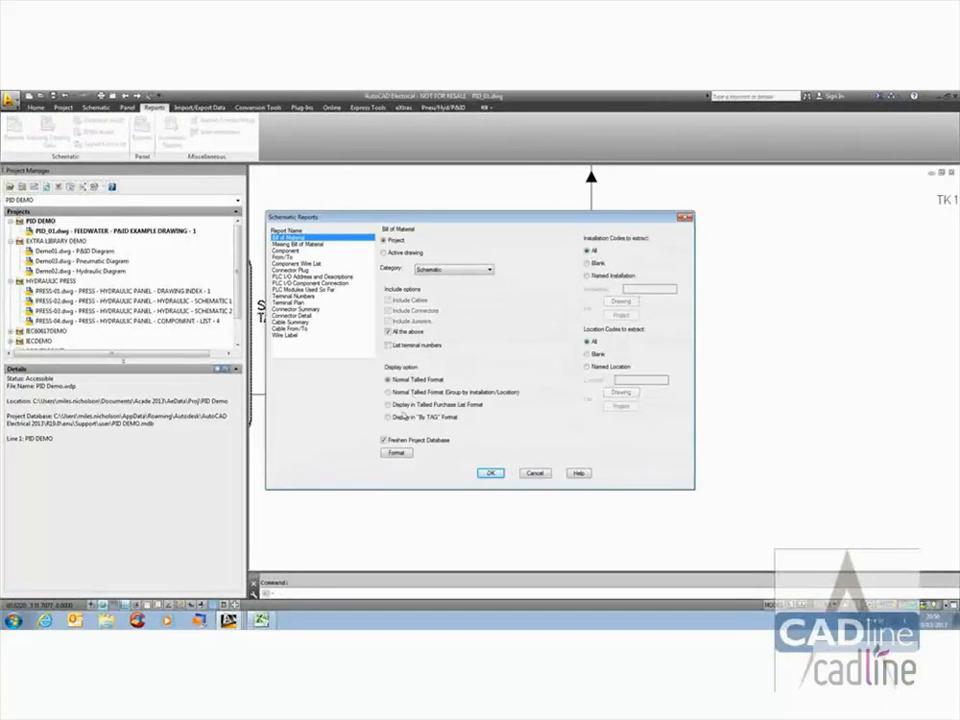
{"action": "left_click", "coordinate": [489, 270]}
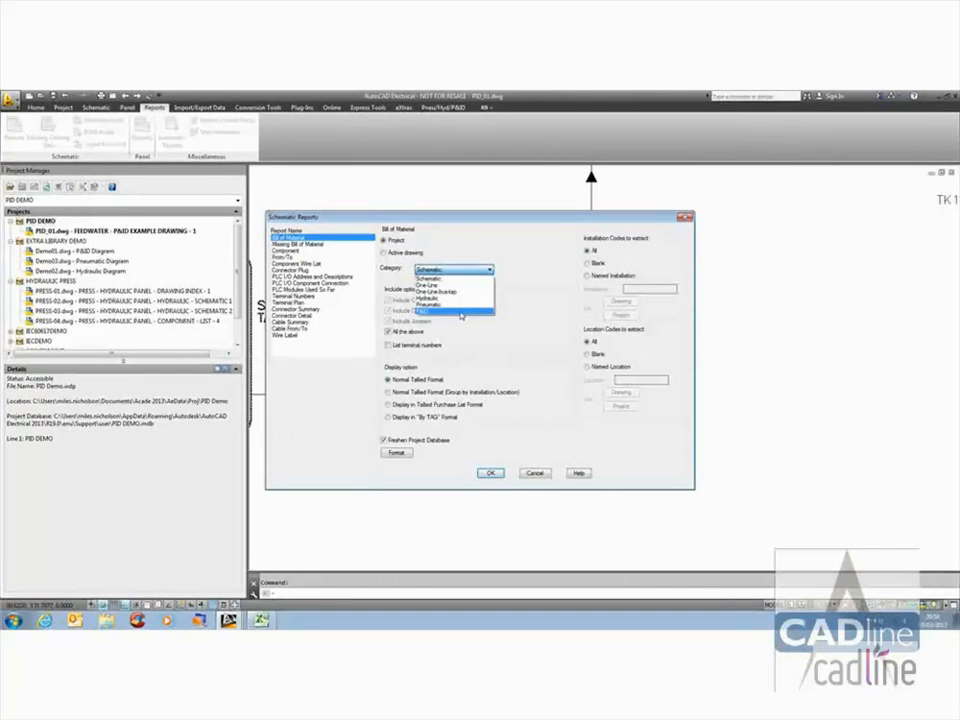
{"action": "left_click", "coordinate": [462, 312]}
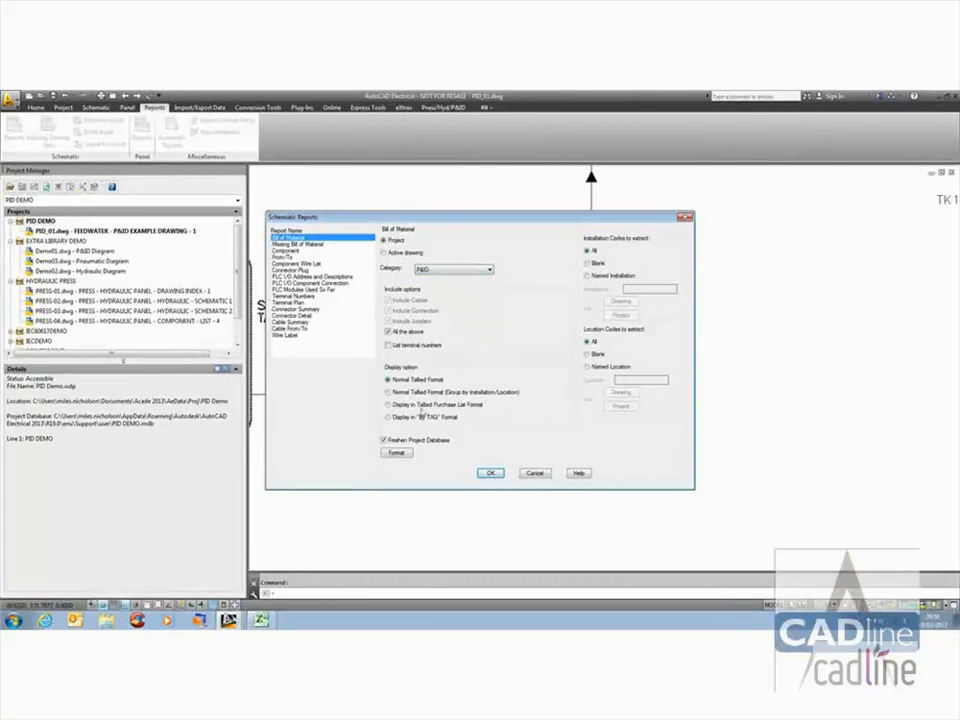
Step: Run the bill of material report on all project drawings, saving the current drawing, and close the report after viewing it
{"action": "left_click", "coordinate": [490, 472]}
{"action": "left_click", "coordinate": [338, 351]}
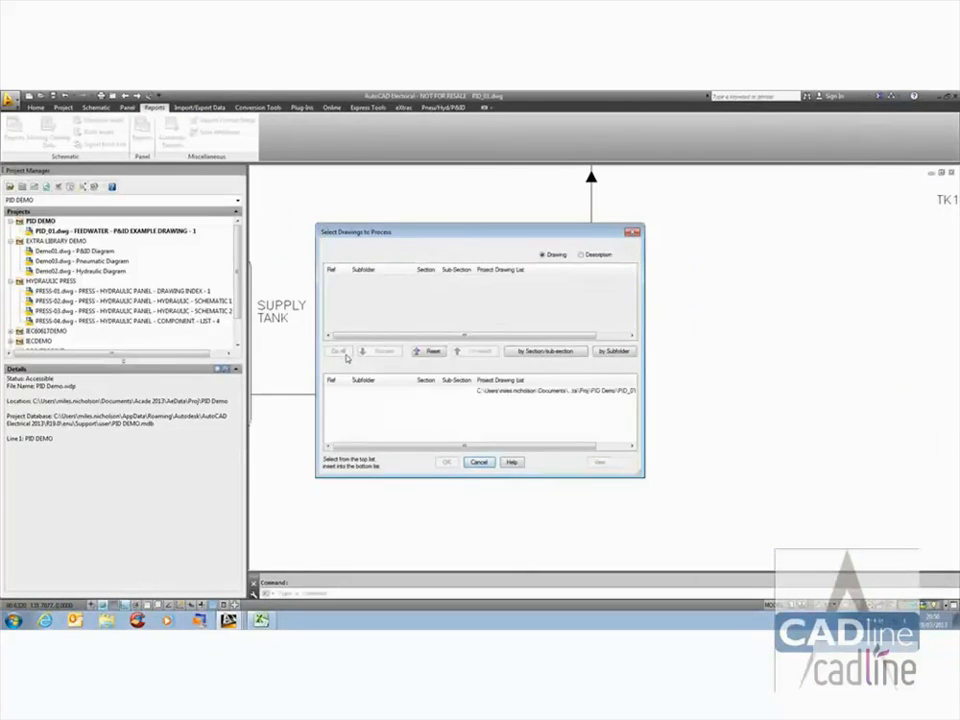
{"action": "left_click", "coordinate": [446, 462]}
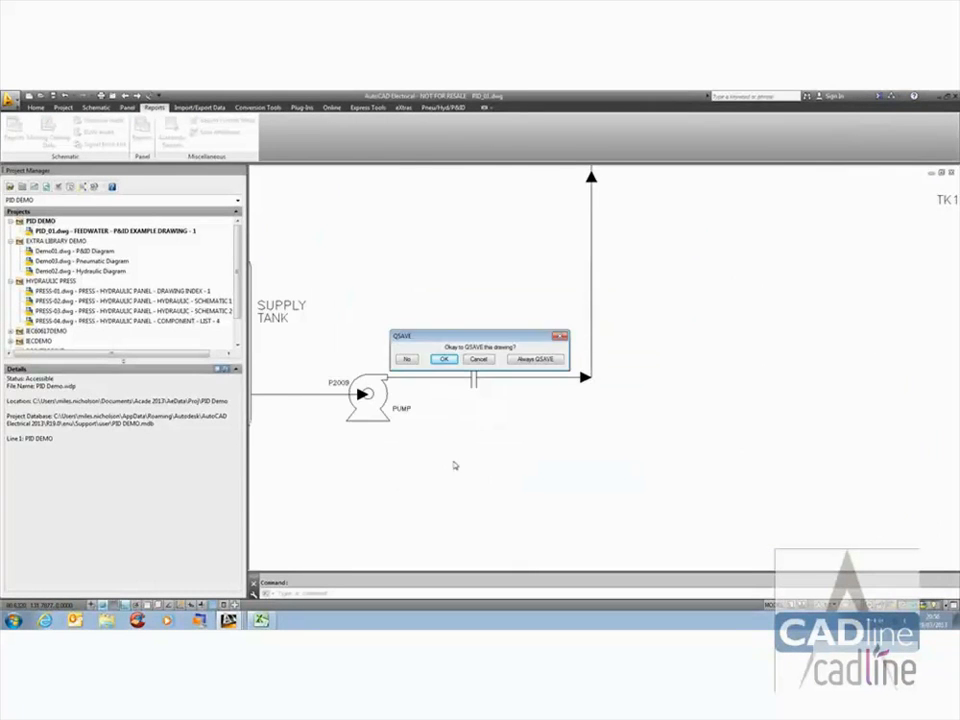
{"action": "left_click", "coordinate": [442, 359]}
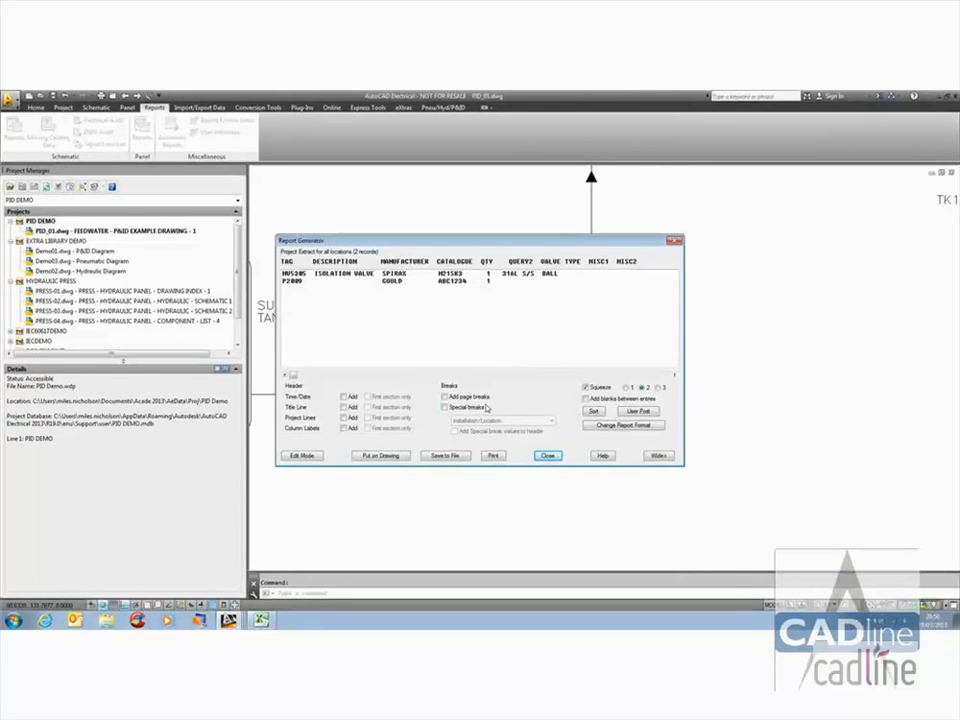
{"action": "left_click", "coordinate": [546, 458]}
{"action": "scroll", "coordinate": [520, 355], "scroll_direction": "down", "scroll_amount": 3}
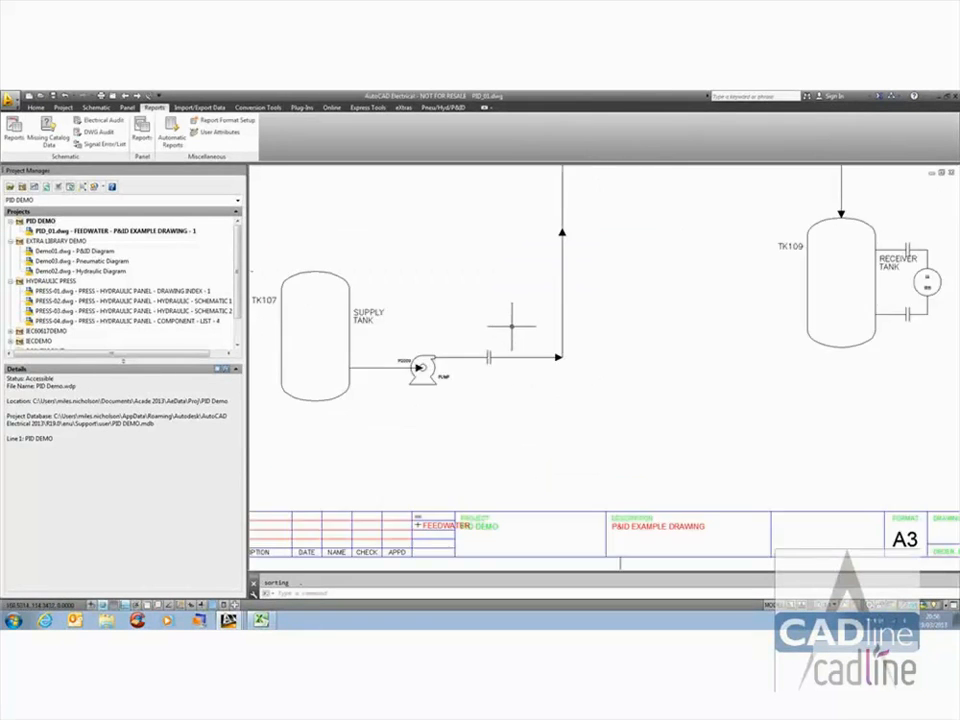
{"action": "scroll", "coordinate": [470, 380], "scroll_direction": "up", "scroll_amount": 2}
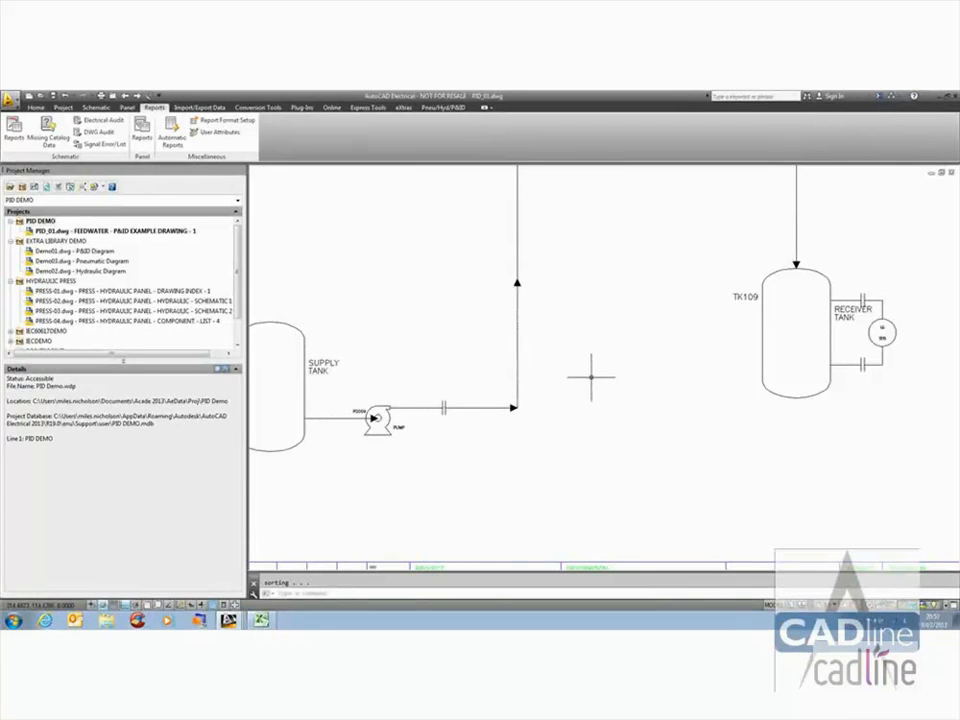
{"action": "mouse_move", "coordinate": [589, 377]}
{"action": "middle_mouse_down"}
{"action": "mouse_move", "coordinate": [561, 429]}
{"action": "mouse_move", "coordinate": [574, 429]}
{"action": "middle_mouse_up"}
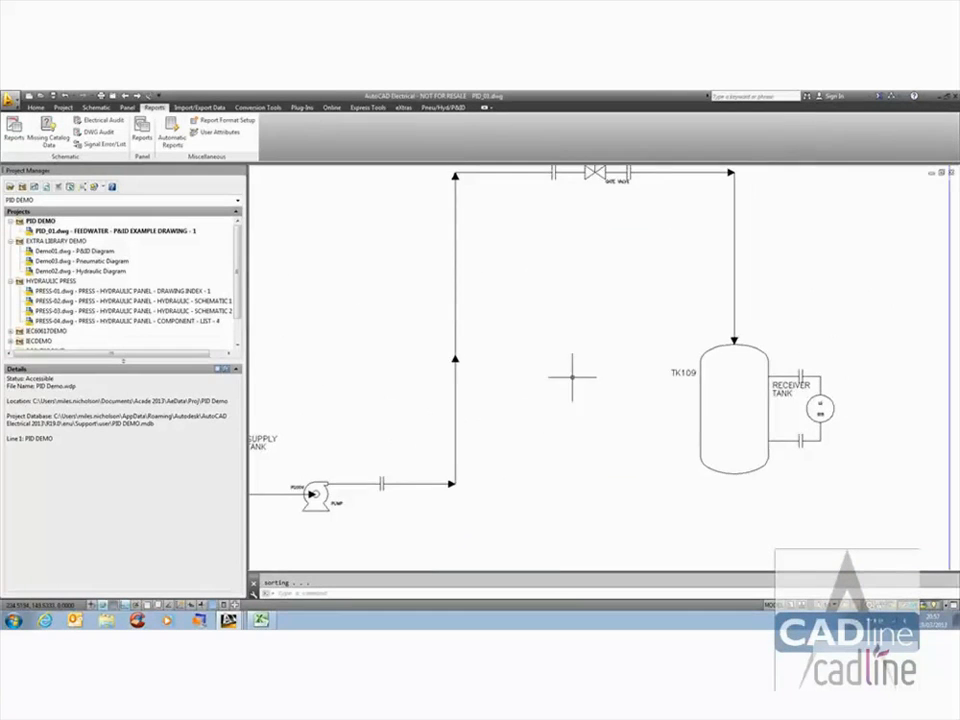
{"action": "middle_click_drag", "start_coordinate": [574, 379], "coordinate": [568, 396]}
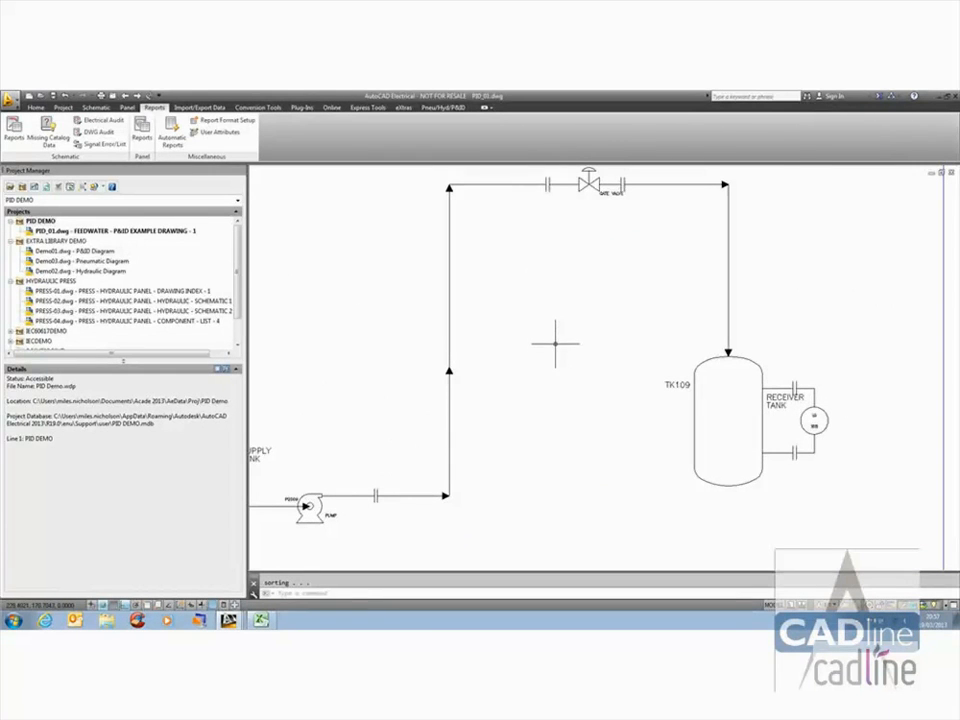
{"action": "left_click", "coordinate": [443, 107]}
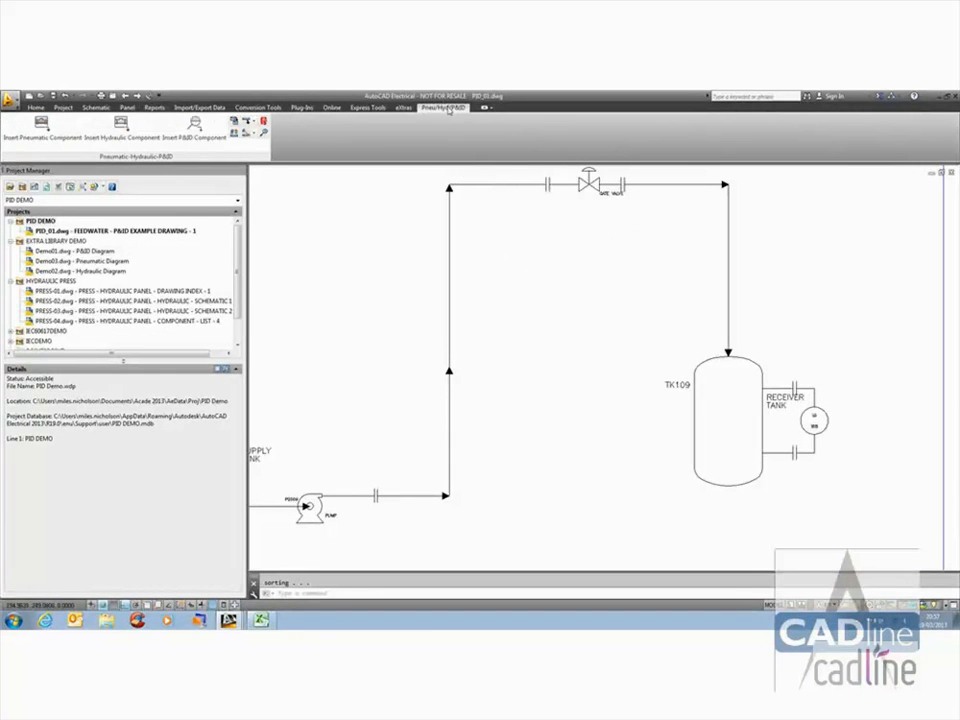